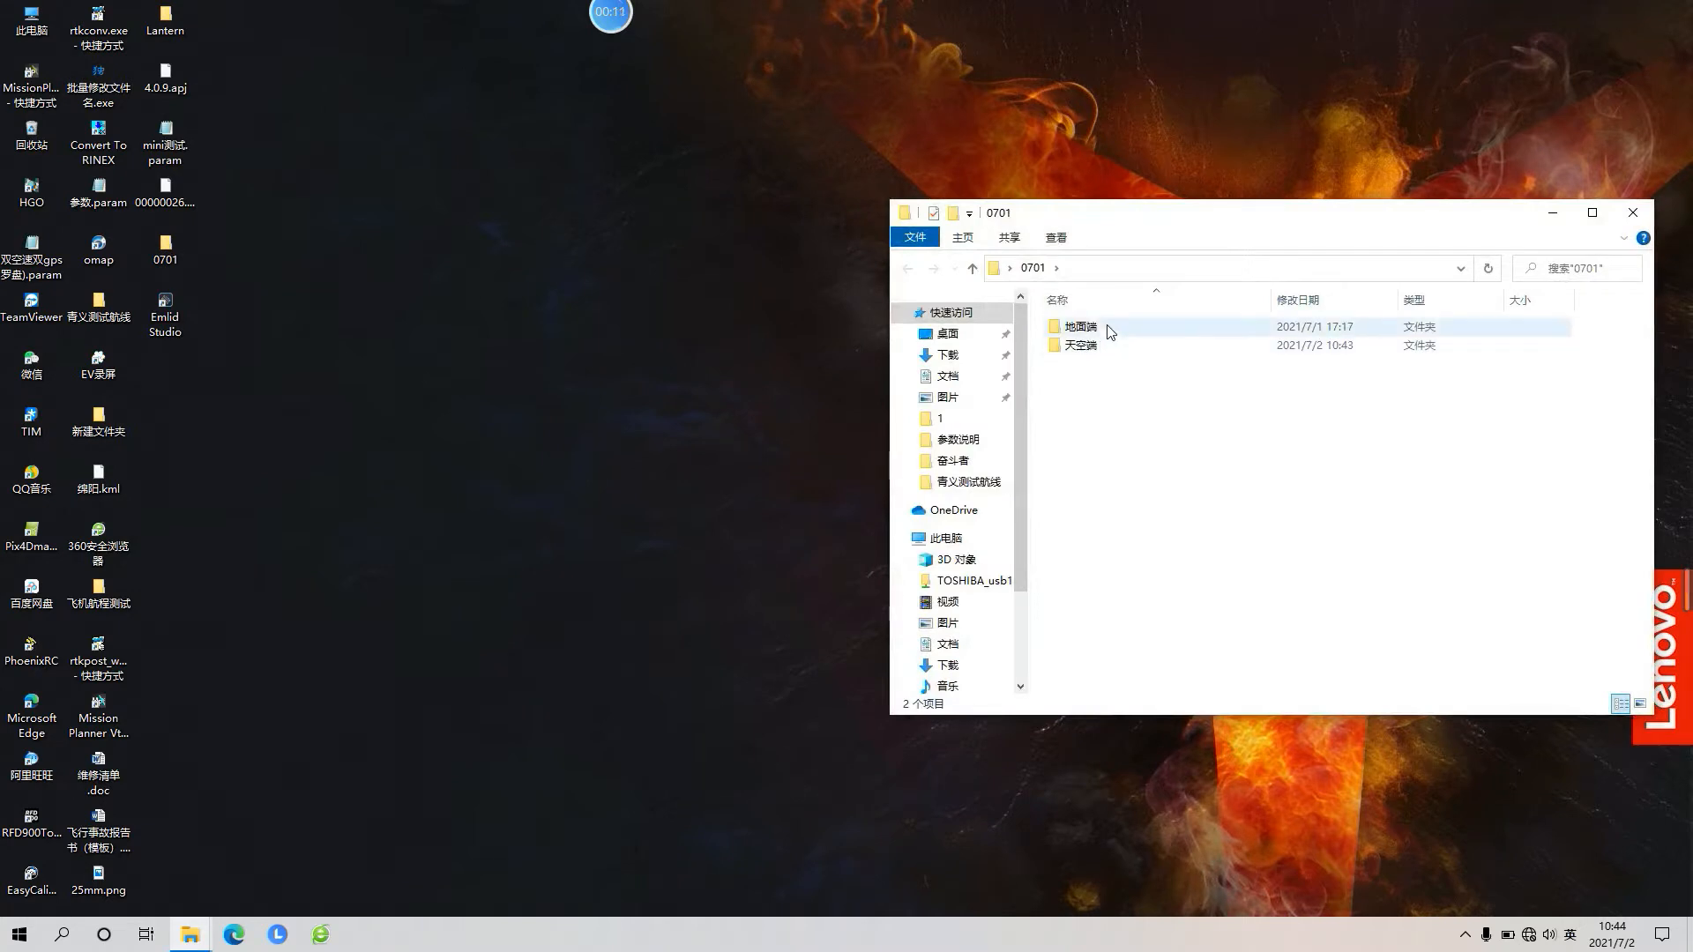
Open the 地面端 folder in 0701 and examine the ground station's 070101182D observation and navigation files.
double_click(1106, 329)
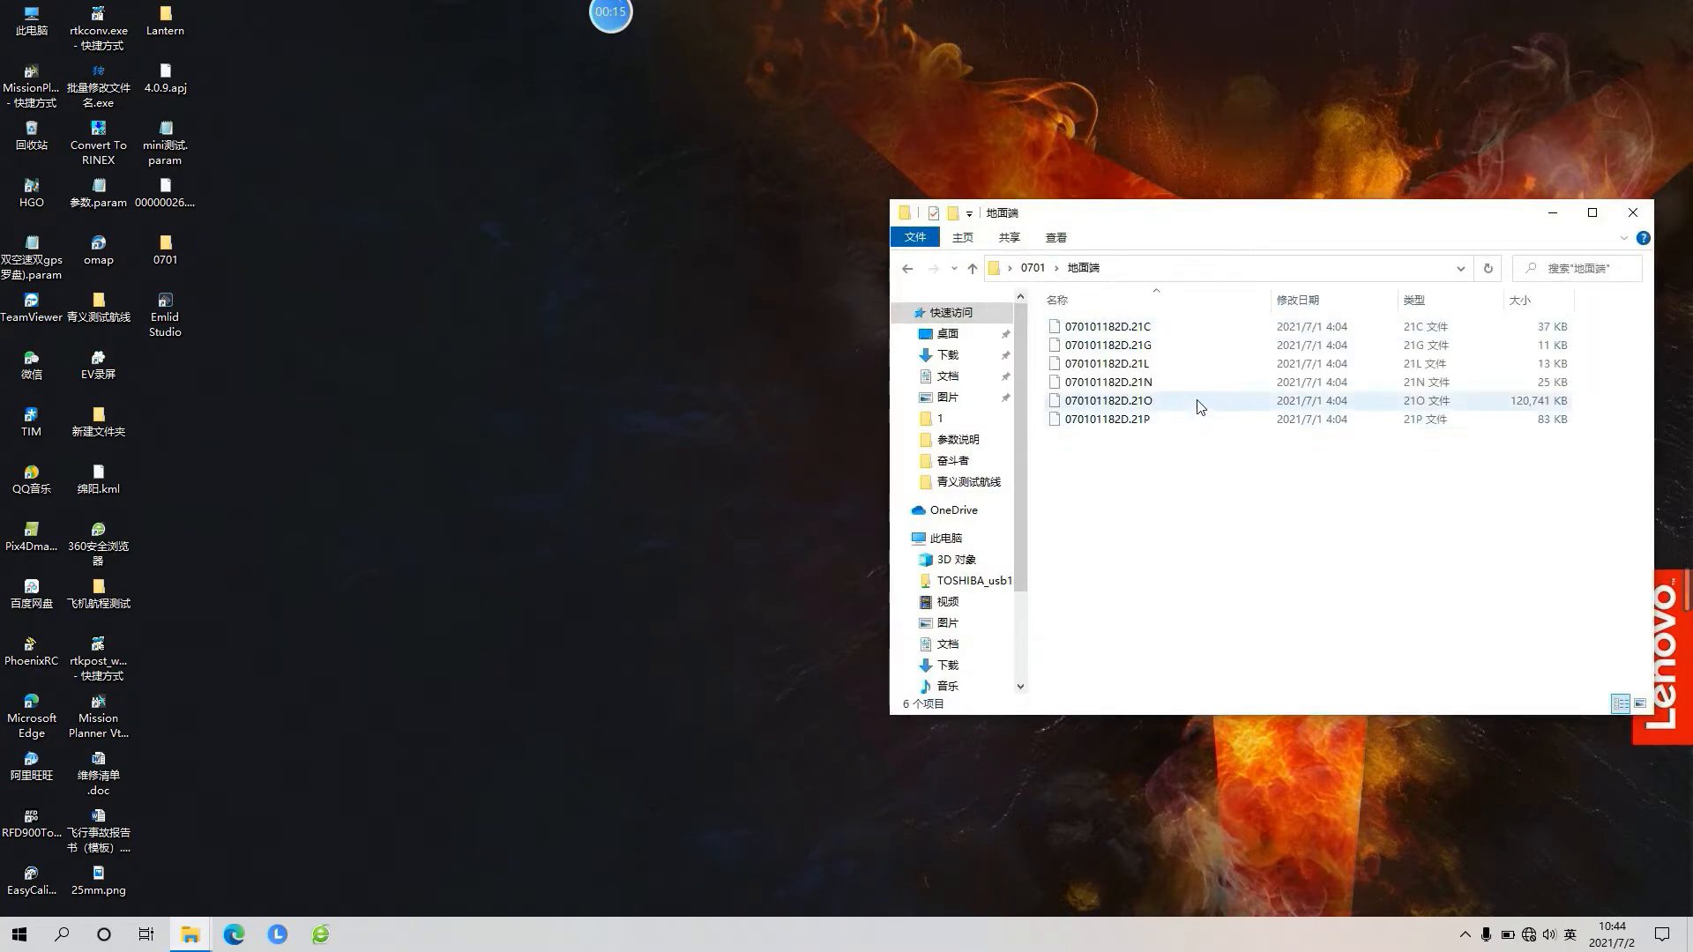
left_click_drag(1200, 407, 1160, 425)
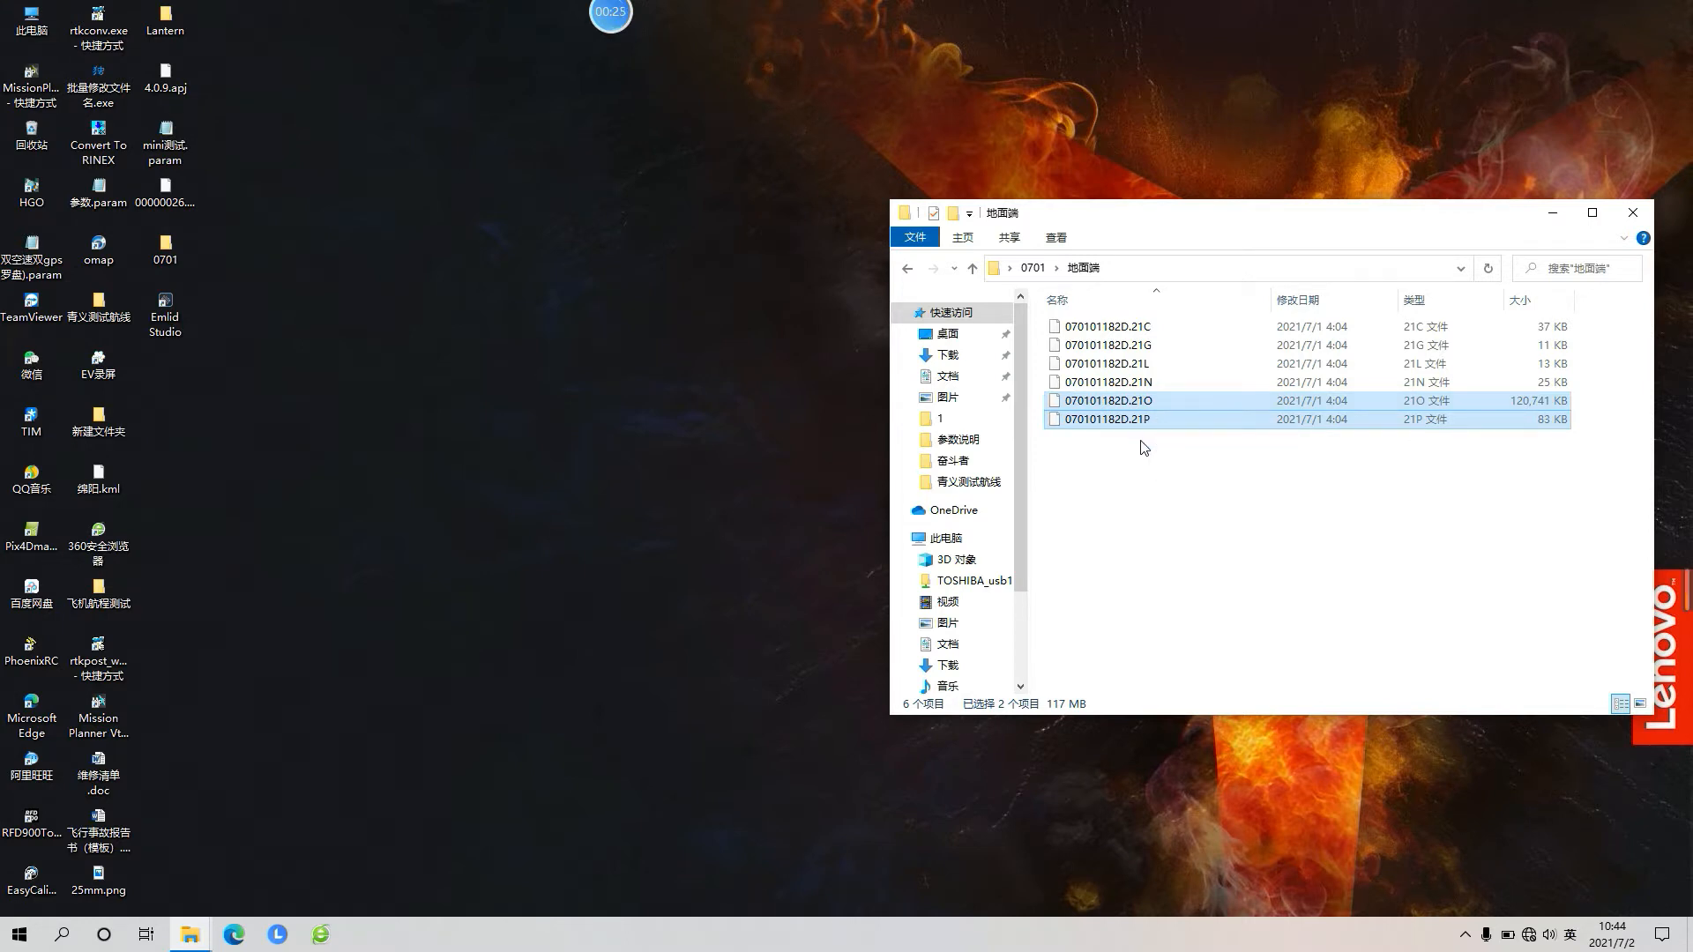
left_click(1175, 328)
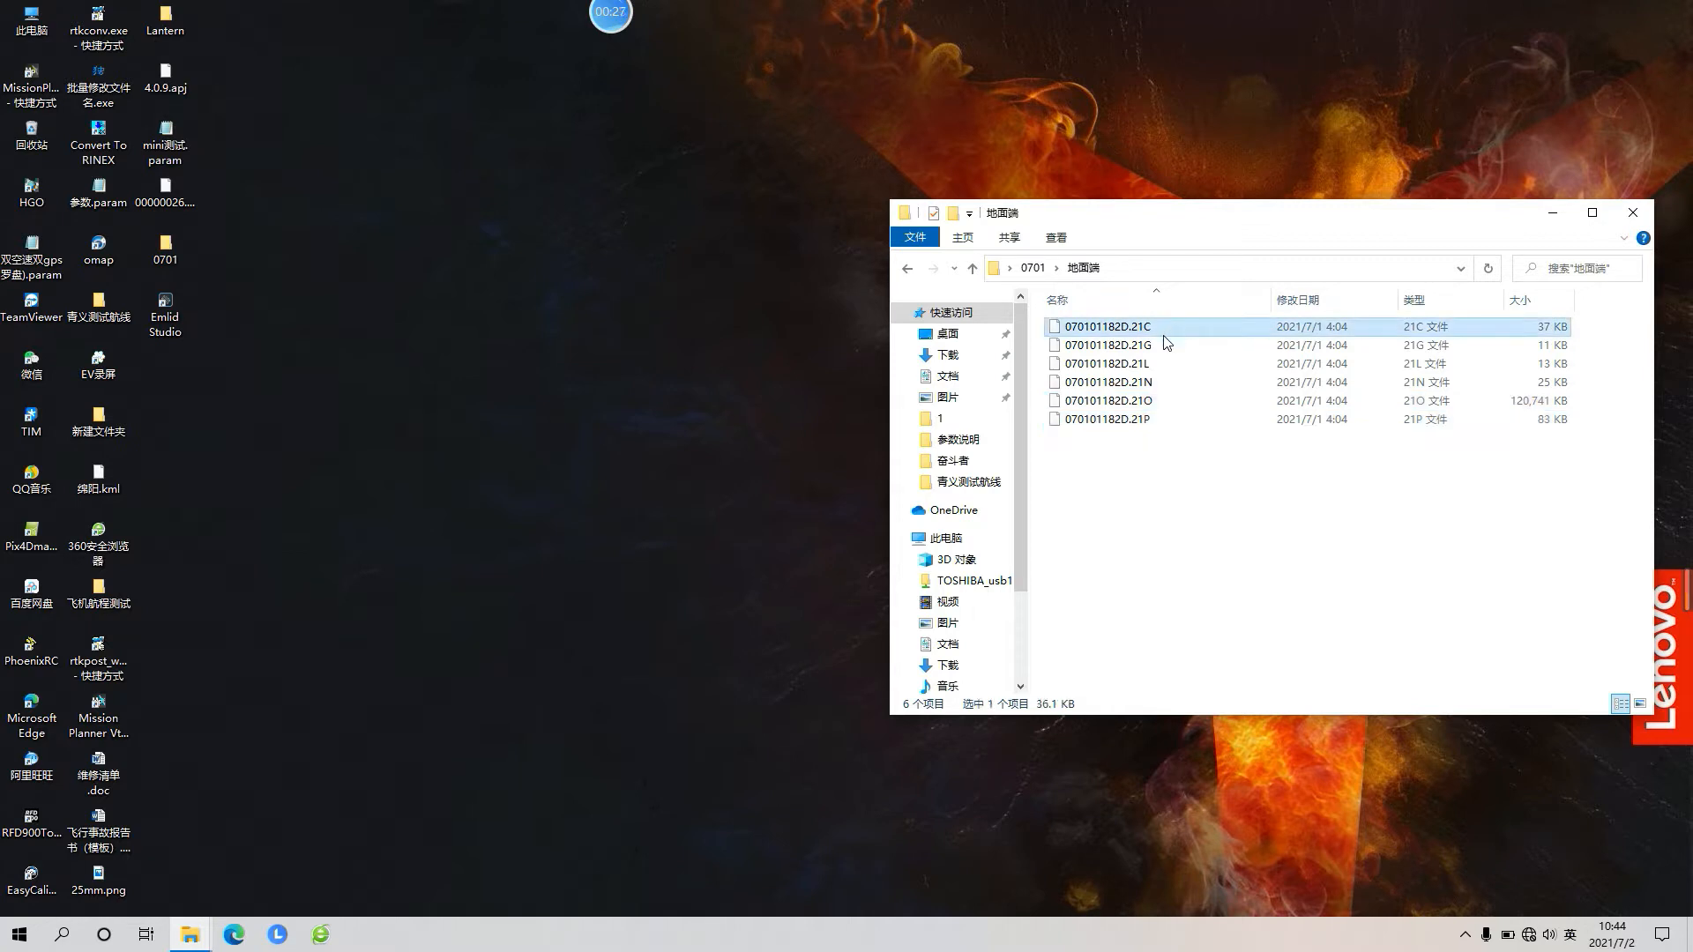
left_click(1162, 344)
left_click(1153, 381)
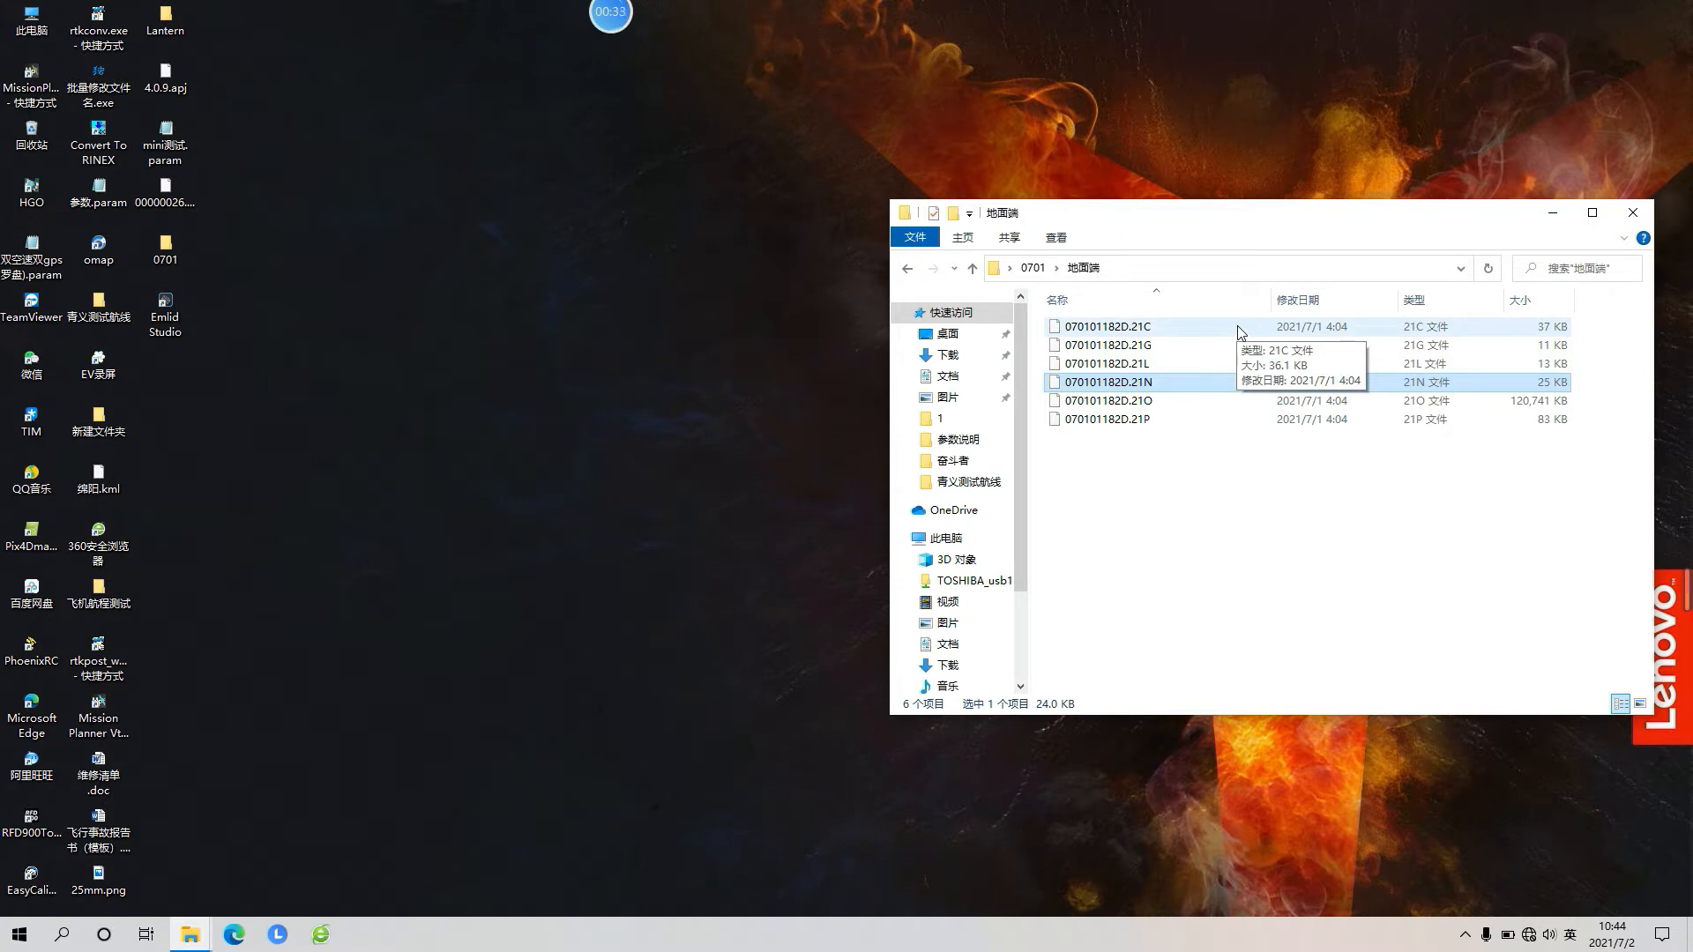
left_click(1180, 329)
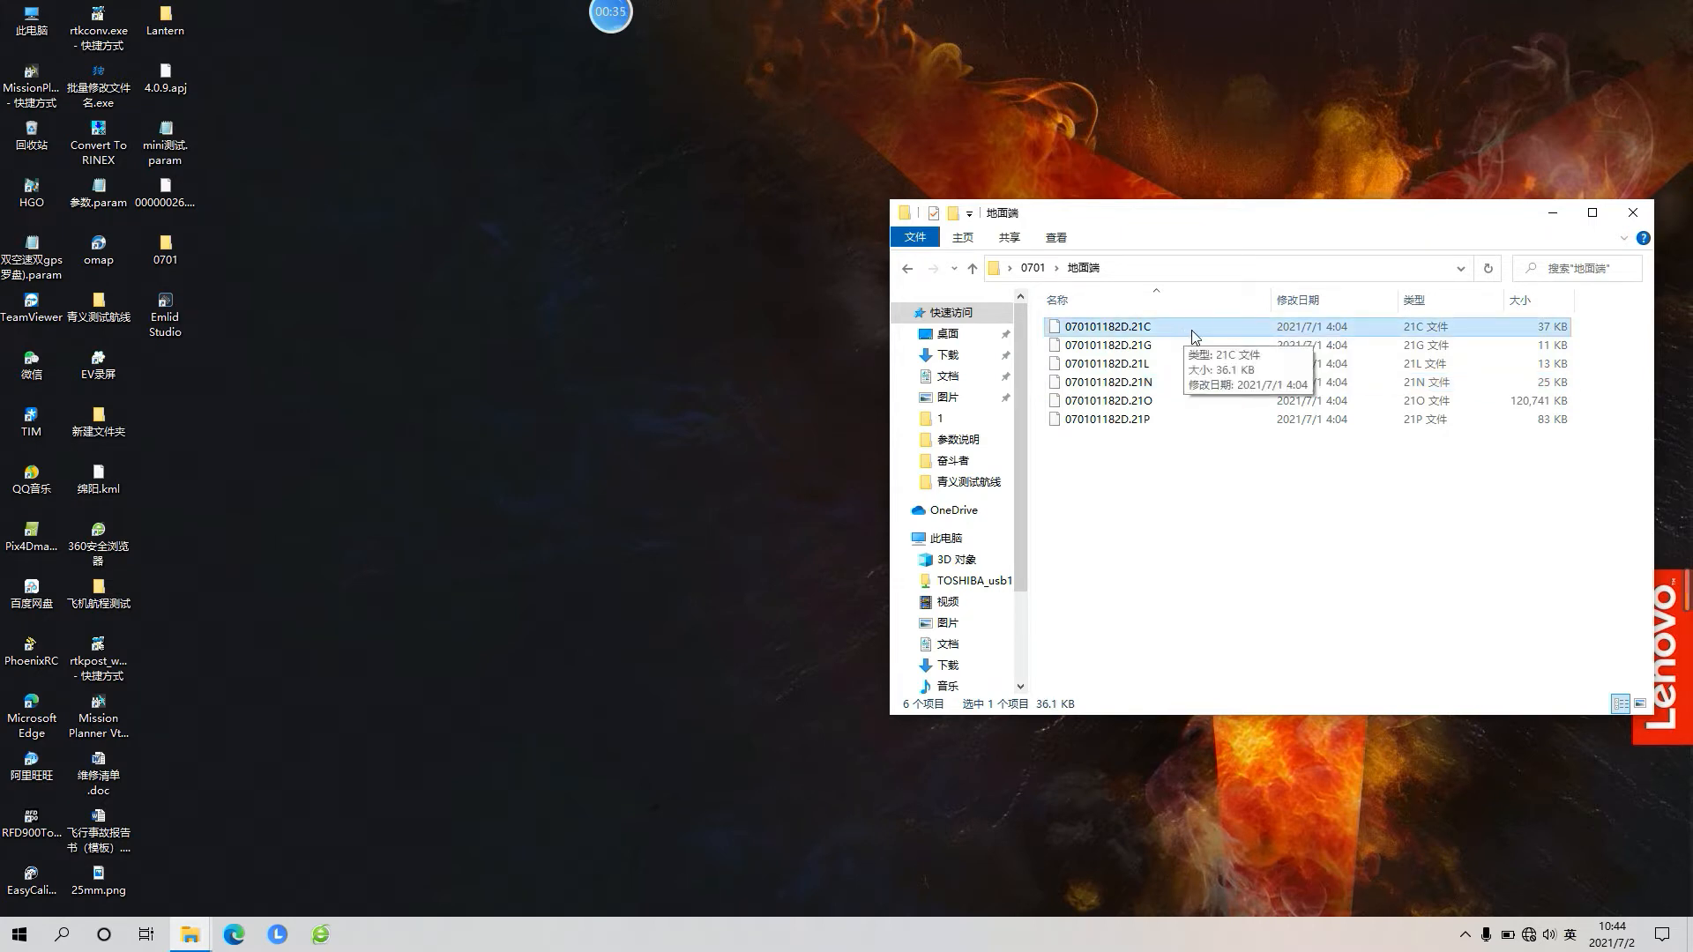
left_click(1162, 365)
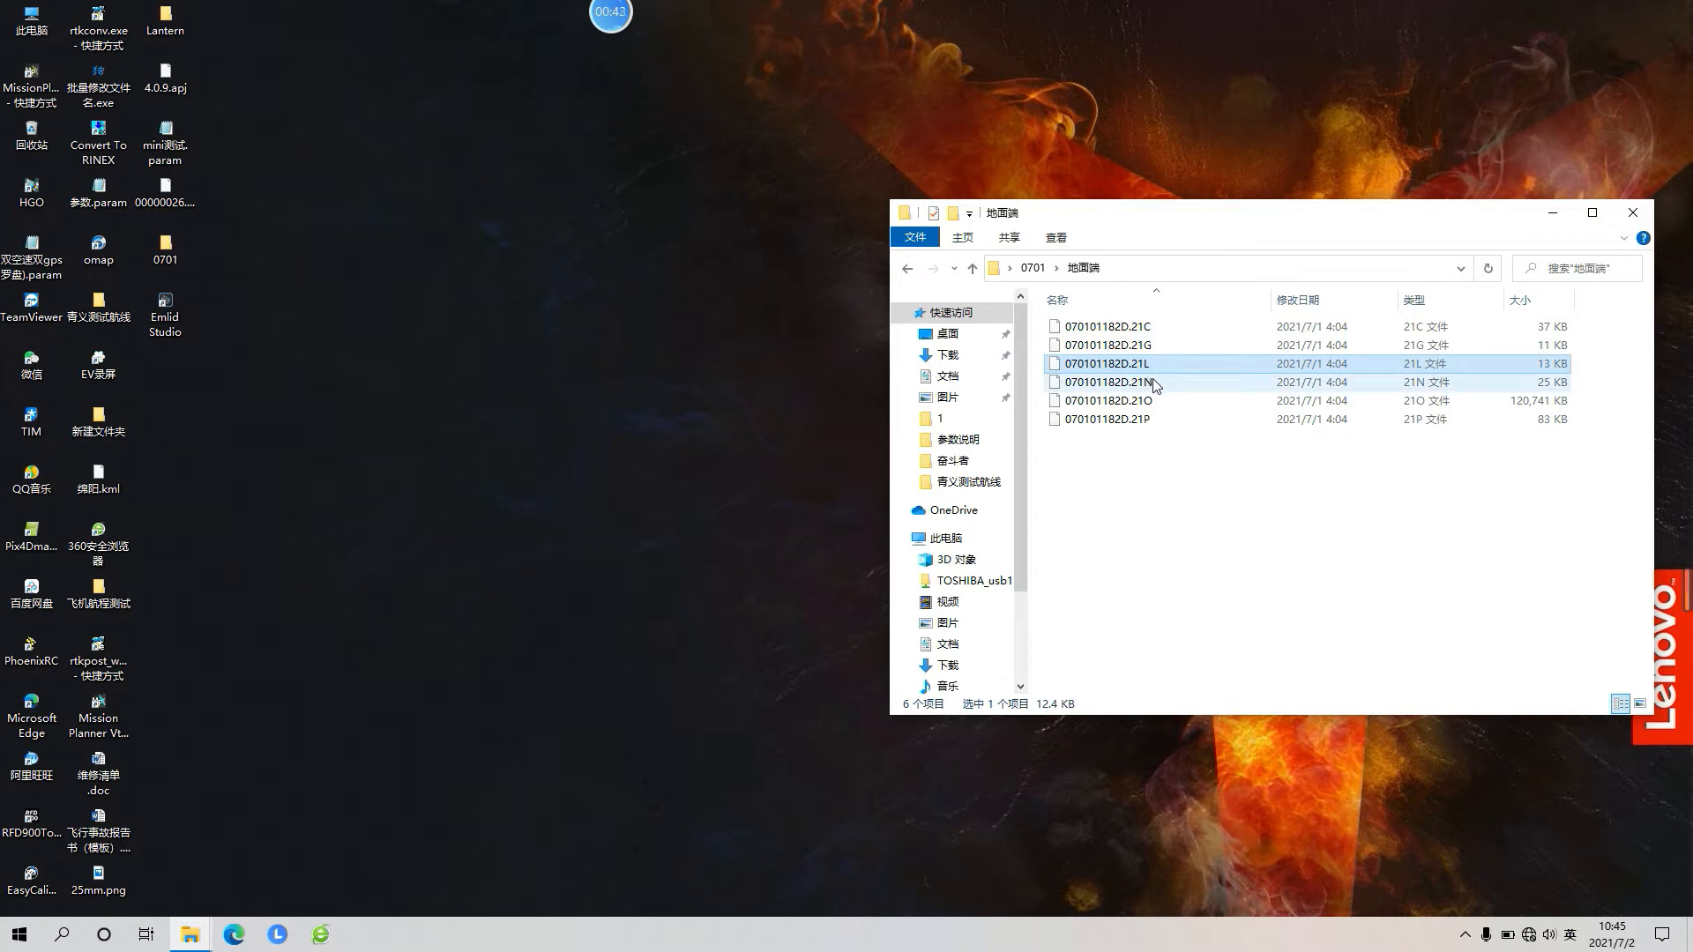
left_click(1153, 381)
left_click(1187, 451)
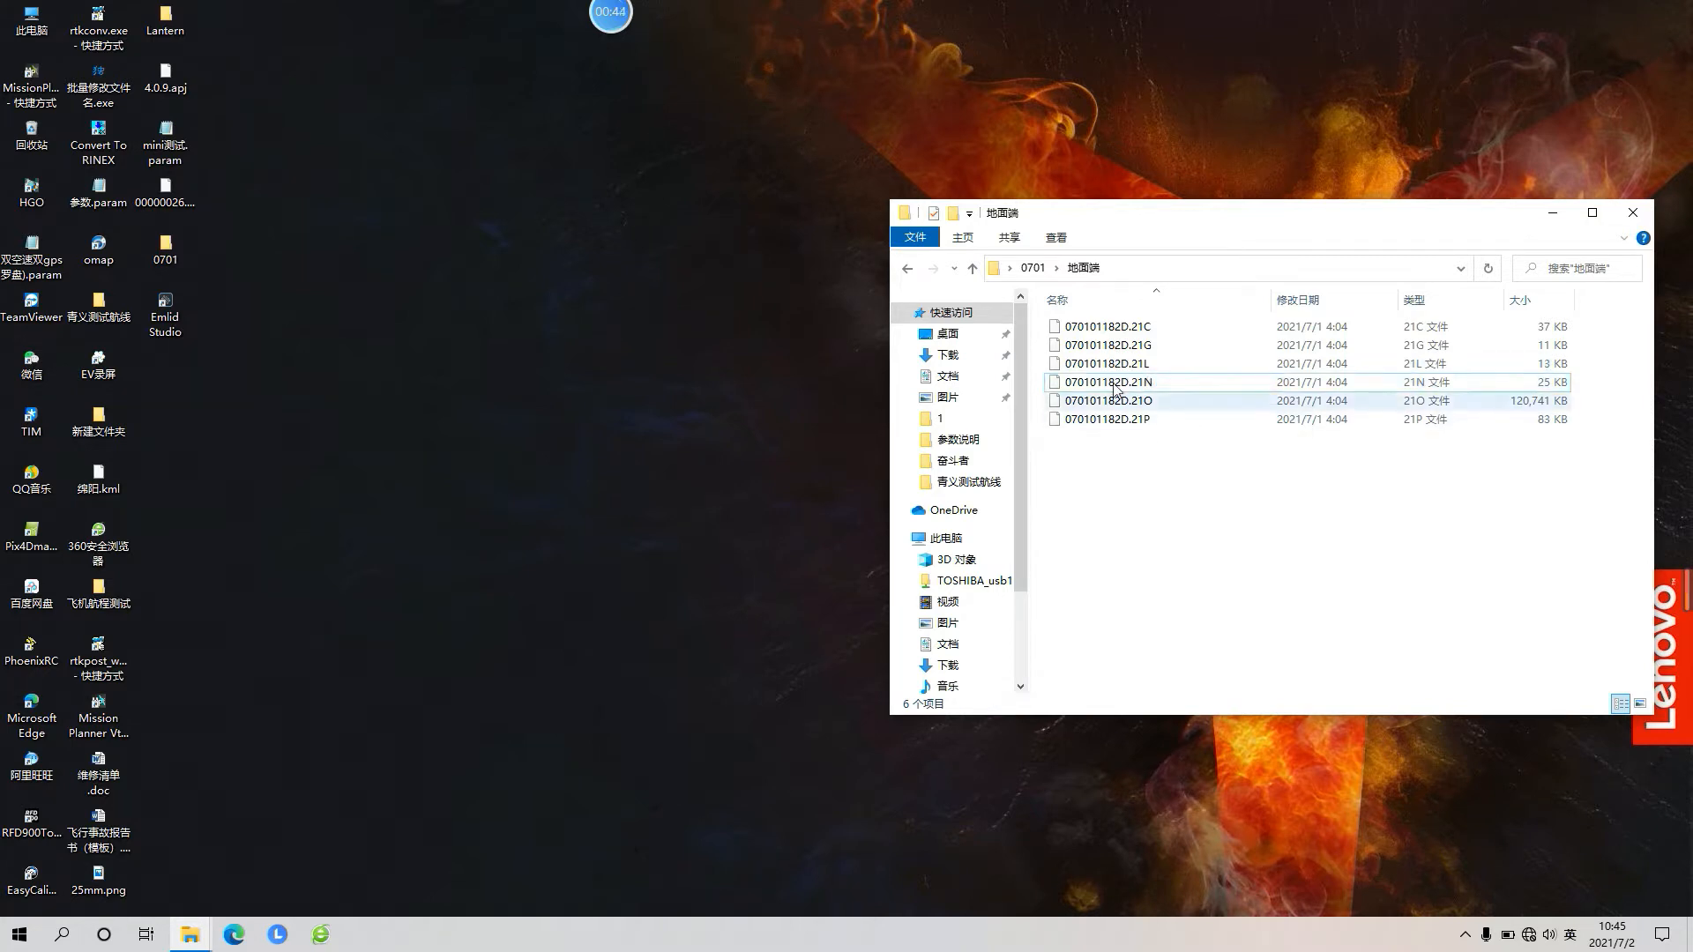
Go to the 天空端 folder in 0701 and examine the airborne log 202107011139.UBX.
left_click(1033, 268)
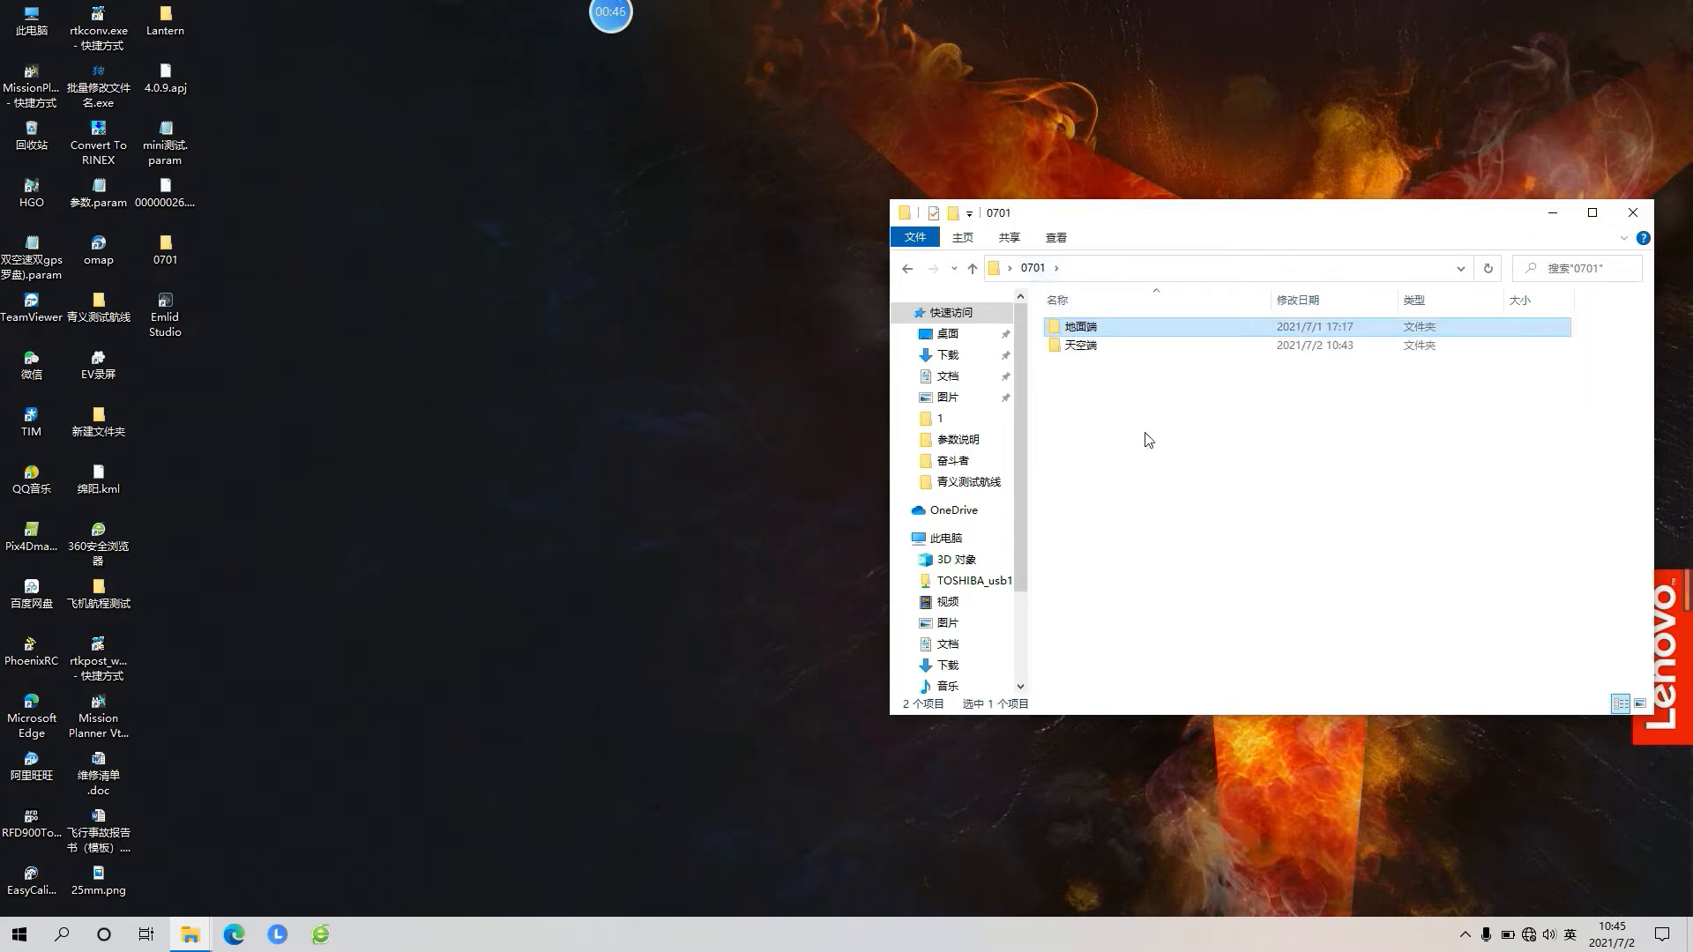
double_click(1145, 347)
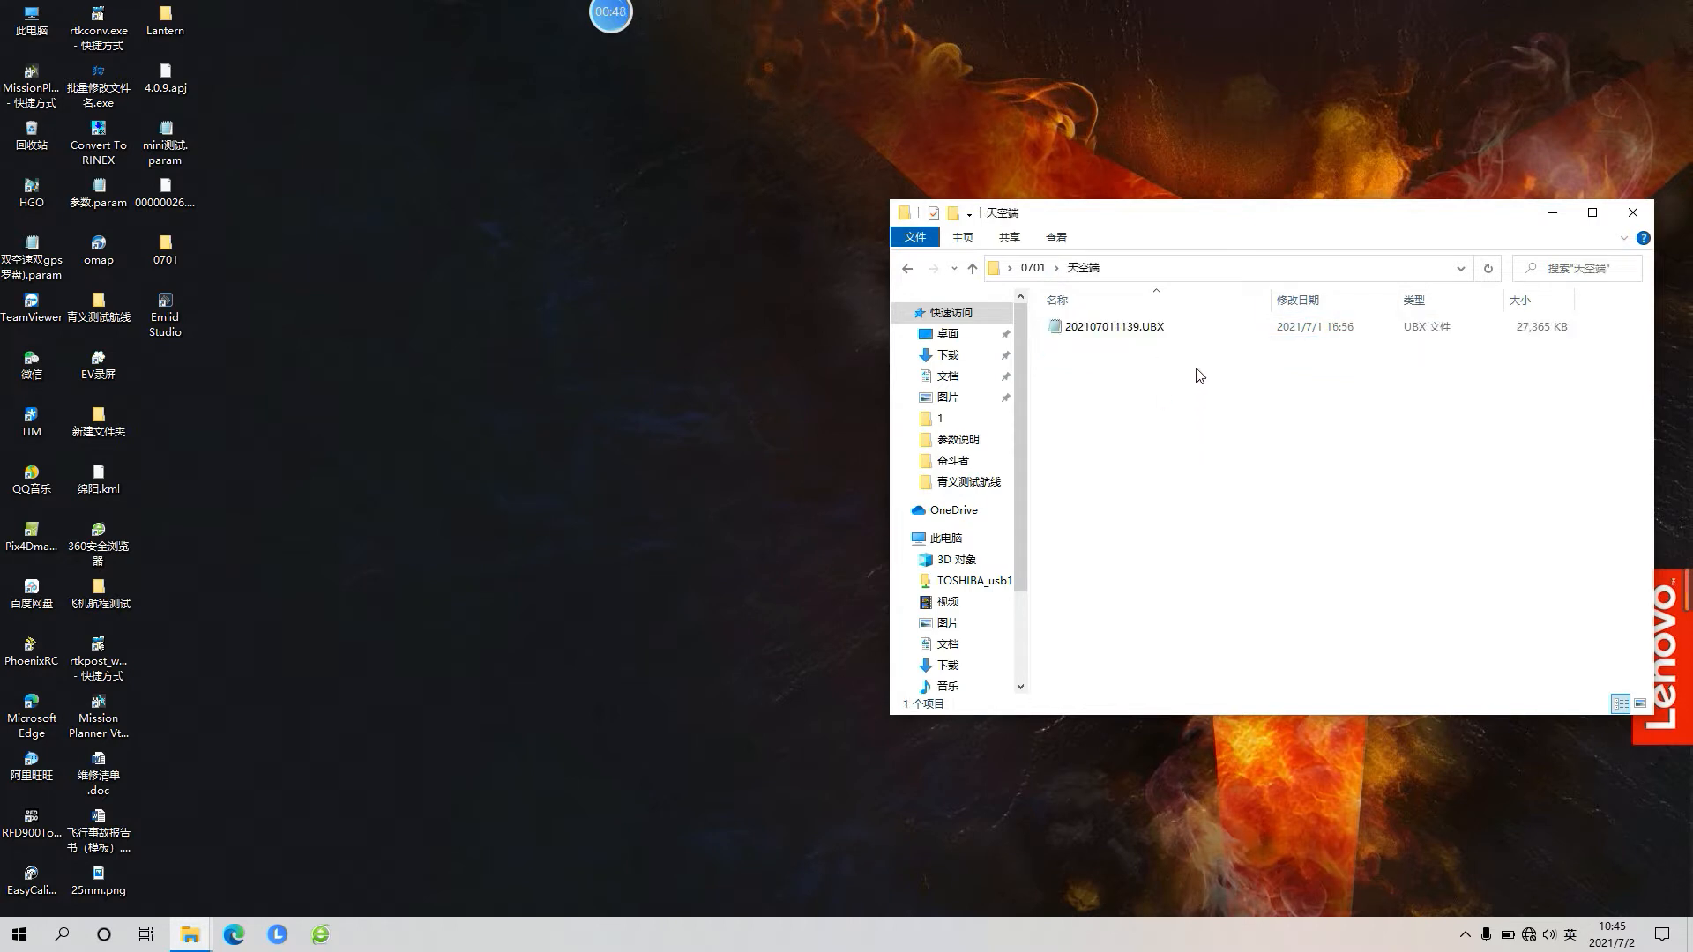
left_click(1201, 332)
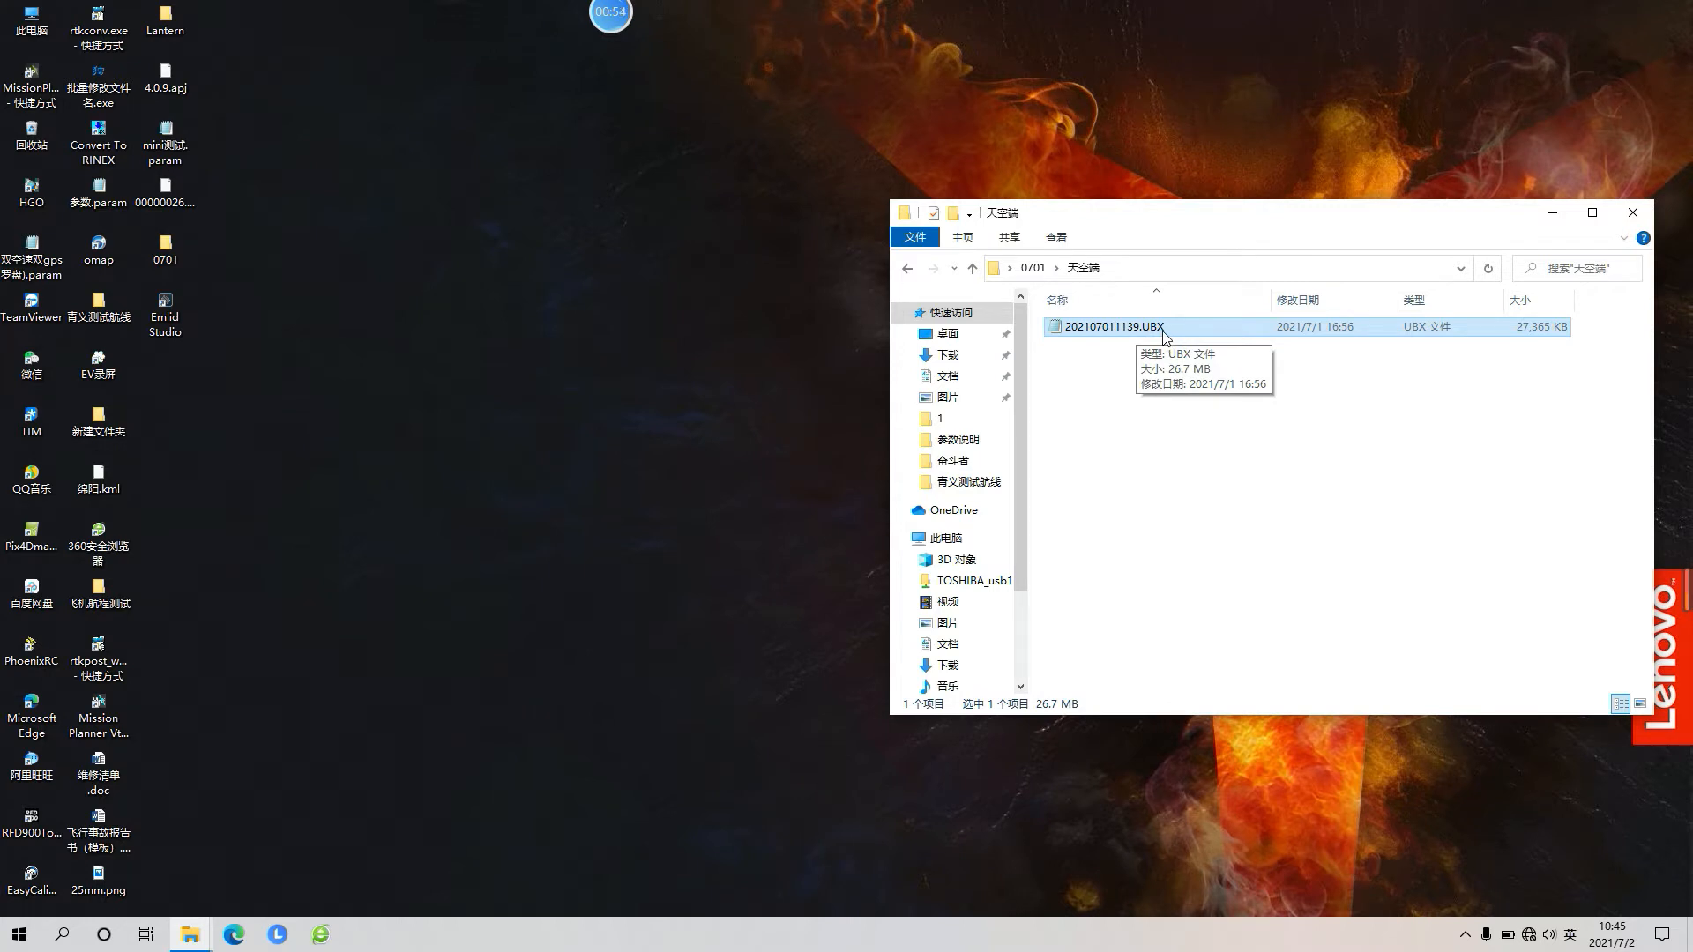
left_click(1392, 358)
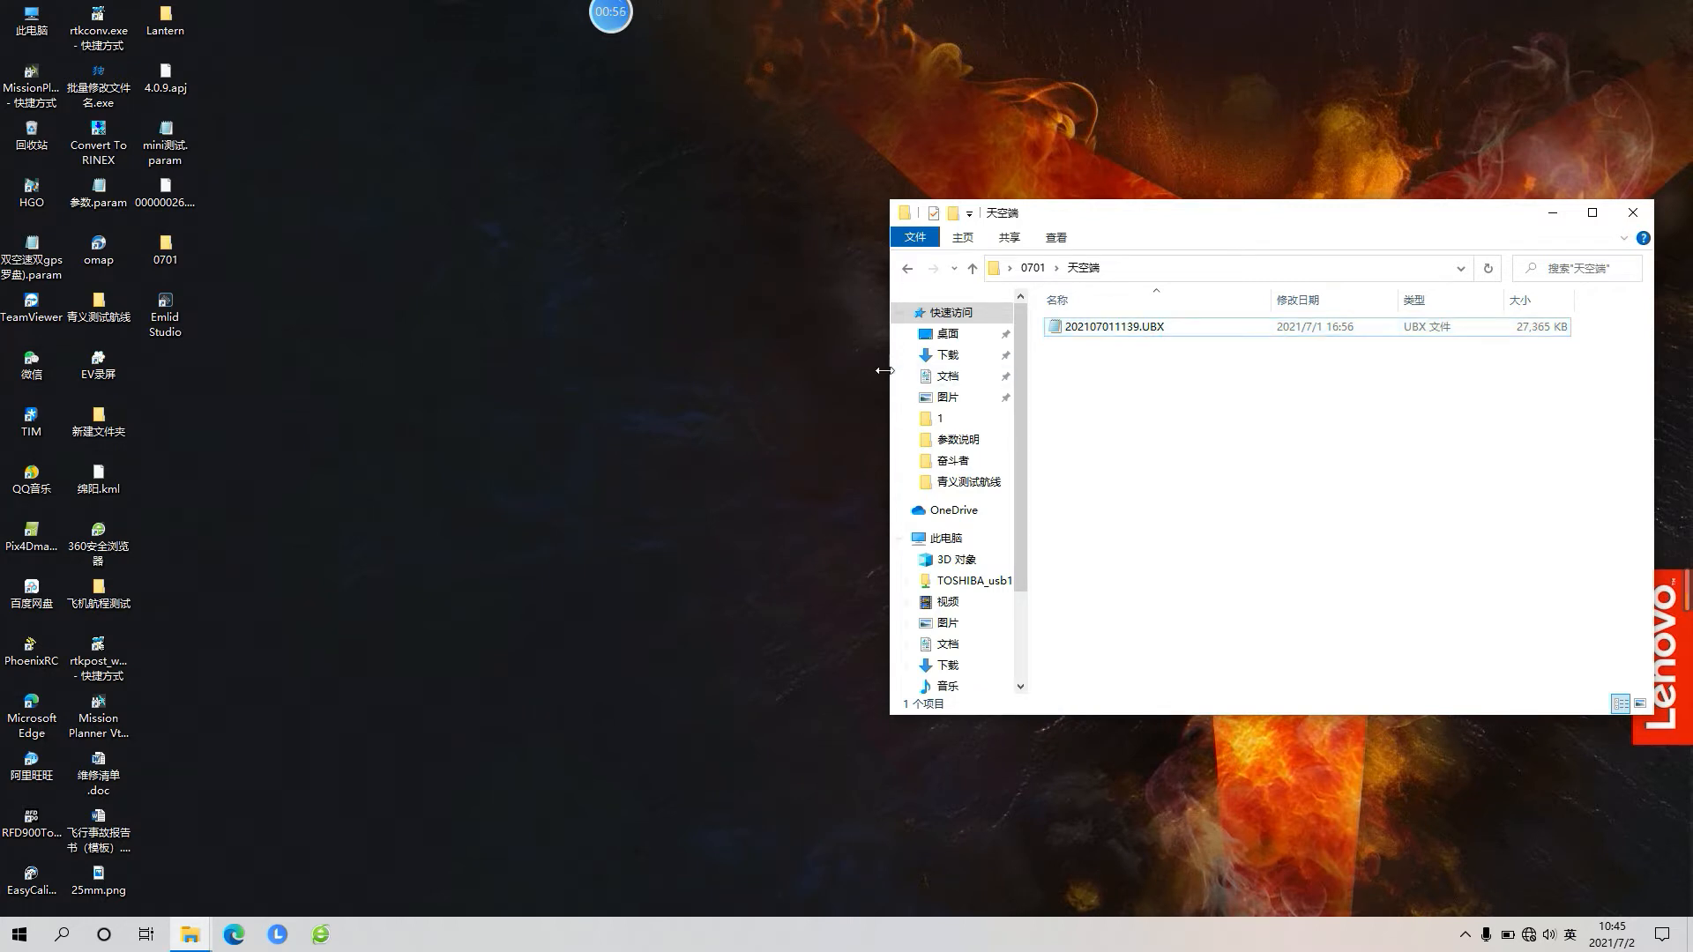
Launch Emlid Studio and choose PPK processing in Kinematic mode.
left_click(164, 316)
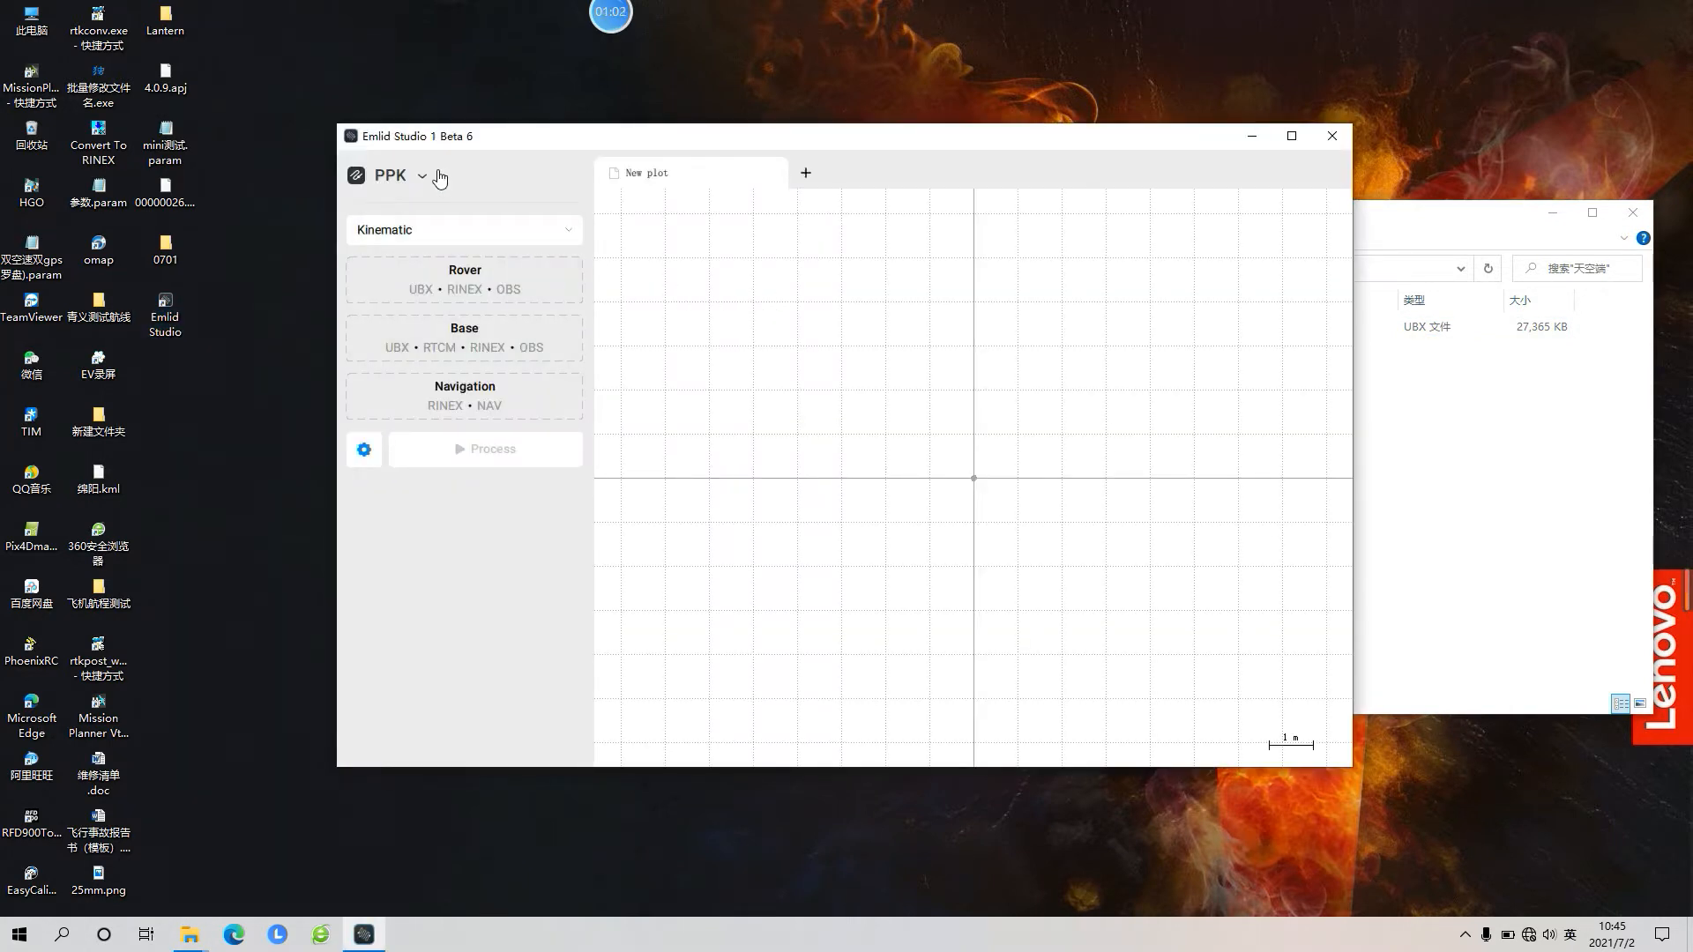
left_click(403, 187)
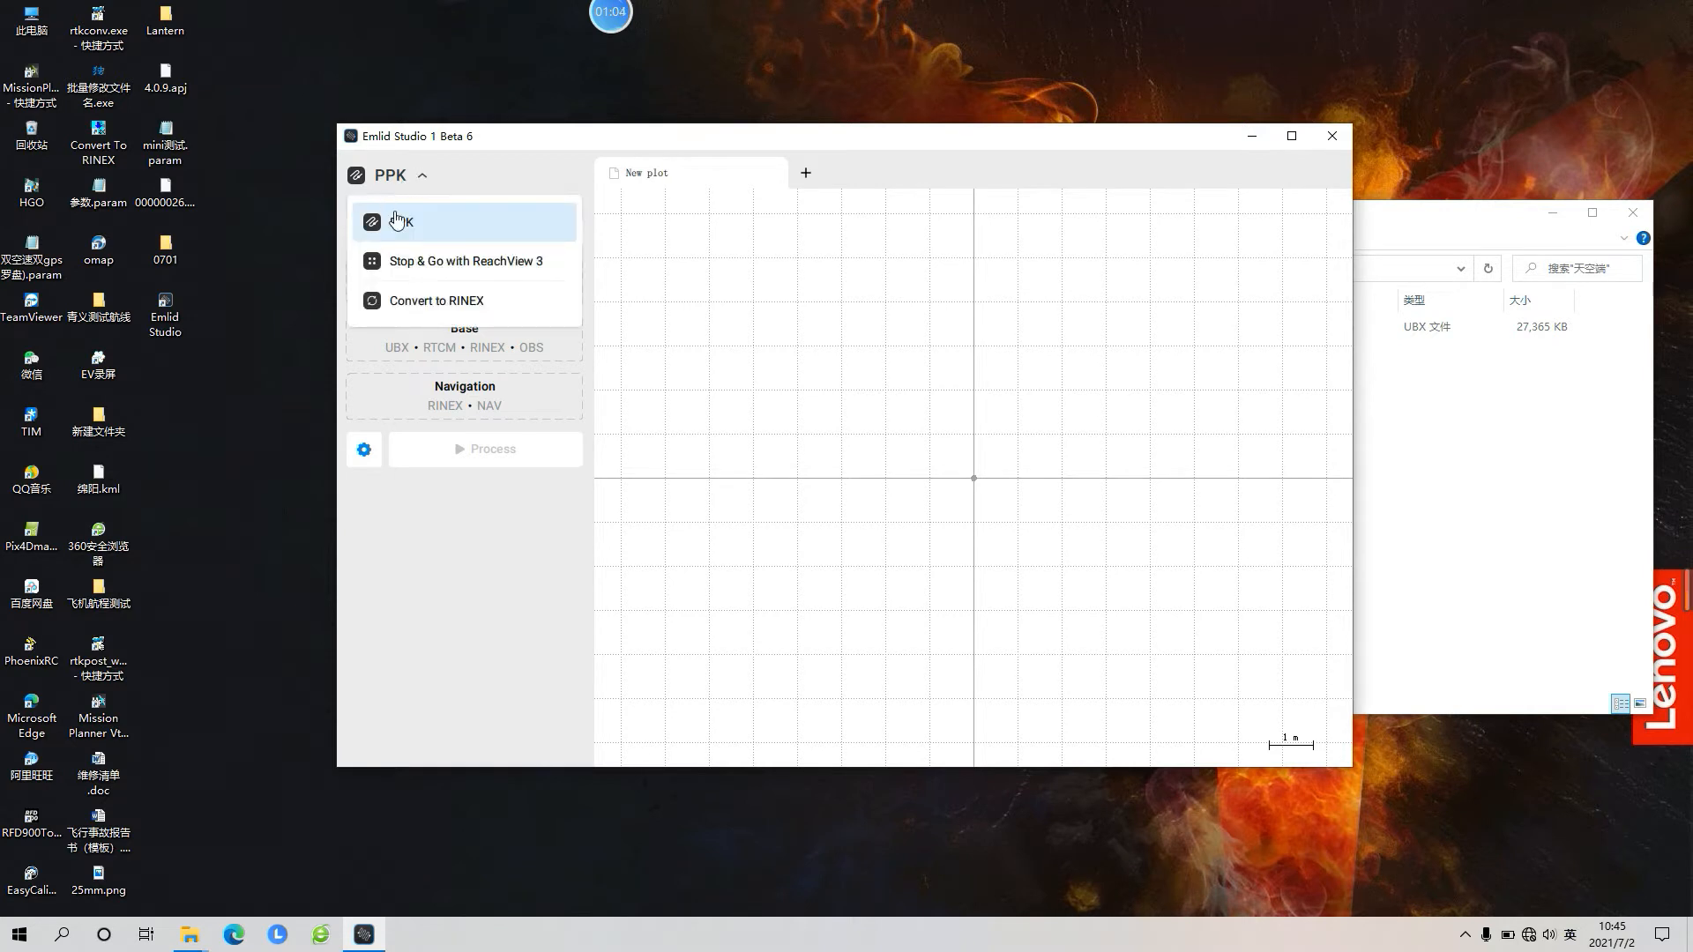
left_click(407, 224)
left_click(565, 229)
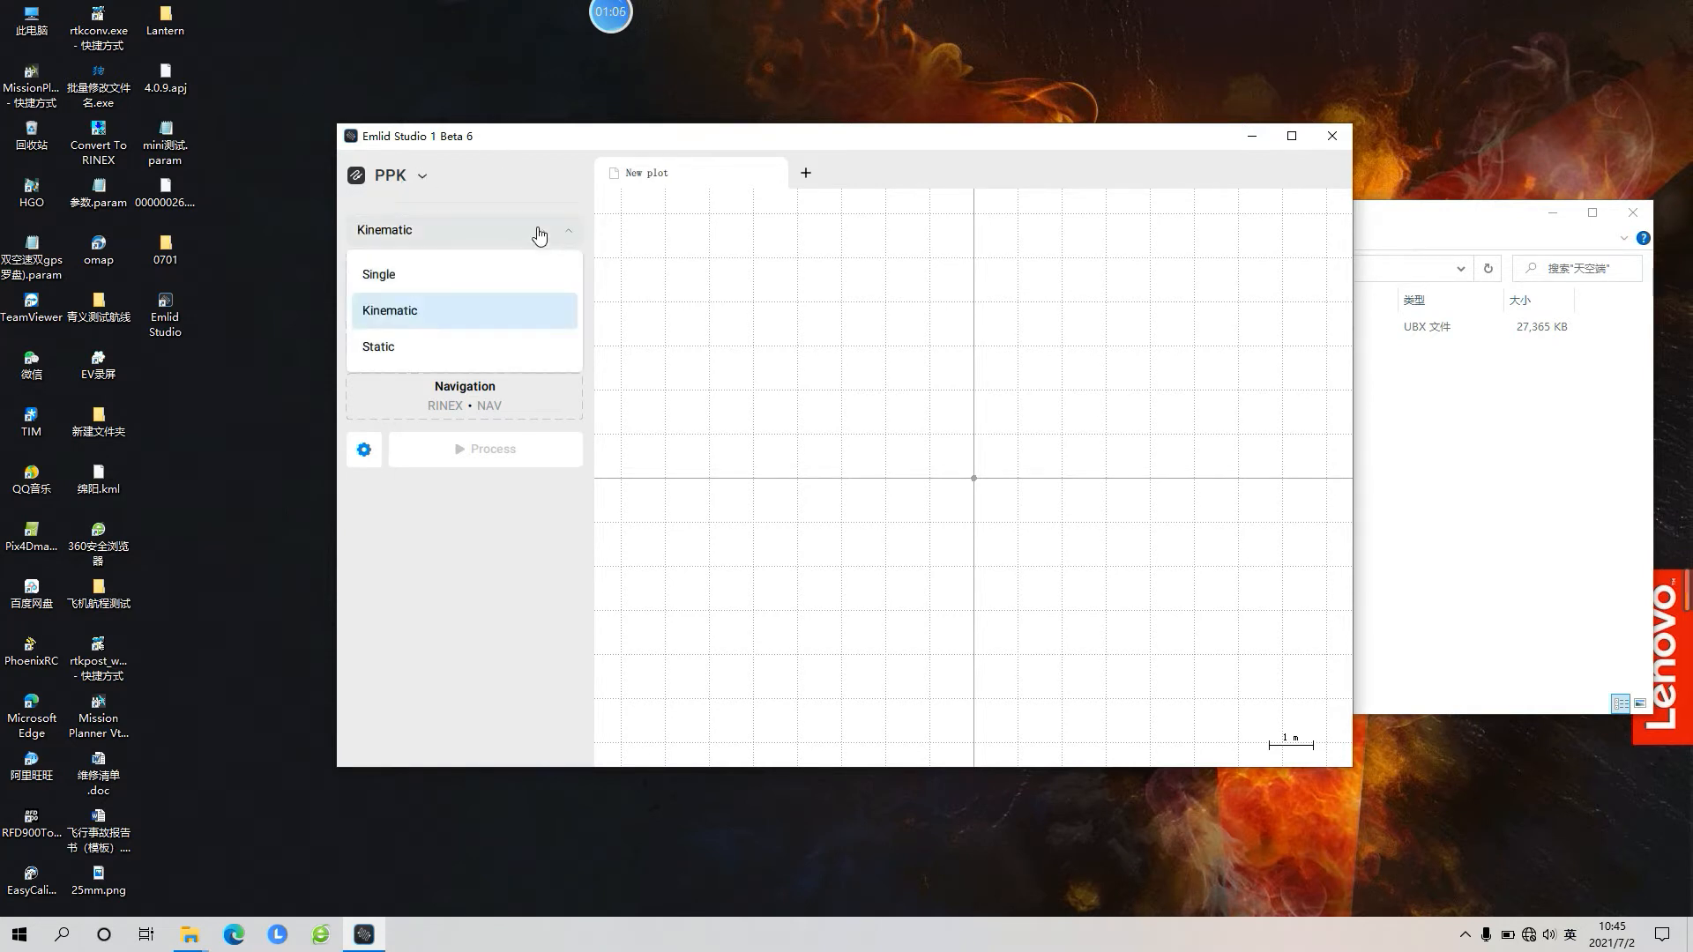
left_click(442, 318)
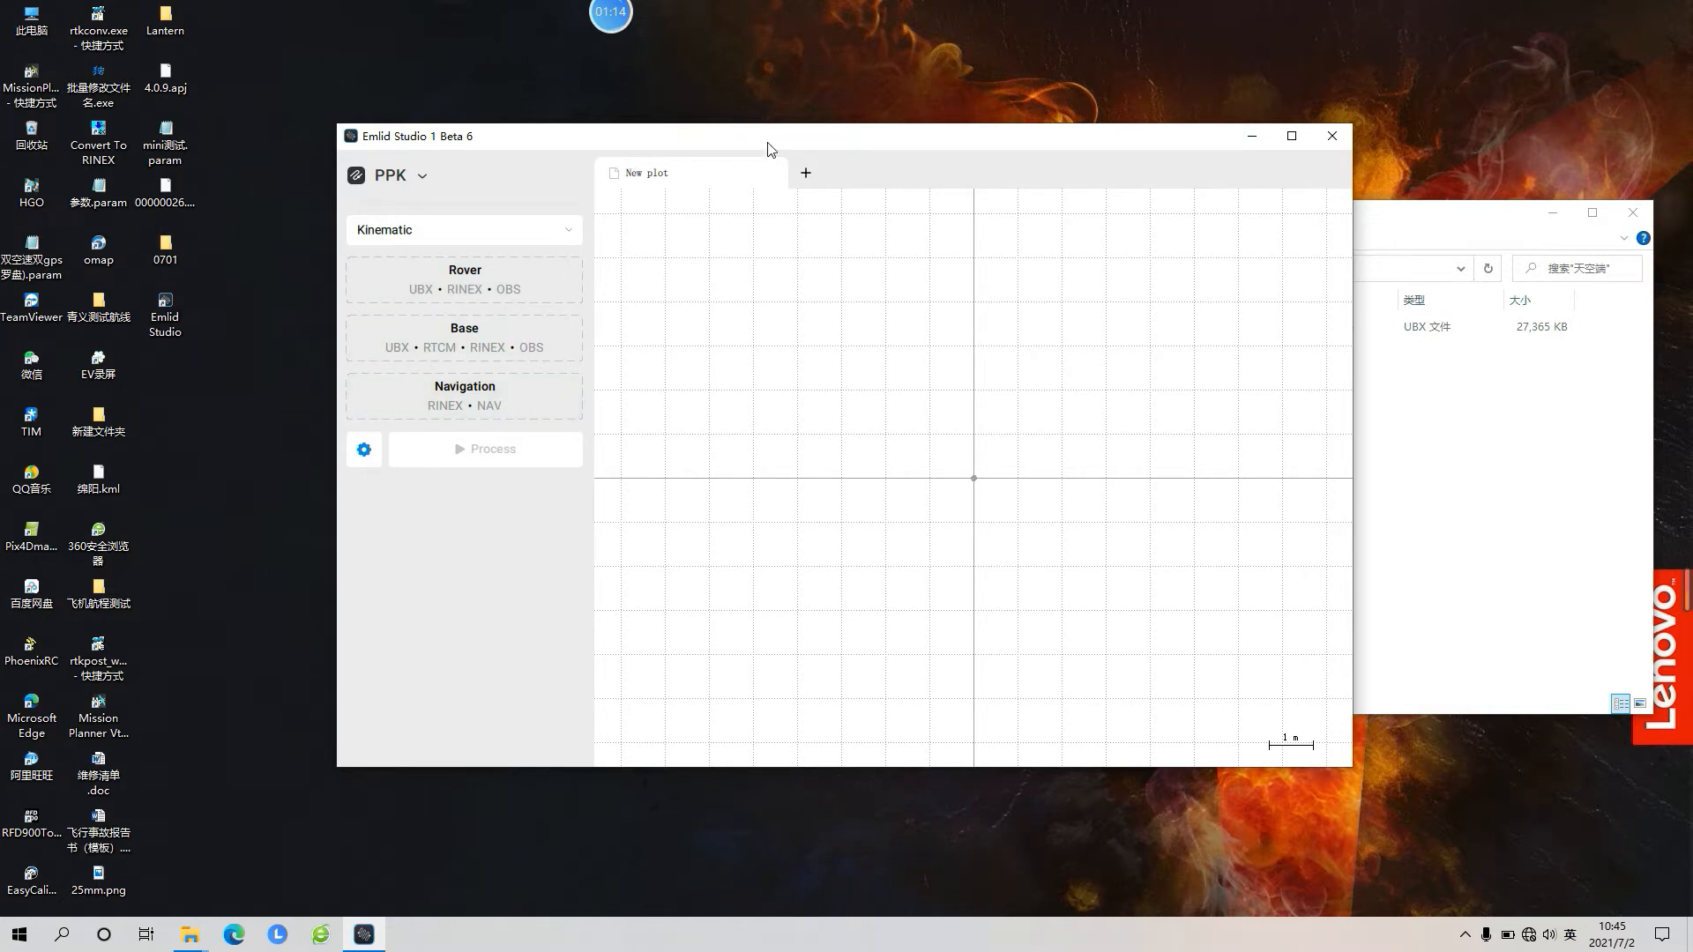
Arrange the Emlid Studio window beside the file folder and load 202107011139.UBX as the Rover file.
left_click_drag(851, 144, 618, 138)
left_click(1336, 257)
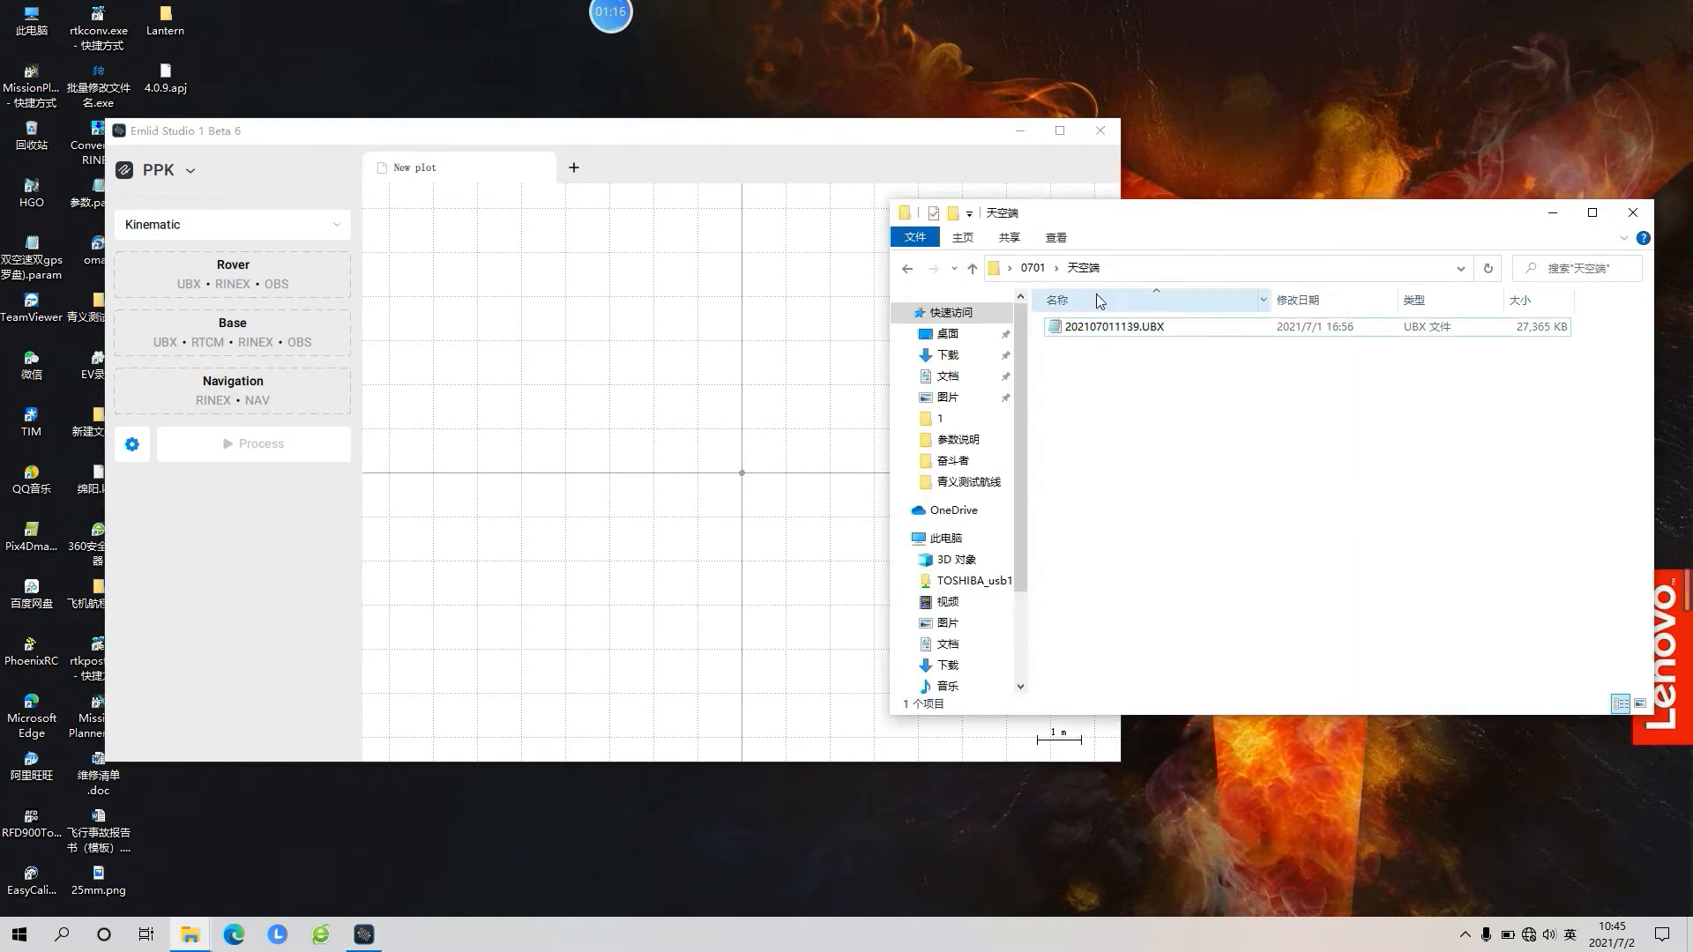
left_click_drag(1130, 328, 254, 290)
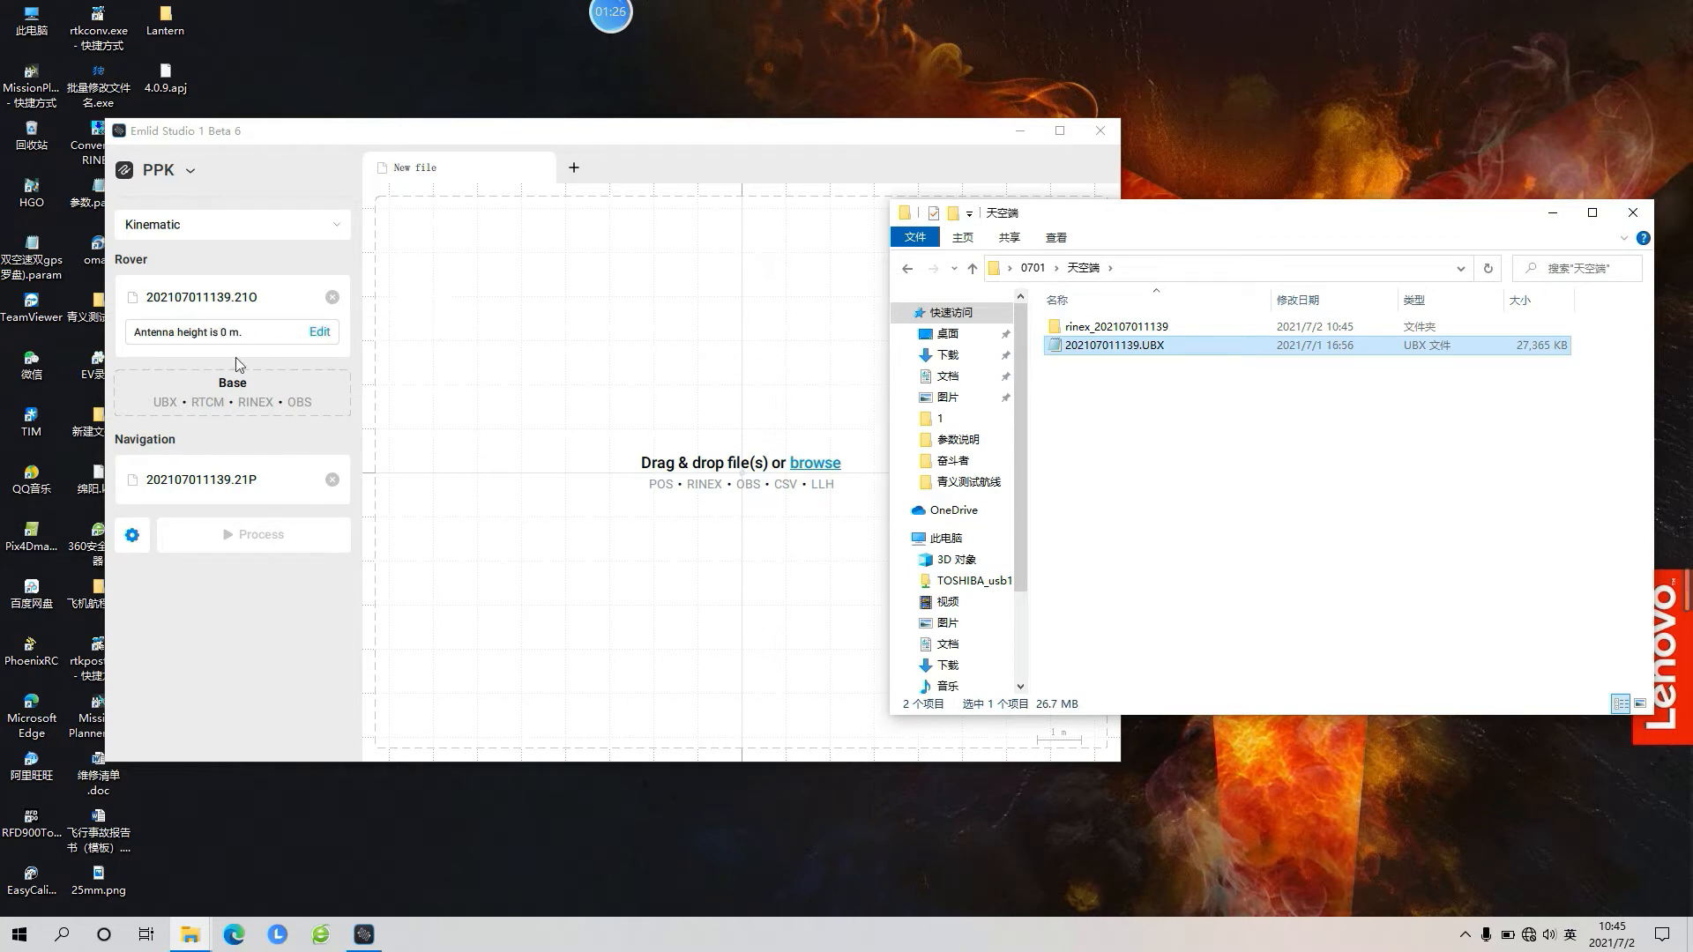
double_click(1137, 327)
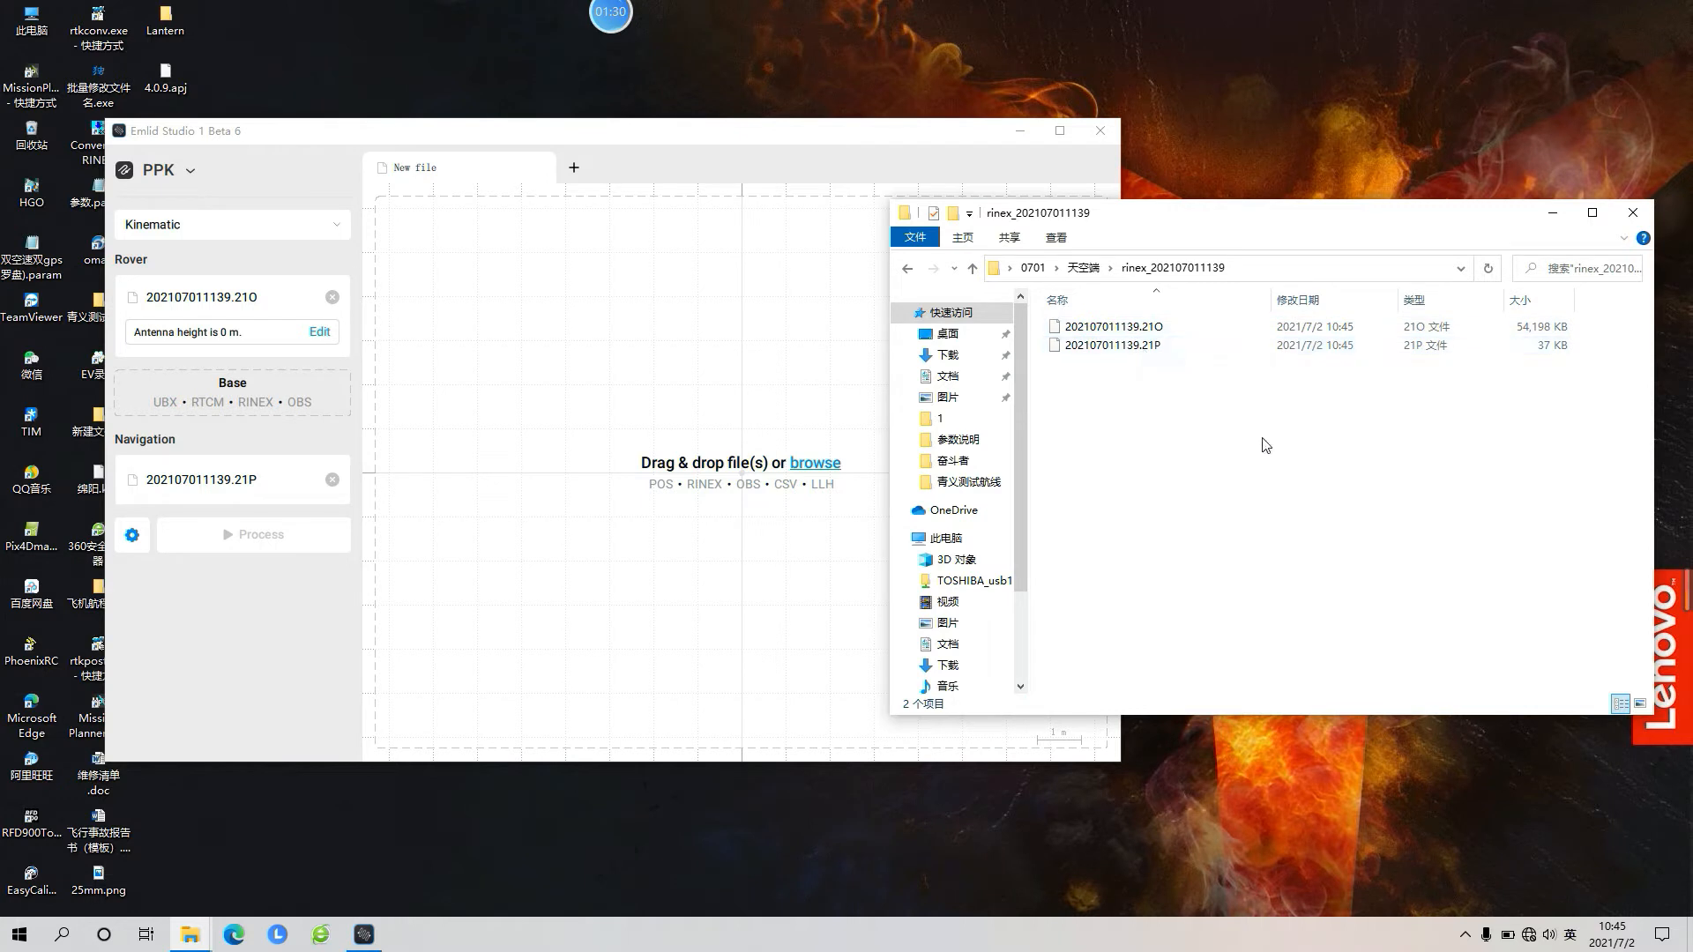
left_click(1201, 351)
left_click_drag(1314, 422, 1145, 435)
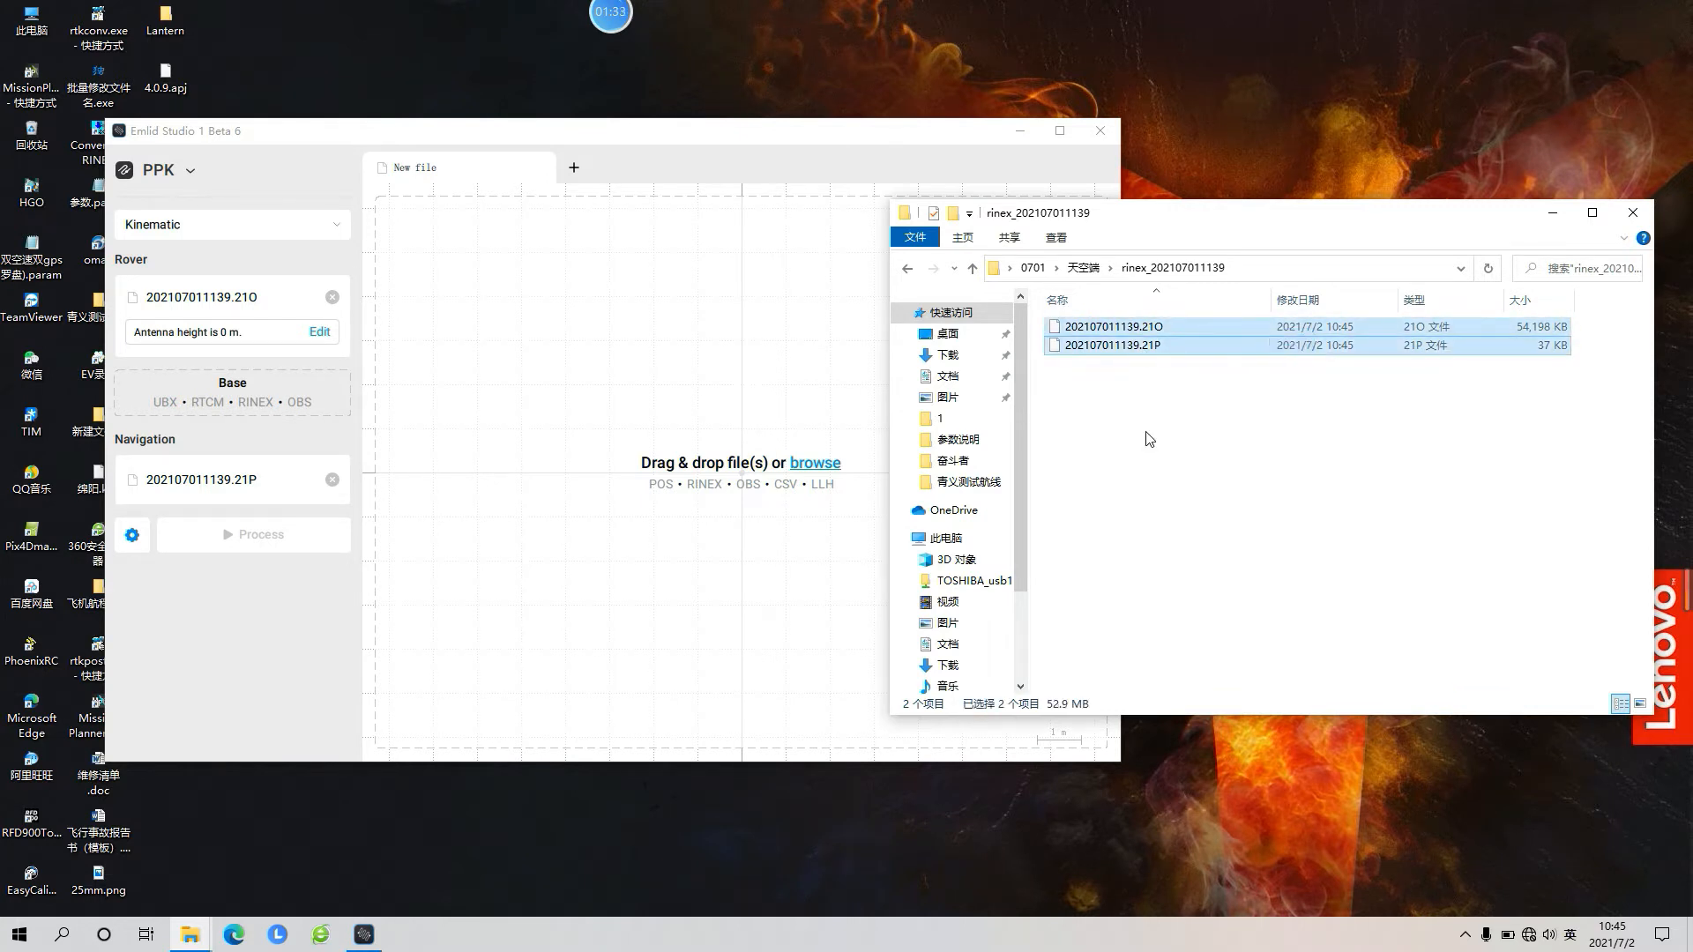
Load the observation file 070101182D.21O from the 地面端 folder as the Base file.
left_click(1085, 268)
left_click(1033, 267)
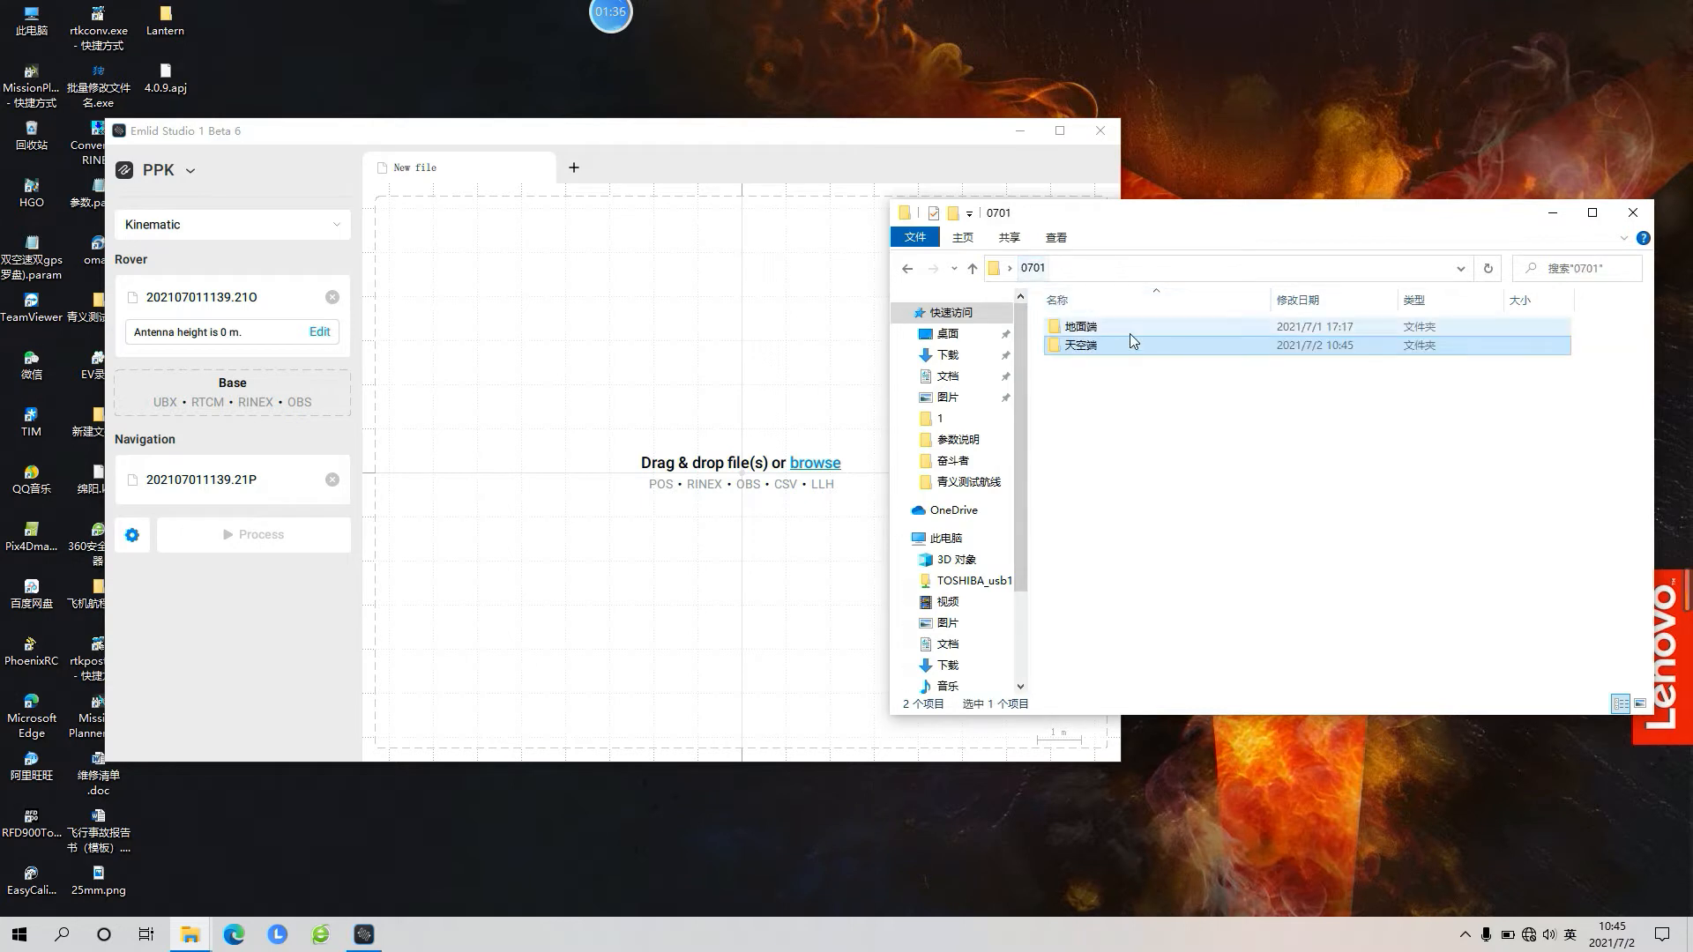
double_click(1120, 331)
left_click(1126, 405)
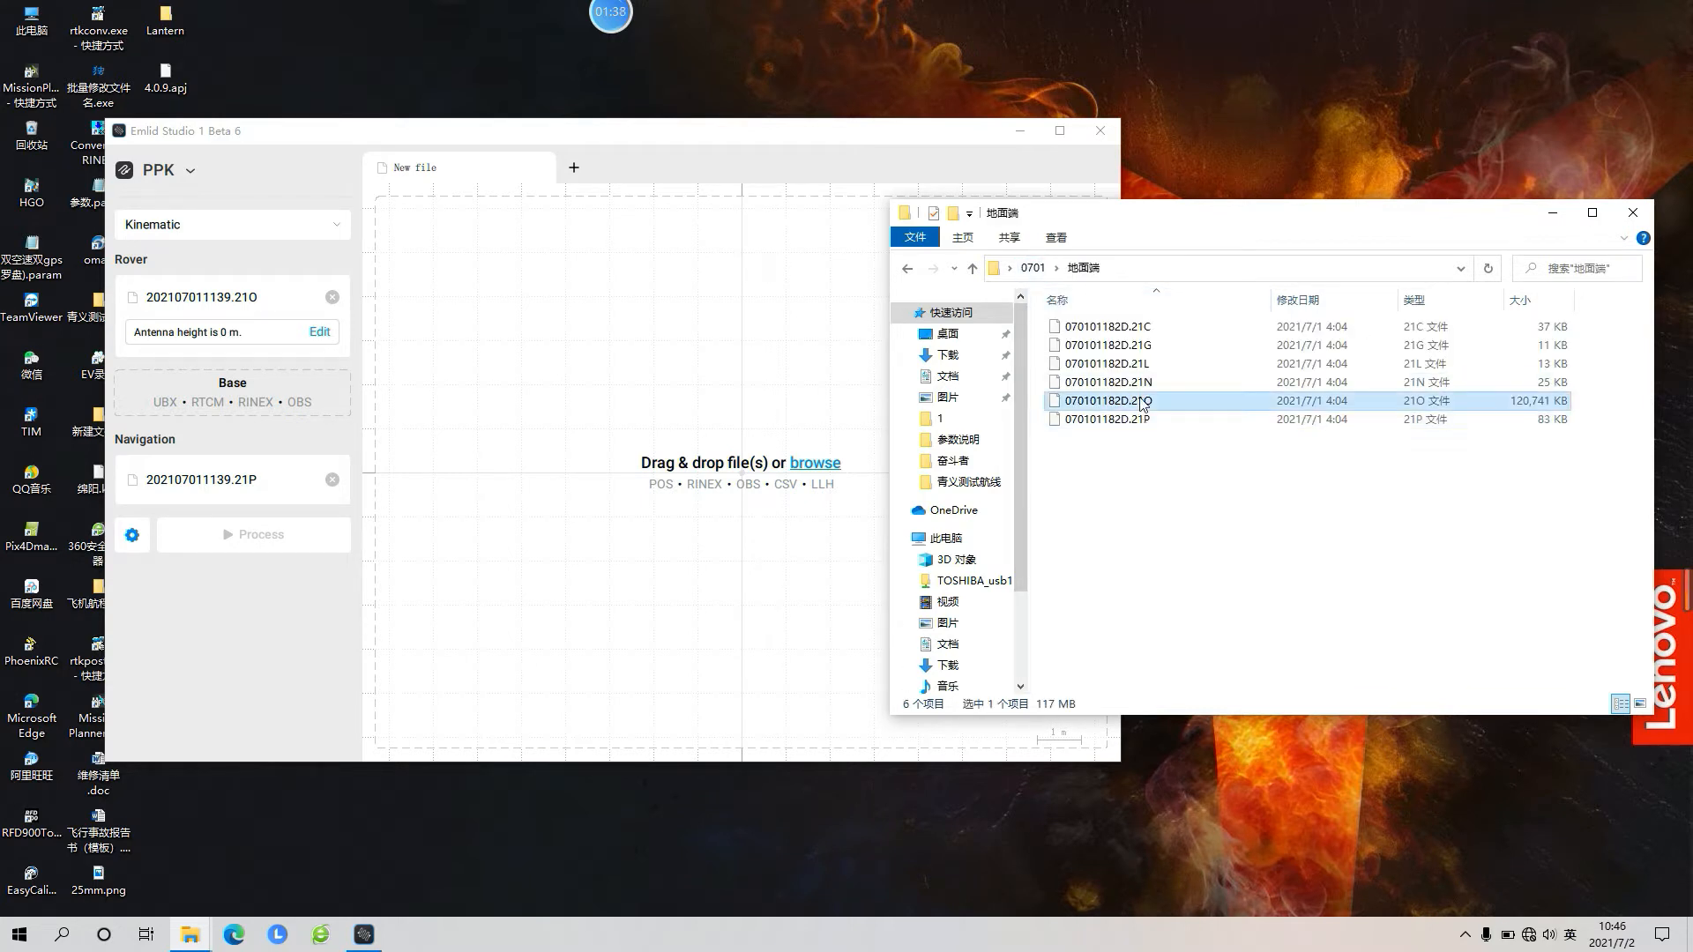
left_click_drag(1125, 405, 296, 404)
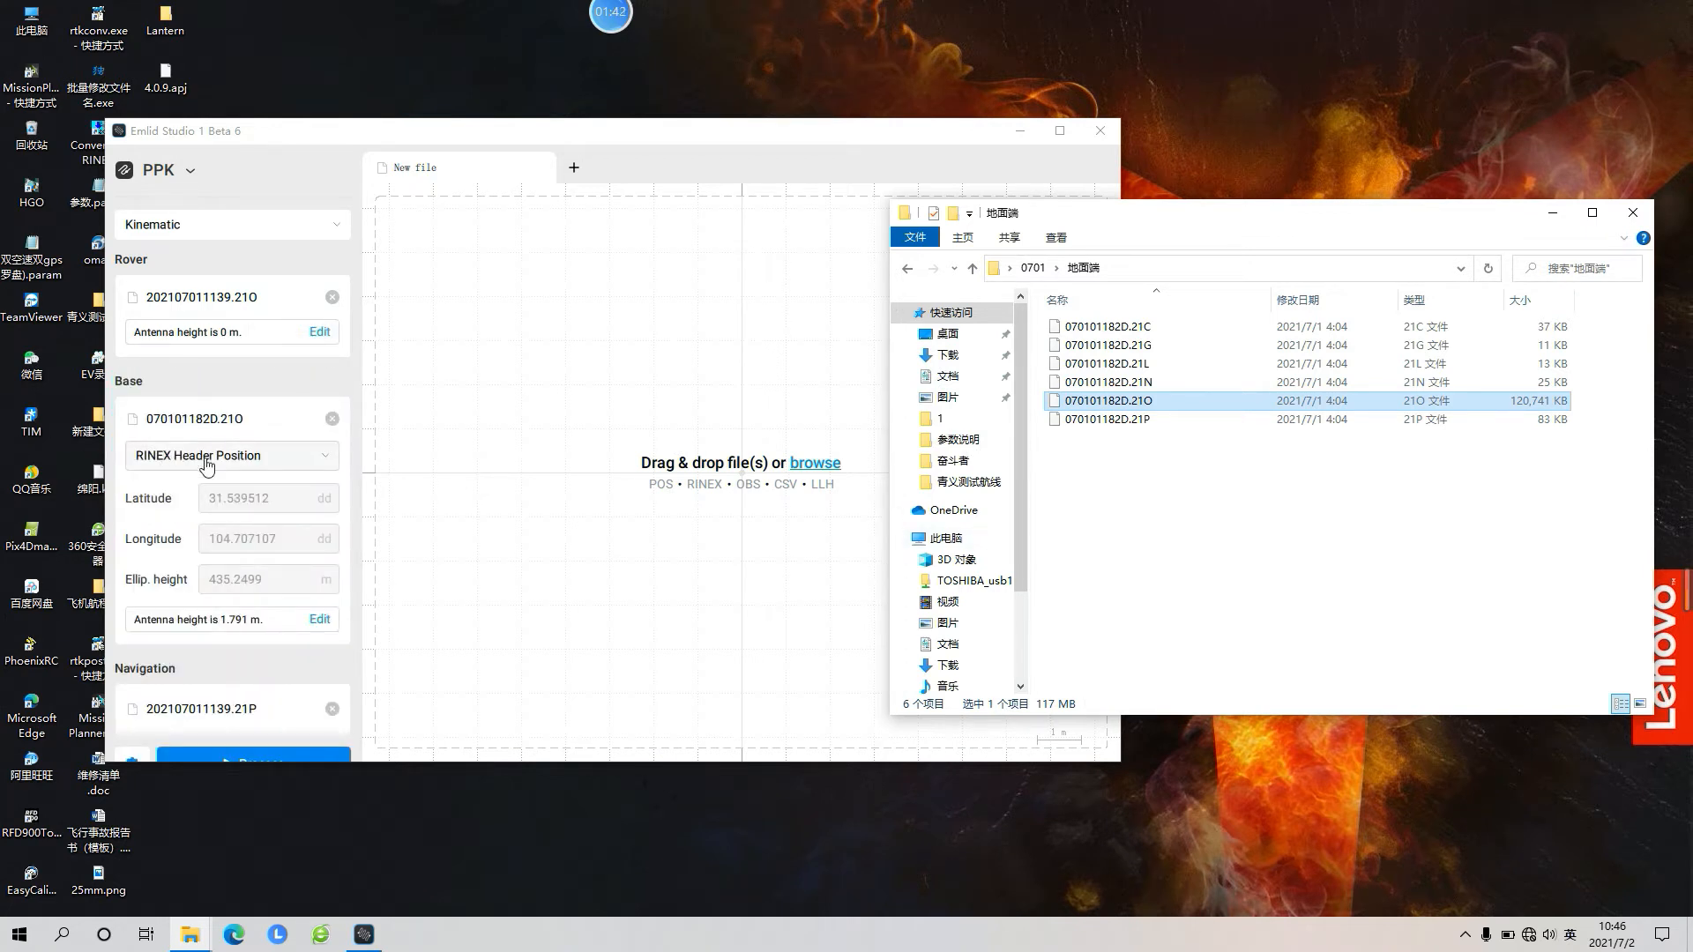
Choose RINEX Header Position as the base station's coordinate source.
scroll(210, 457, "down", 1)
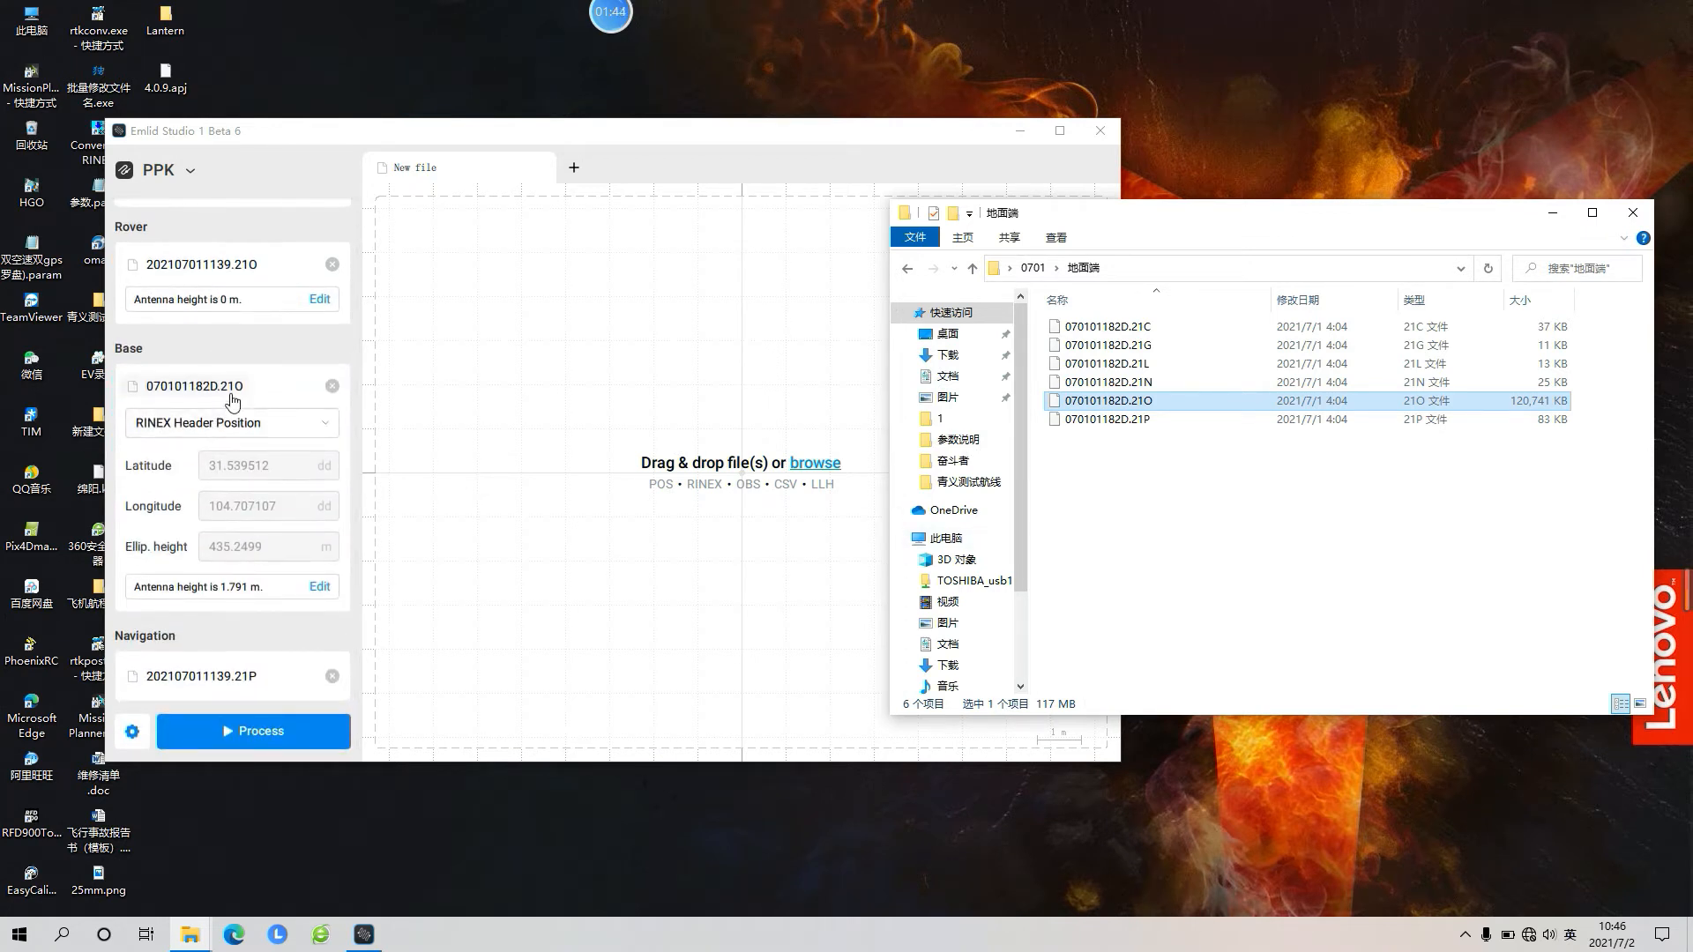
left_click(321, 427)
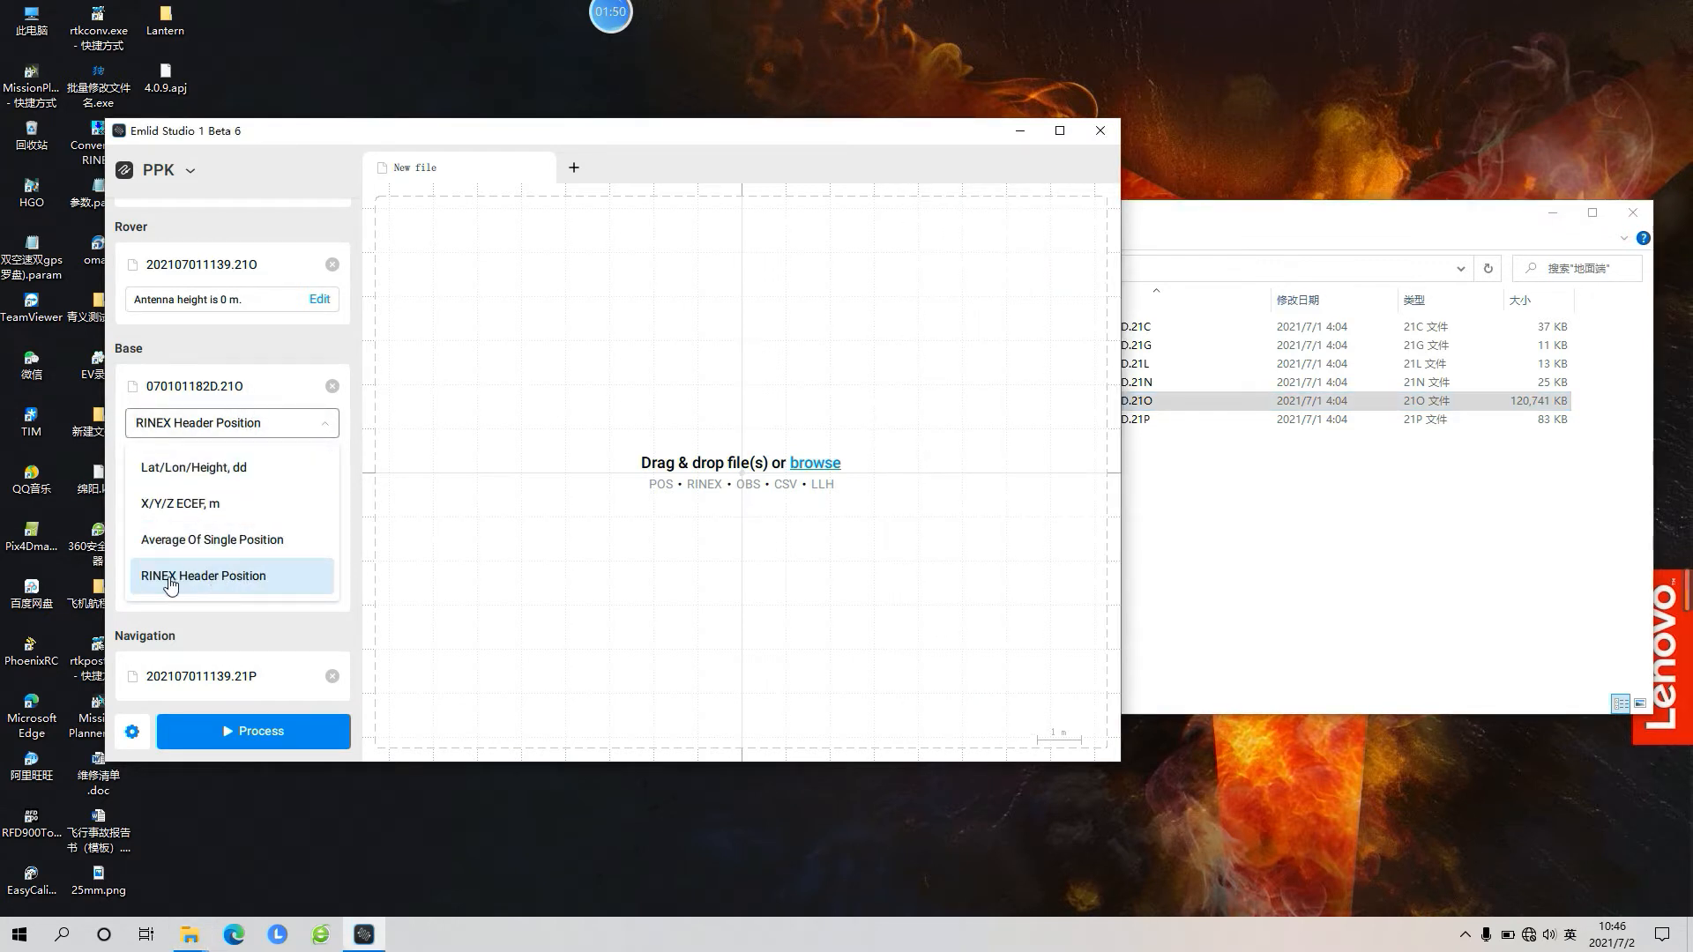
left_click(247, 582)
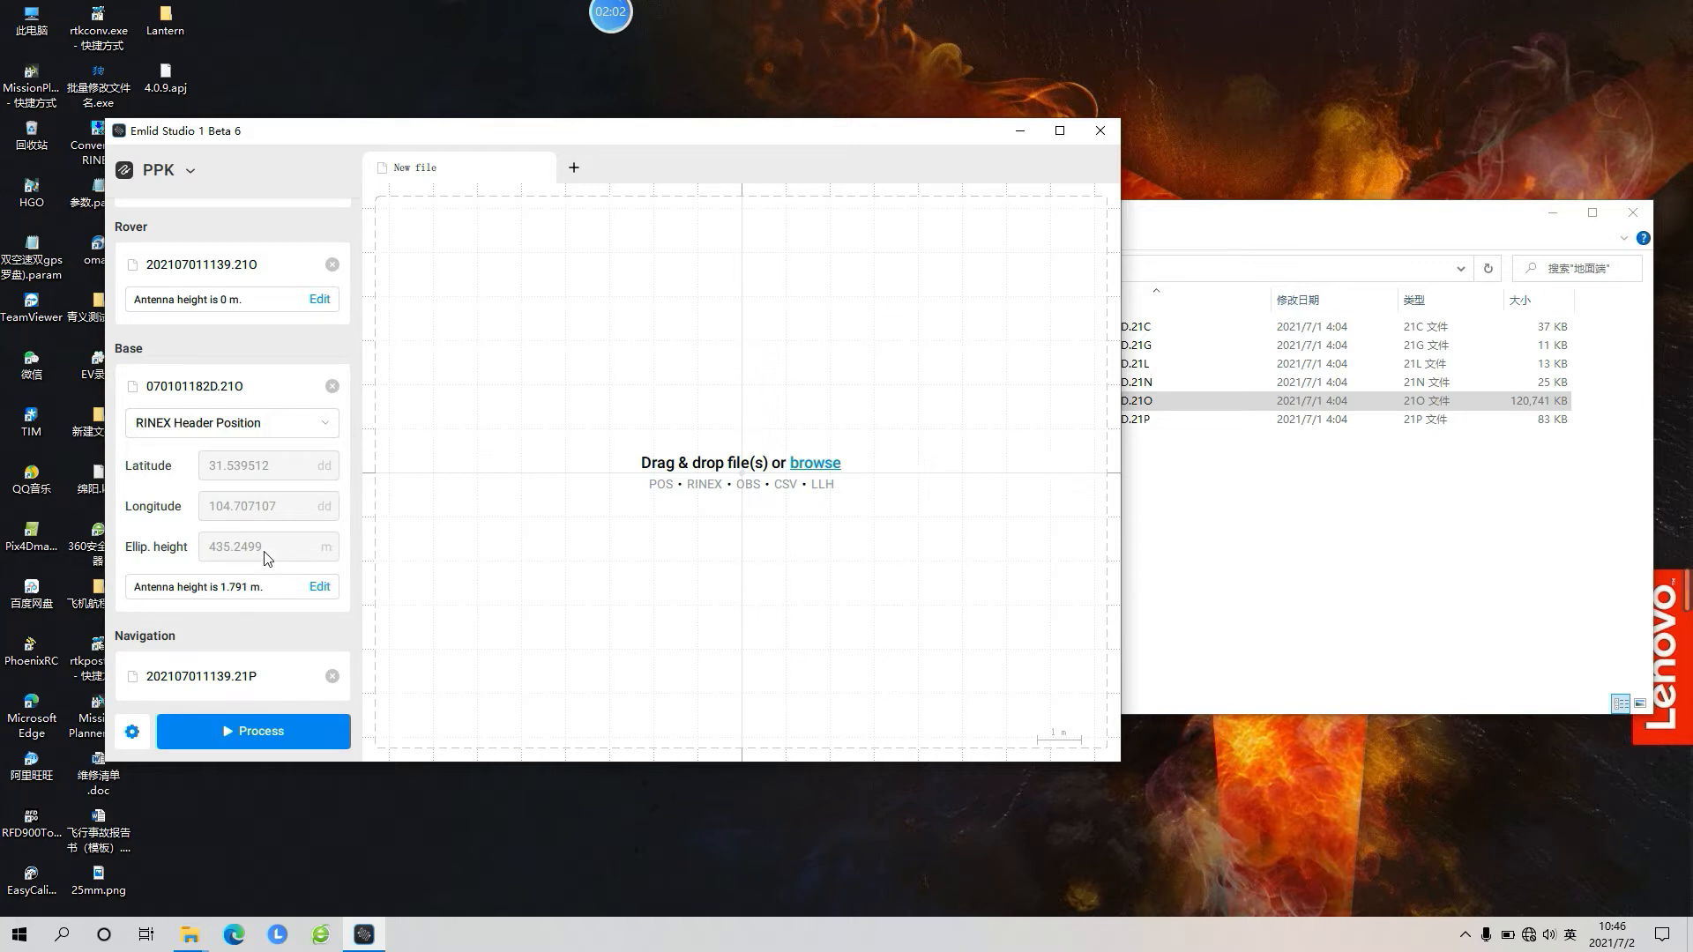
Try the Lat/Lon/Height, dd option for the base coordinates and return to RINEX Header Position.
left_click(310, 424)
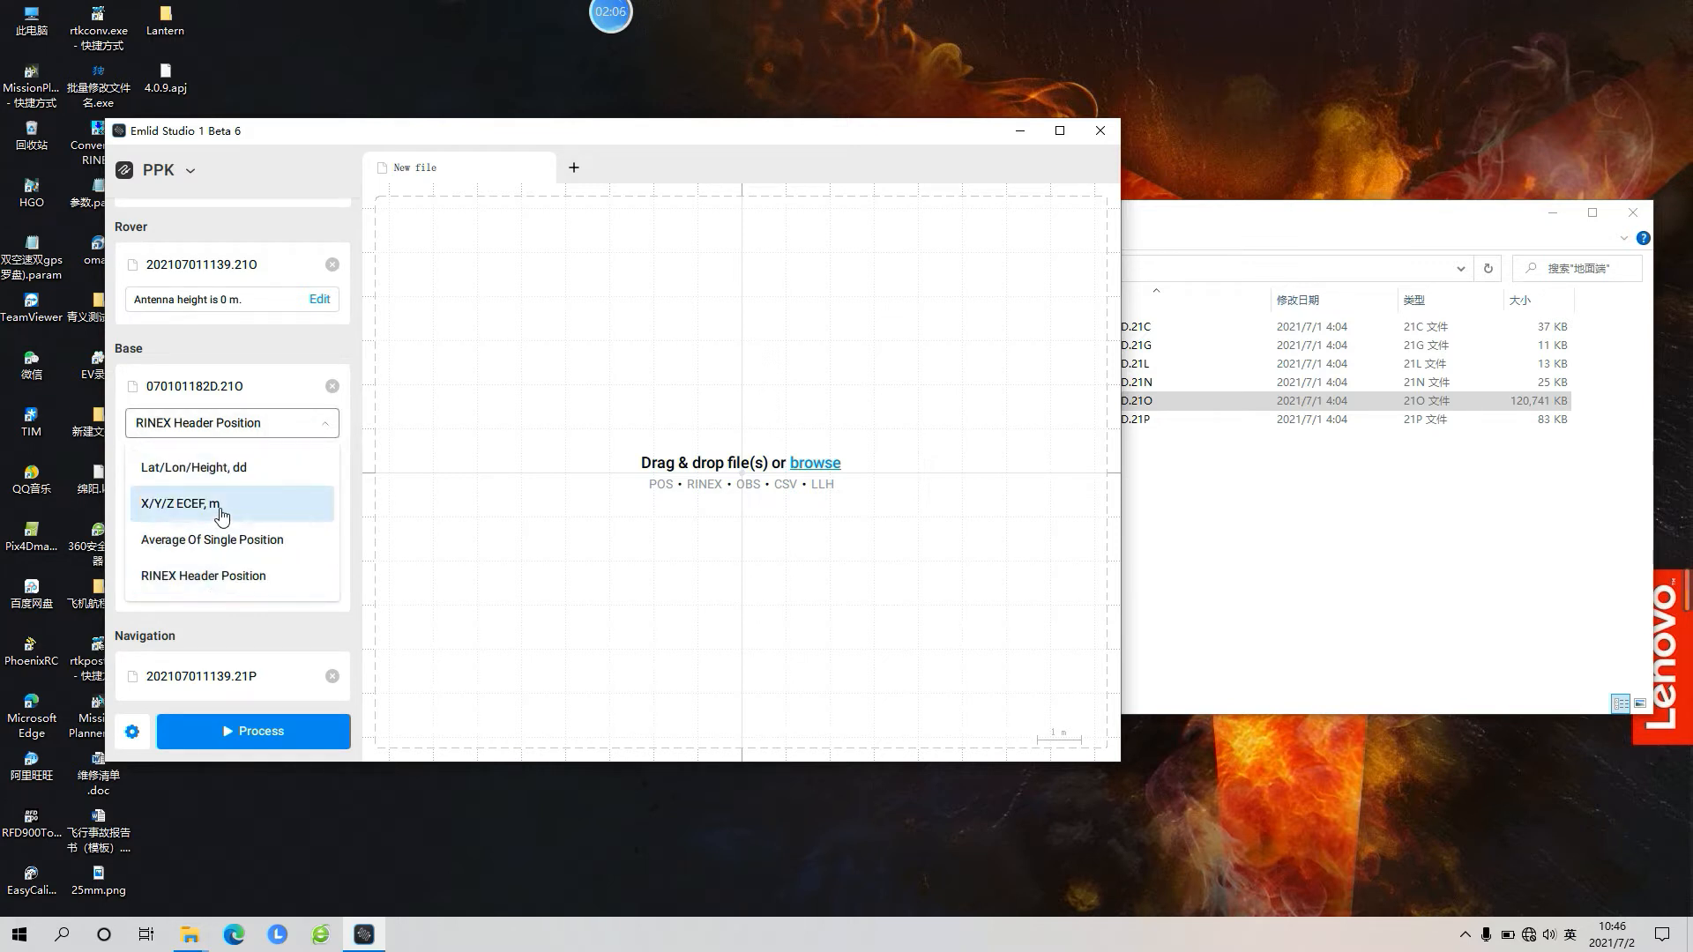
left_click(181, 476)
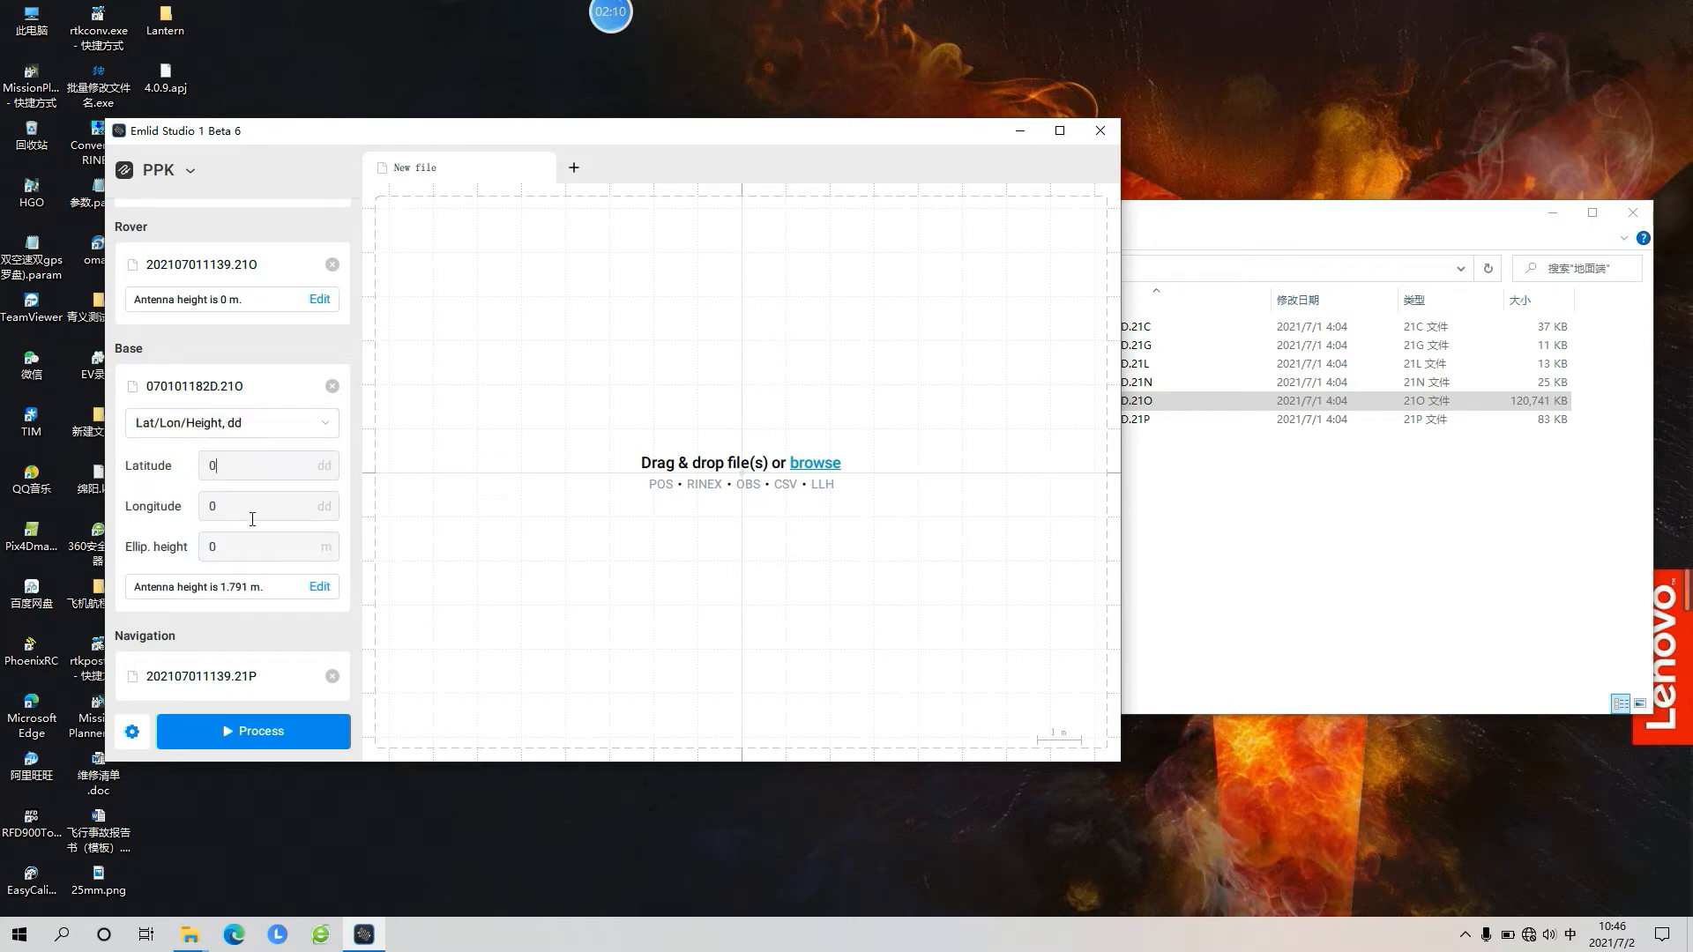
left_click(273, 425)
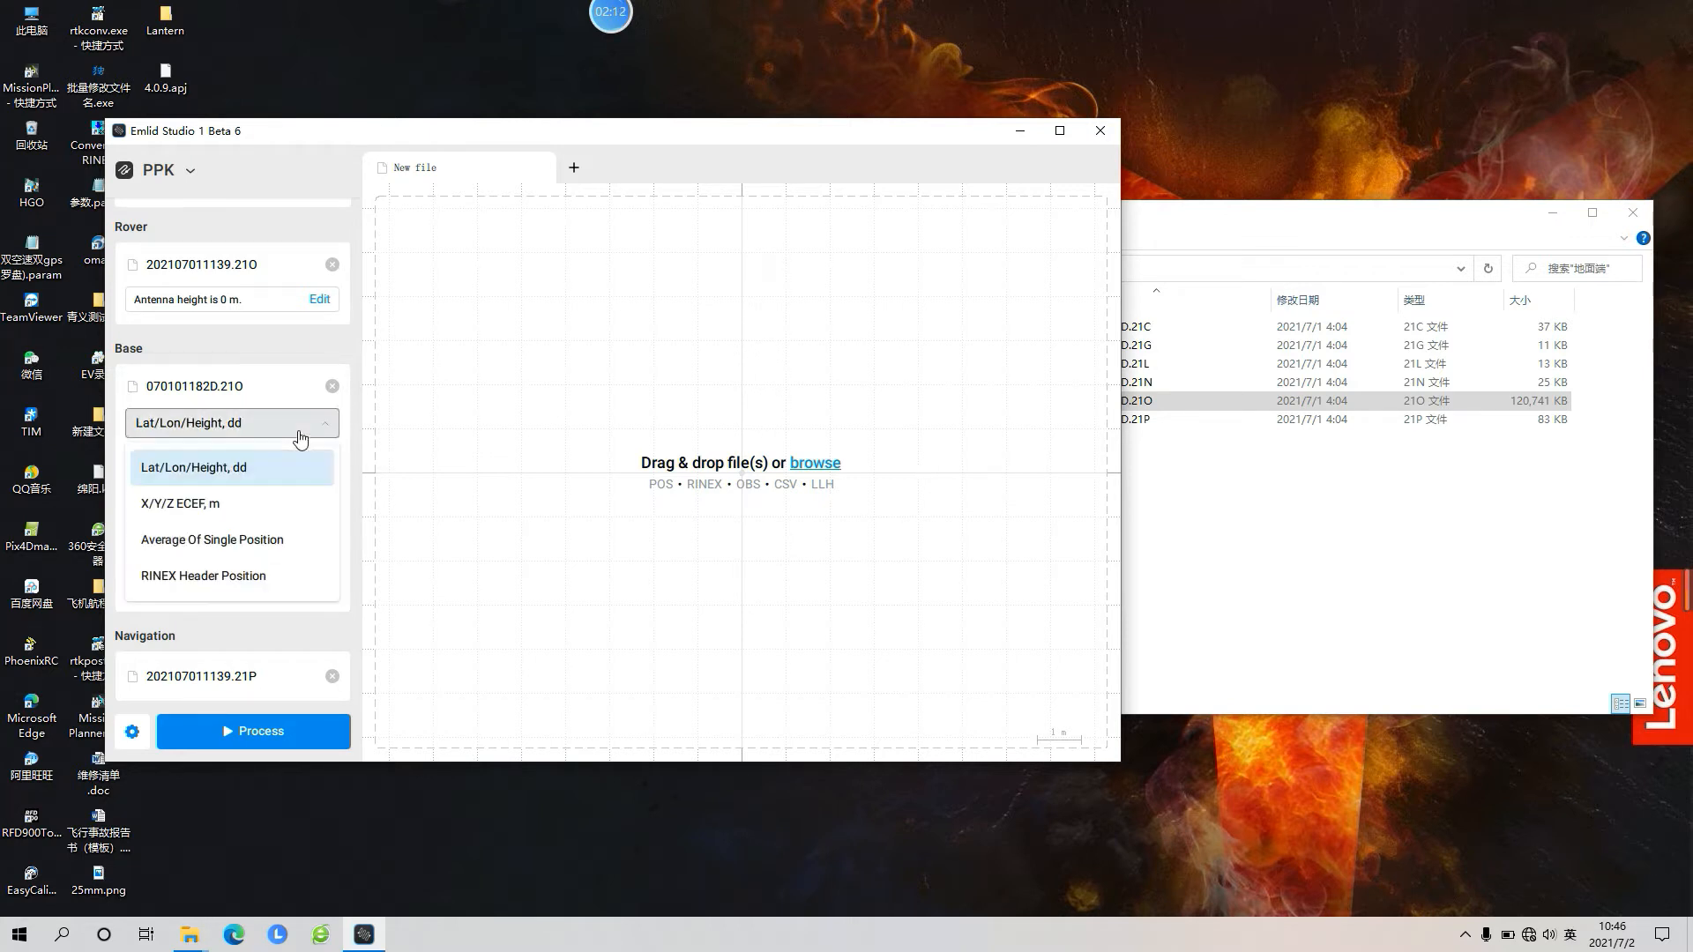
left_click(240, 574)
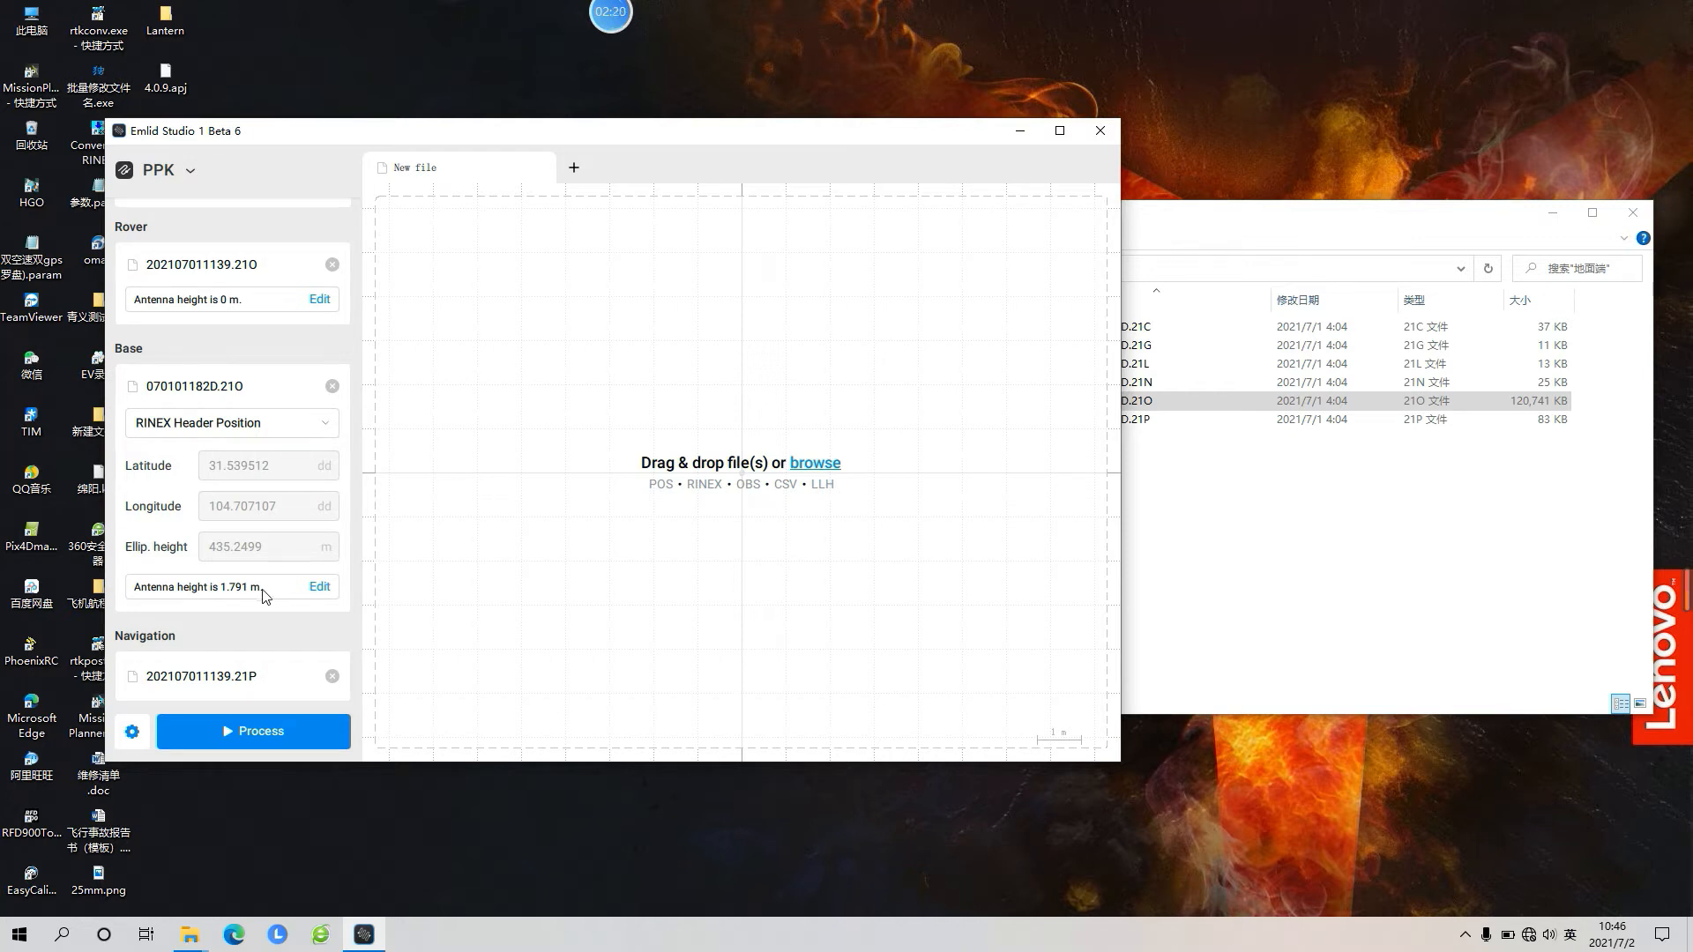
Open the base antenna height settings and save them with a height of 1.791 m.
left_click(321, 588)
left_click(321, 590)
left_click(318, 587)
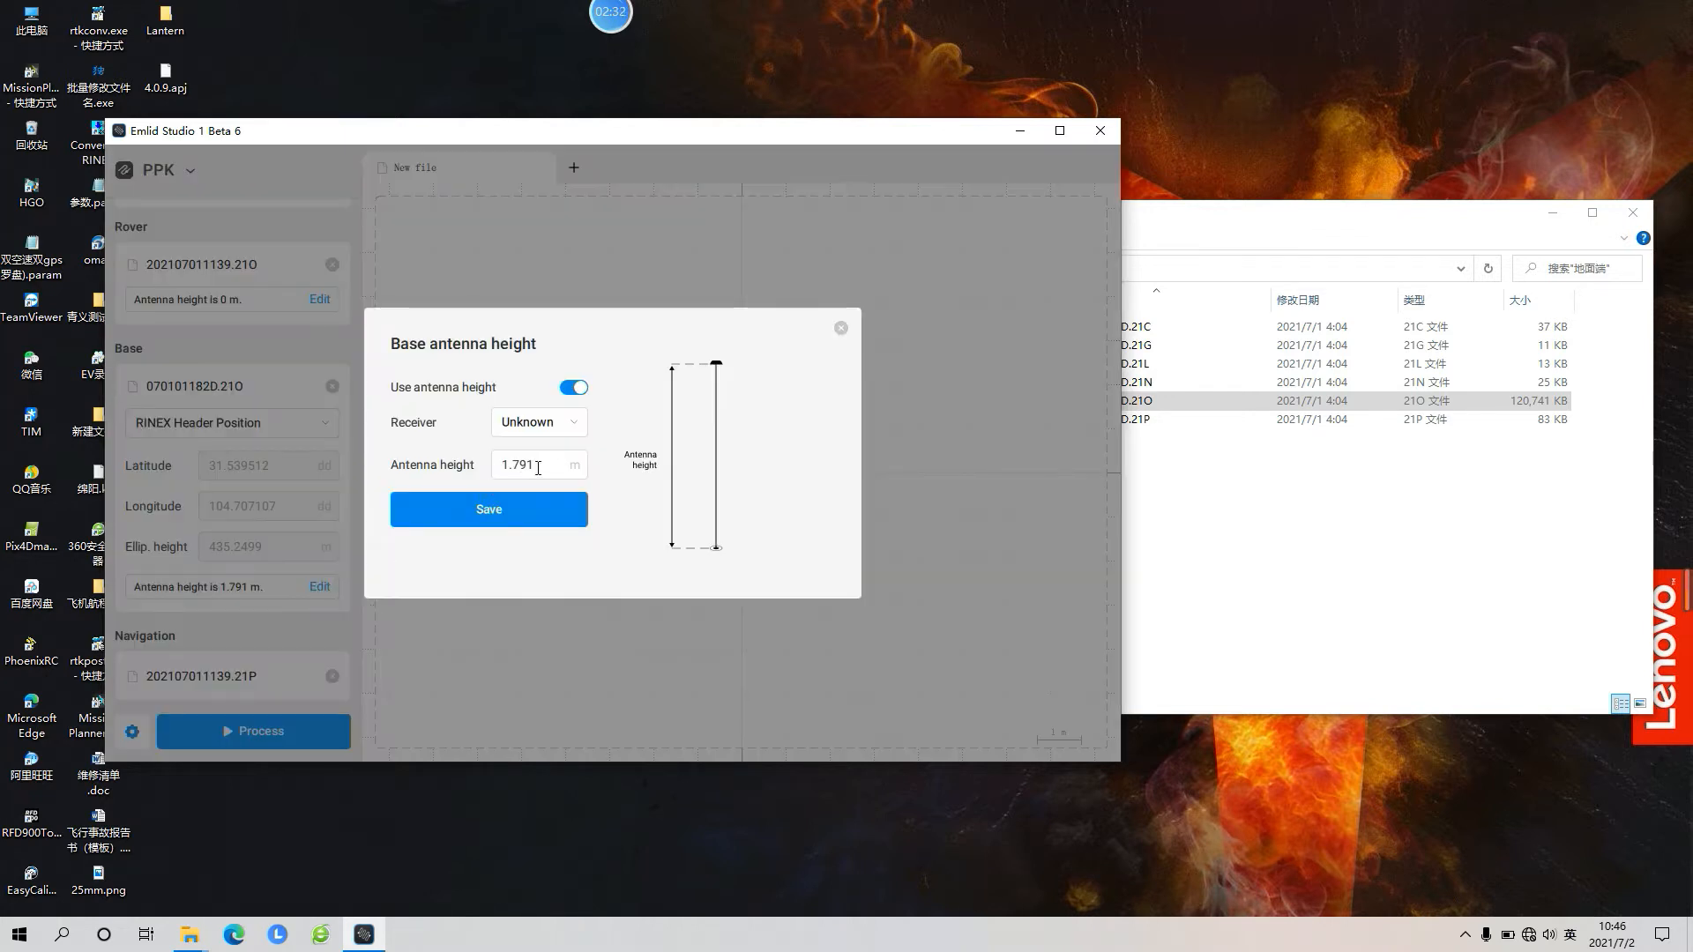
key("shift")
left_click(491, 510)
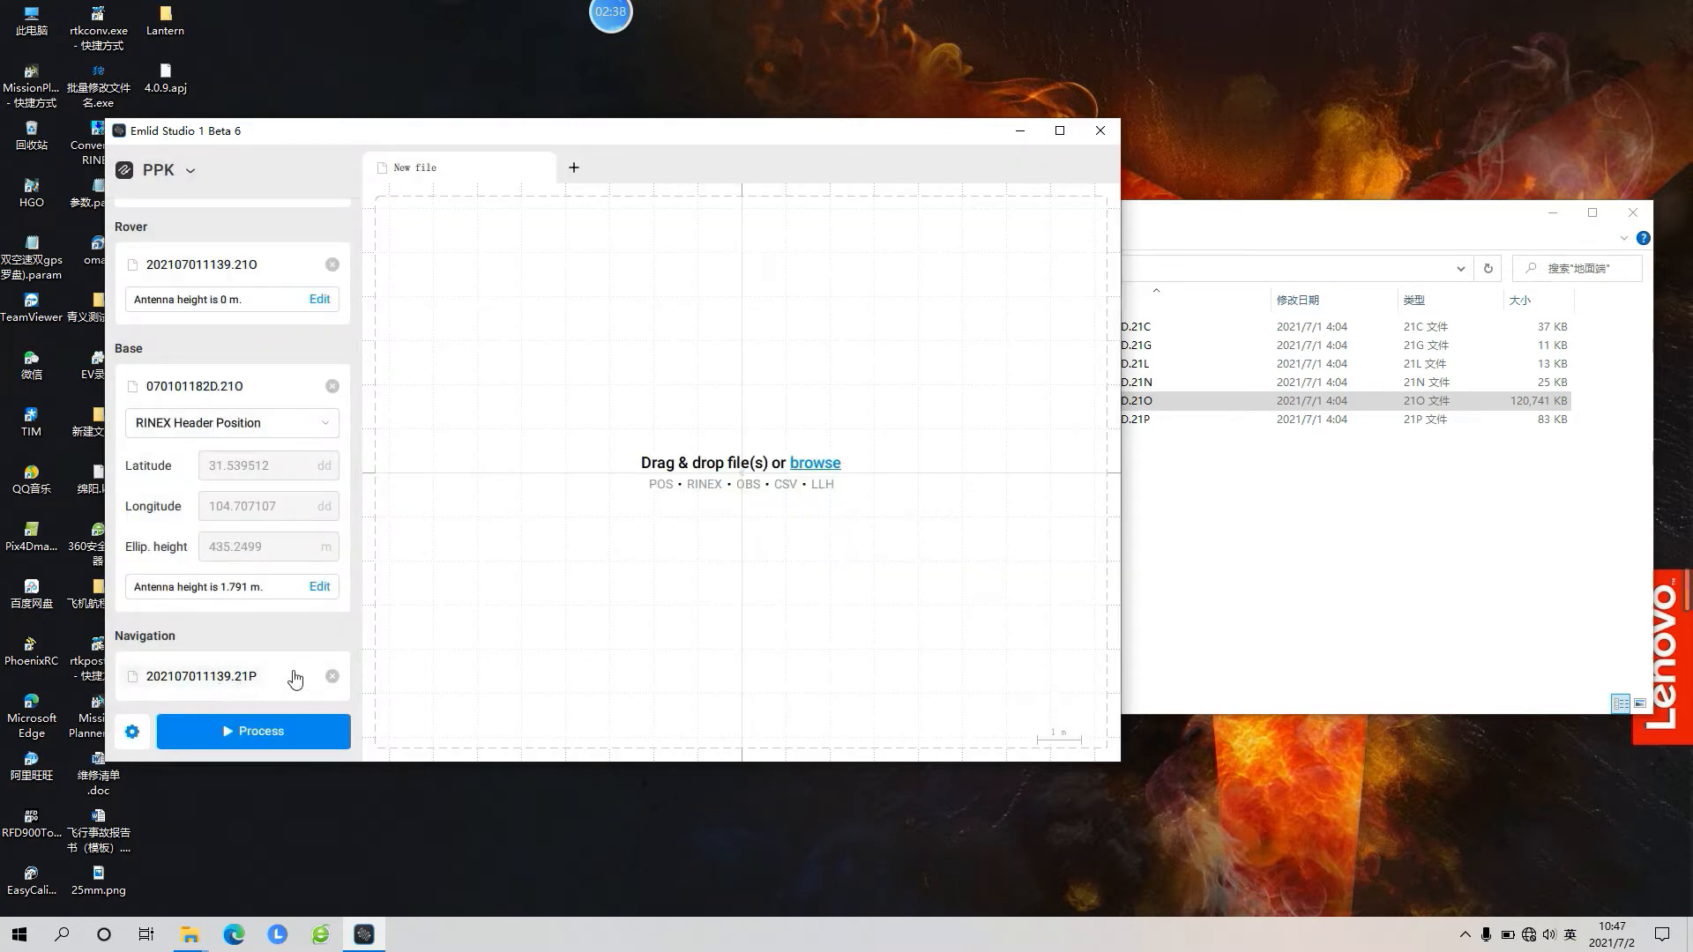
Replace the Navigation file with 070101182D.21P from the 地面端 folder.
left_click(1421, 448)
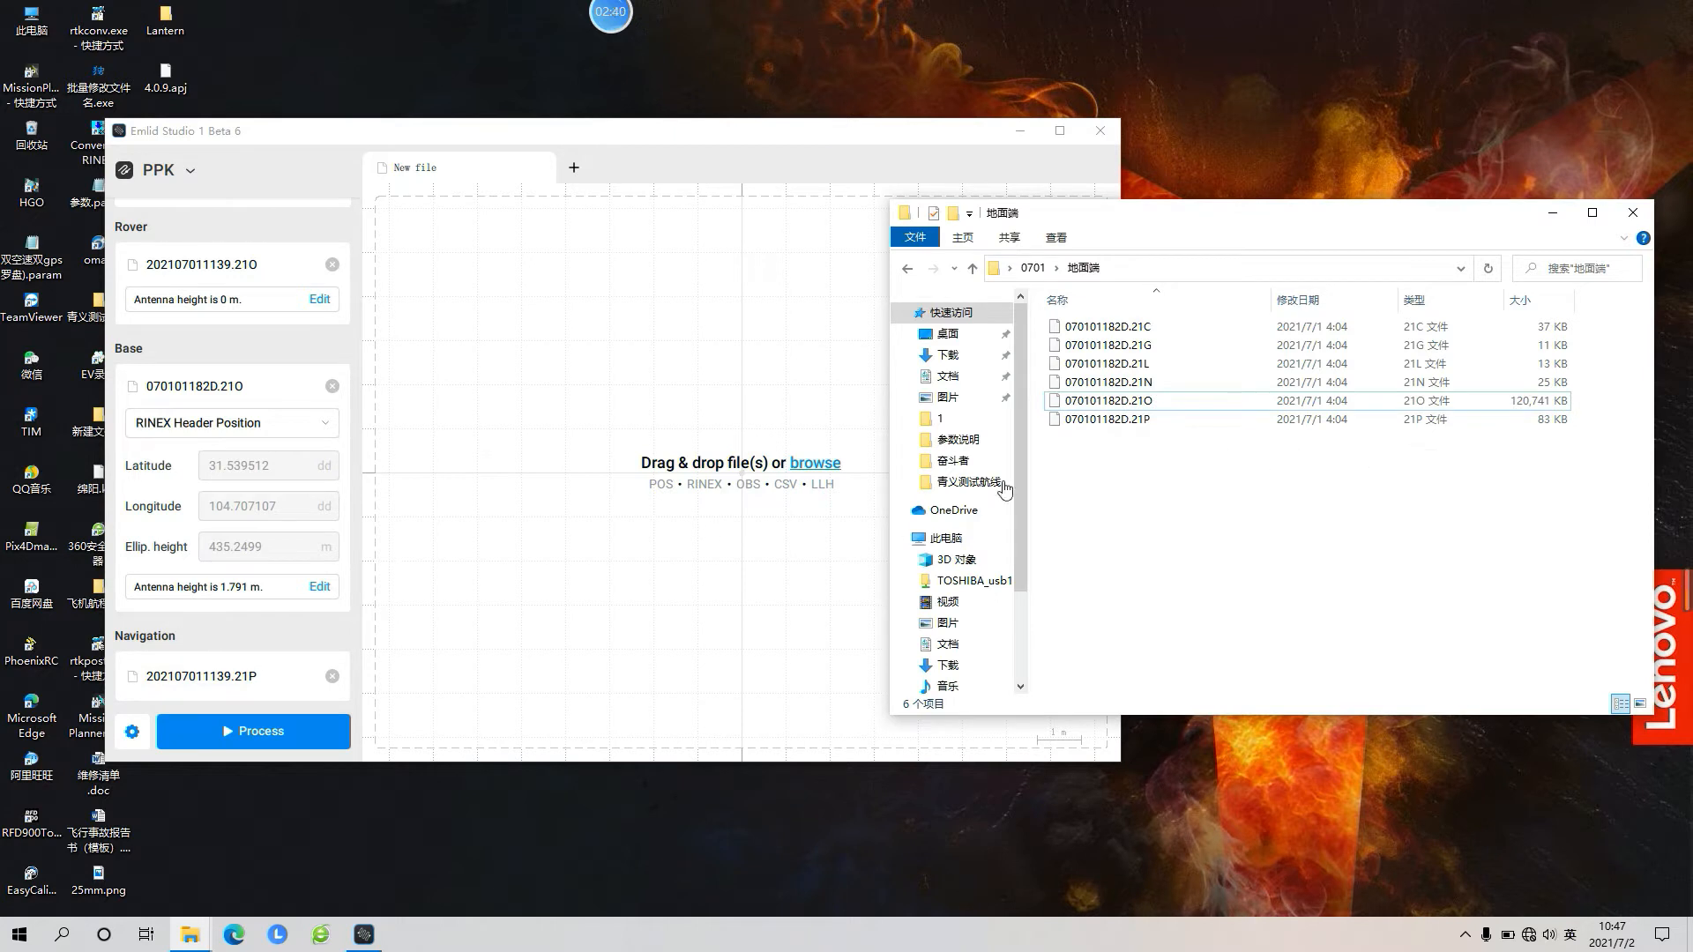
left_click(1145, 427)
left_click_drag(1130, 428, 220, 692)
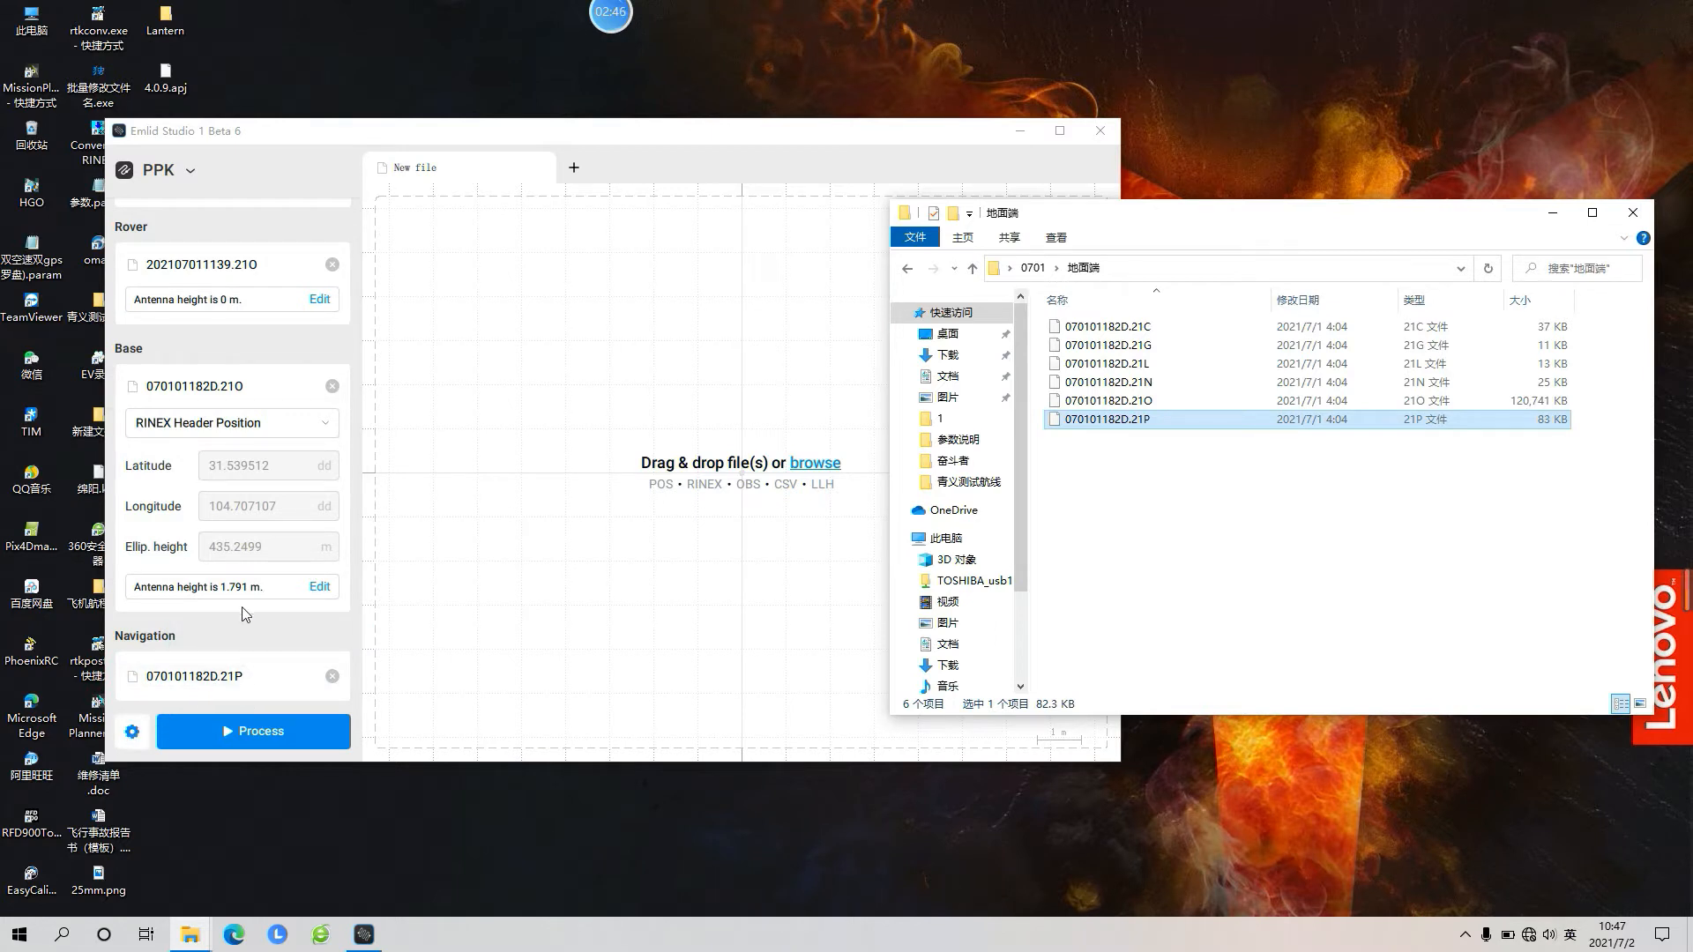
Open the post-processing settings and set the results folder to Input file folder.
left_click(132, 731)
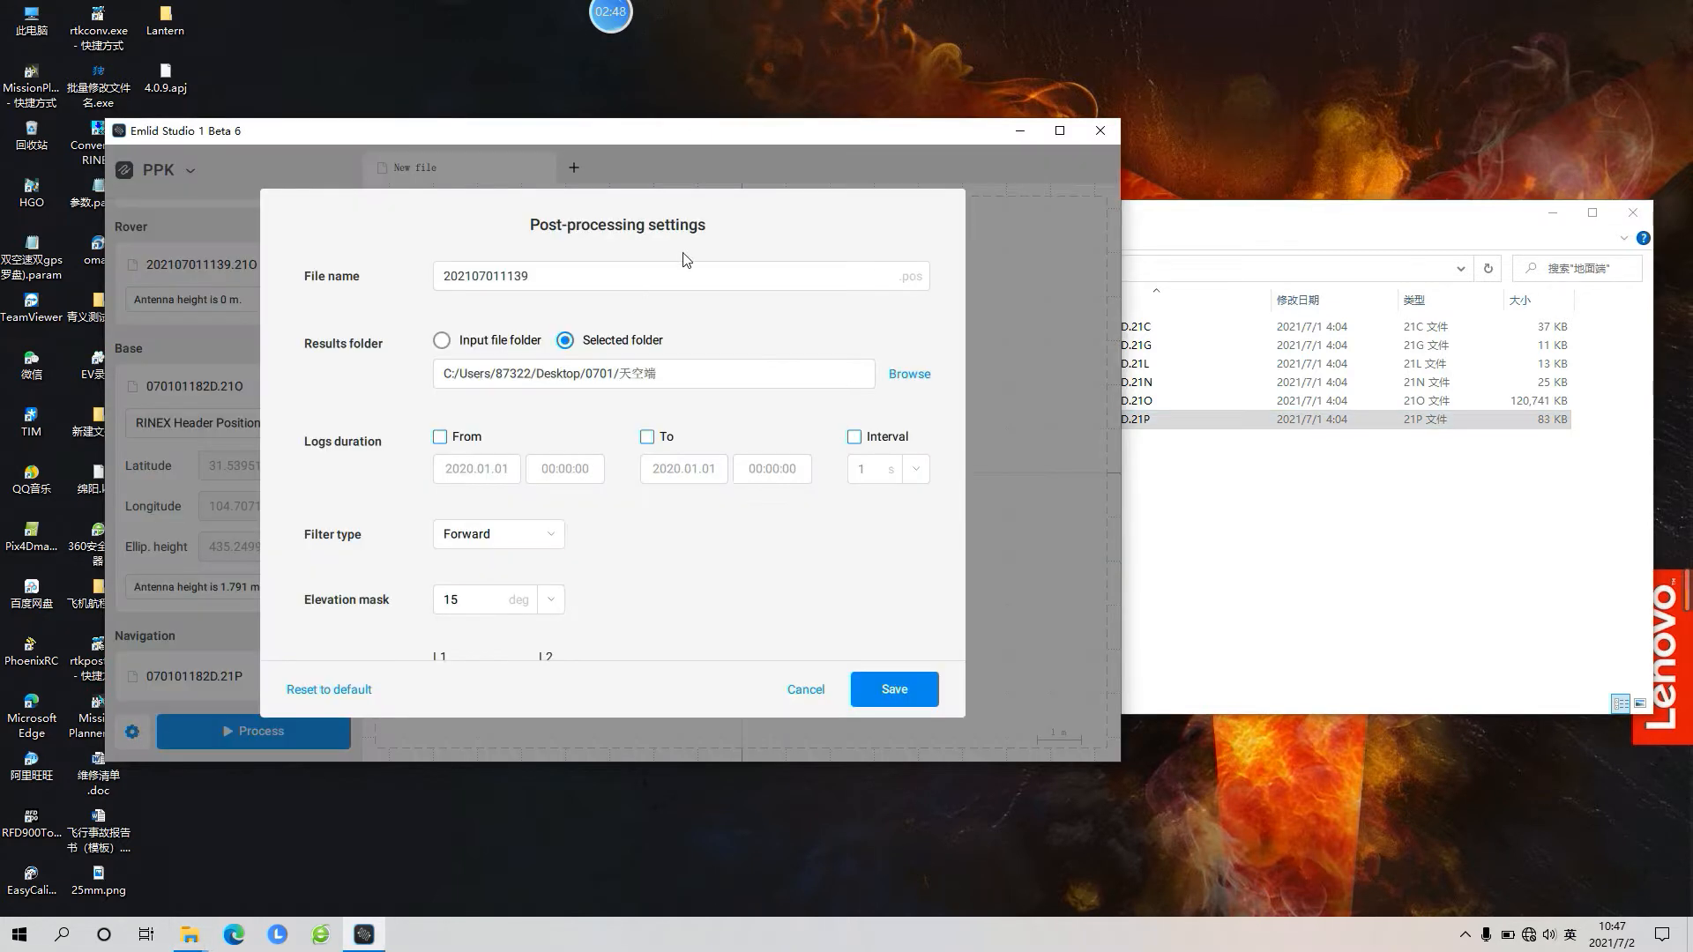
scroll(700, 211, "down", 1)
scroll(728, 238, "up", 2)
left_click_drag(589, 278, 444, 270)
left_click(443, 342)
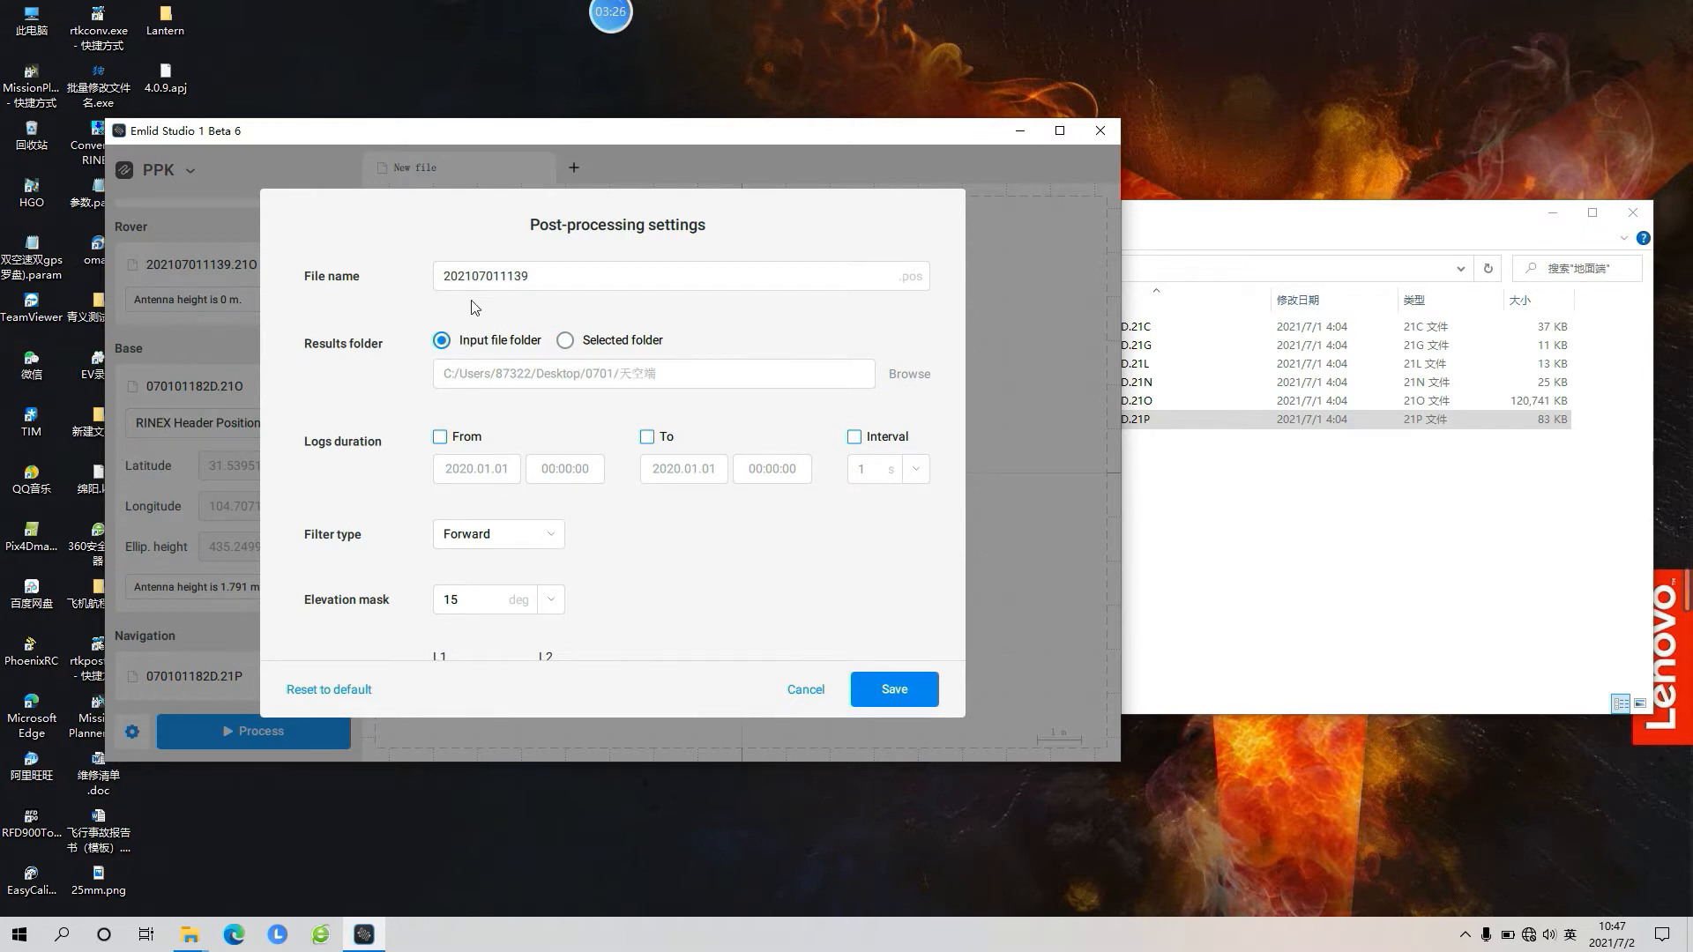
Switch the results folder option to Selected folder and open the folder browser, closing it without choosing another folder.
left_click(617, 341)
left_click(923, 378)
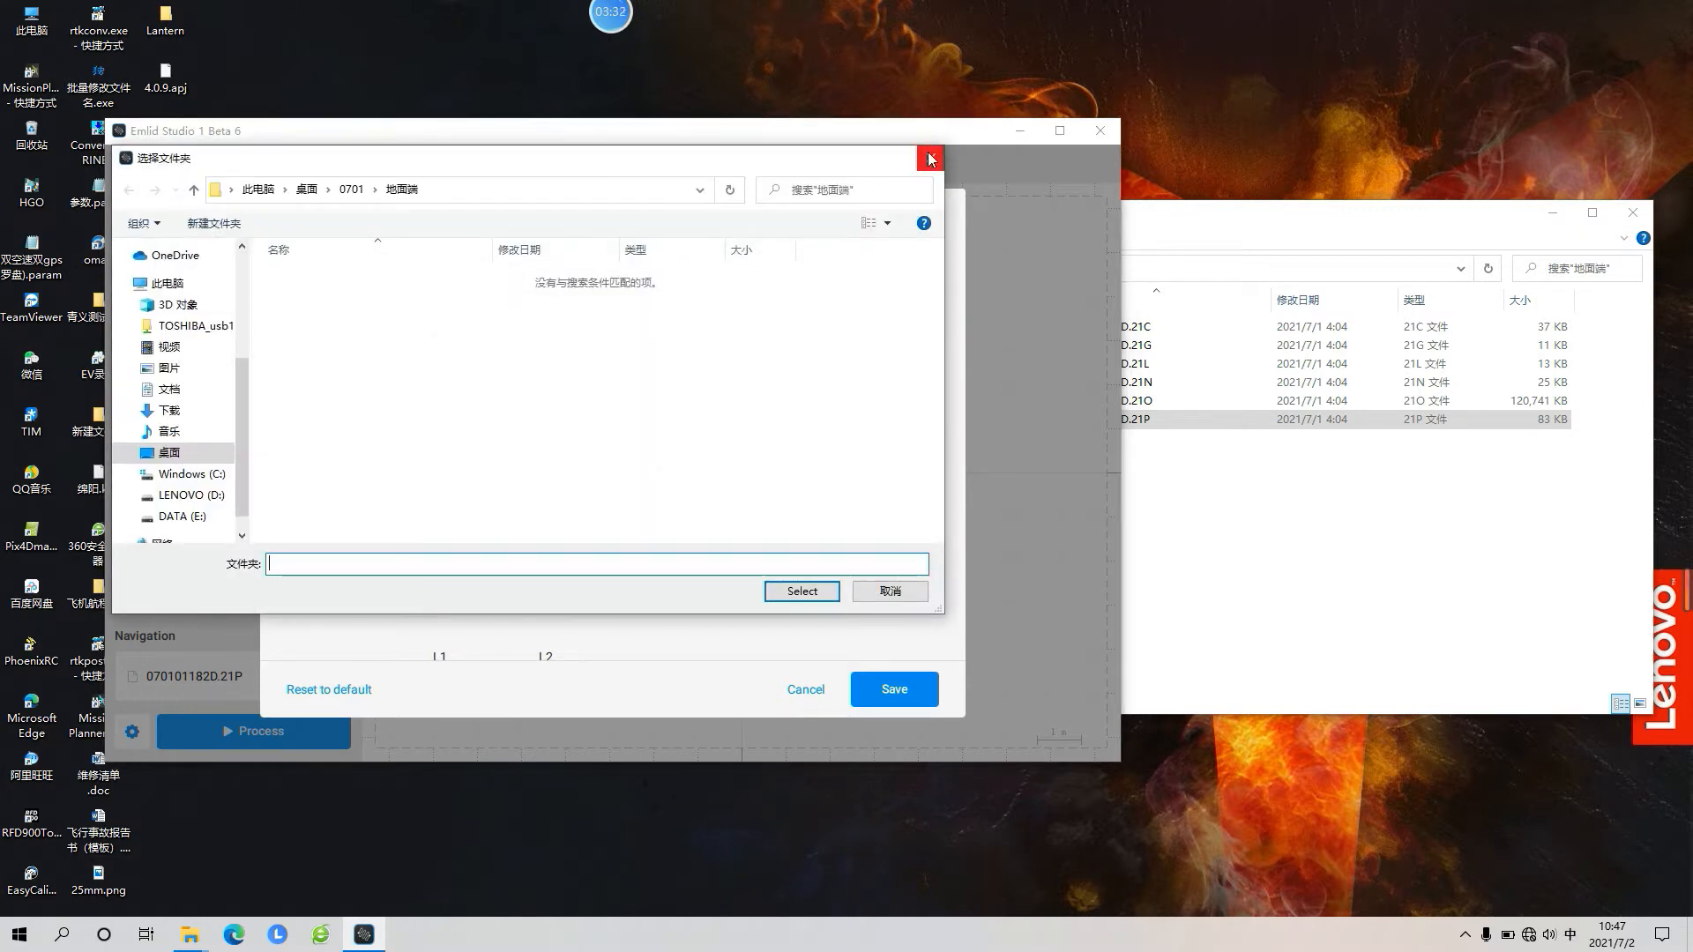
left_click(931, 158)
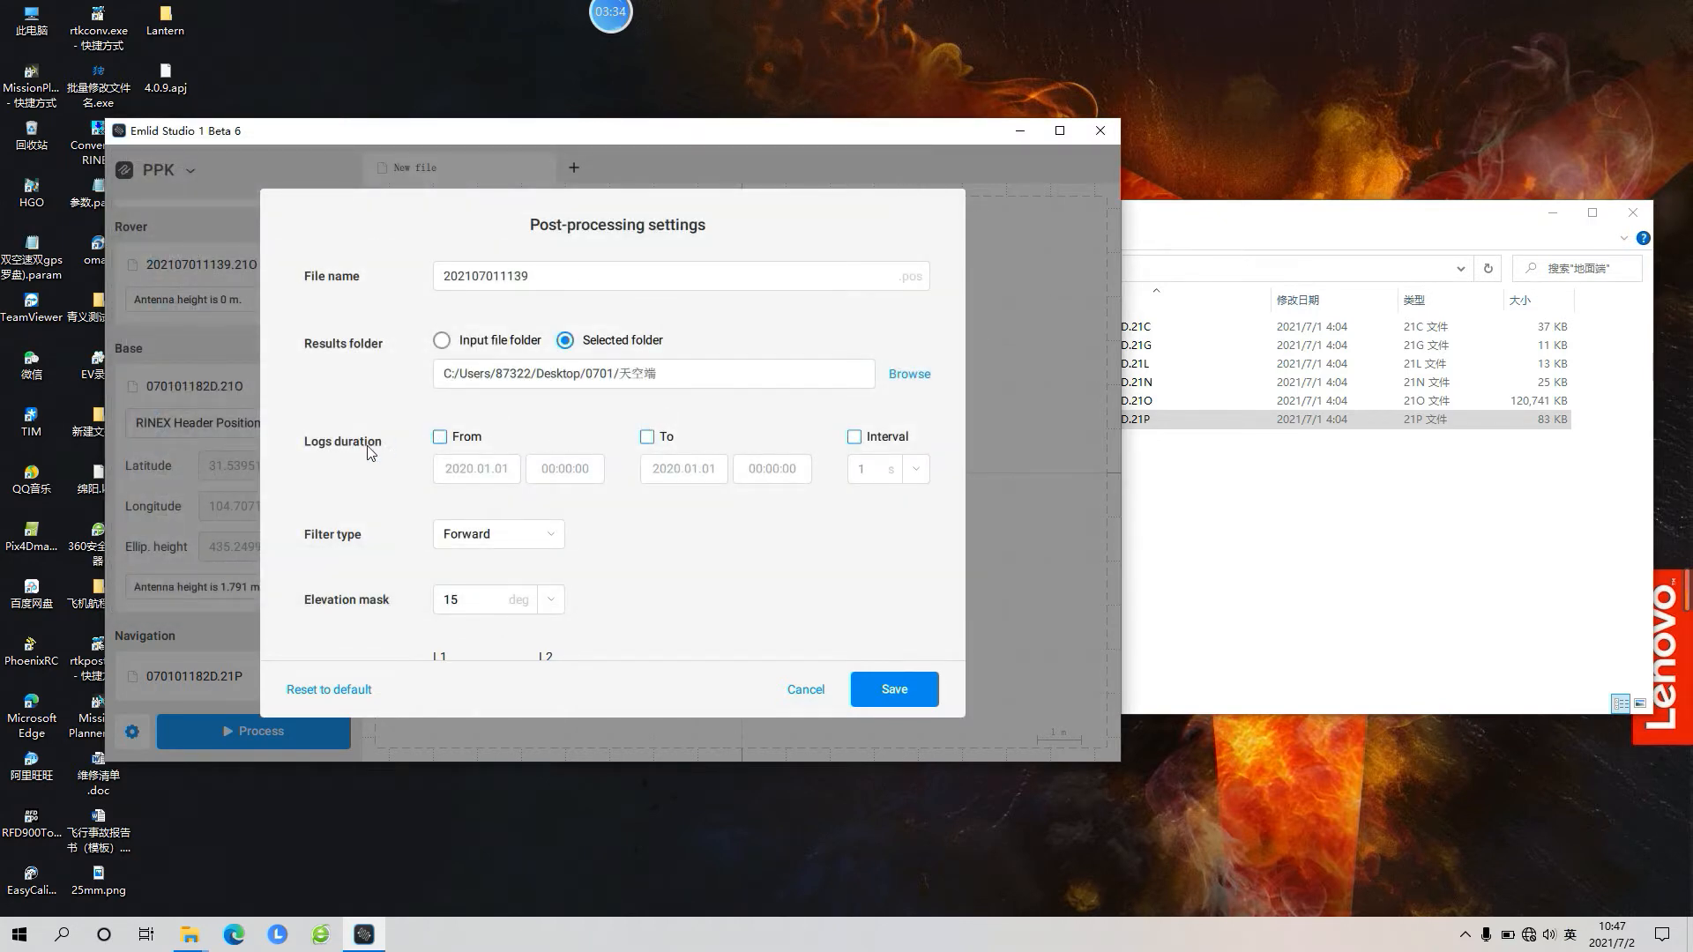
Try enabling the From and To limits of the logs duration and switch both off again.
left_click(474, 439)
left_click(647, 436)
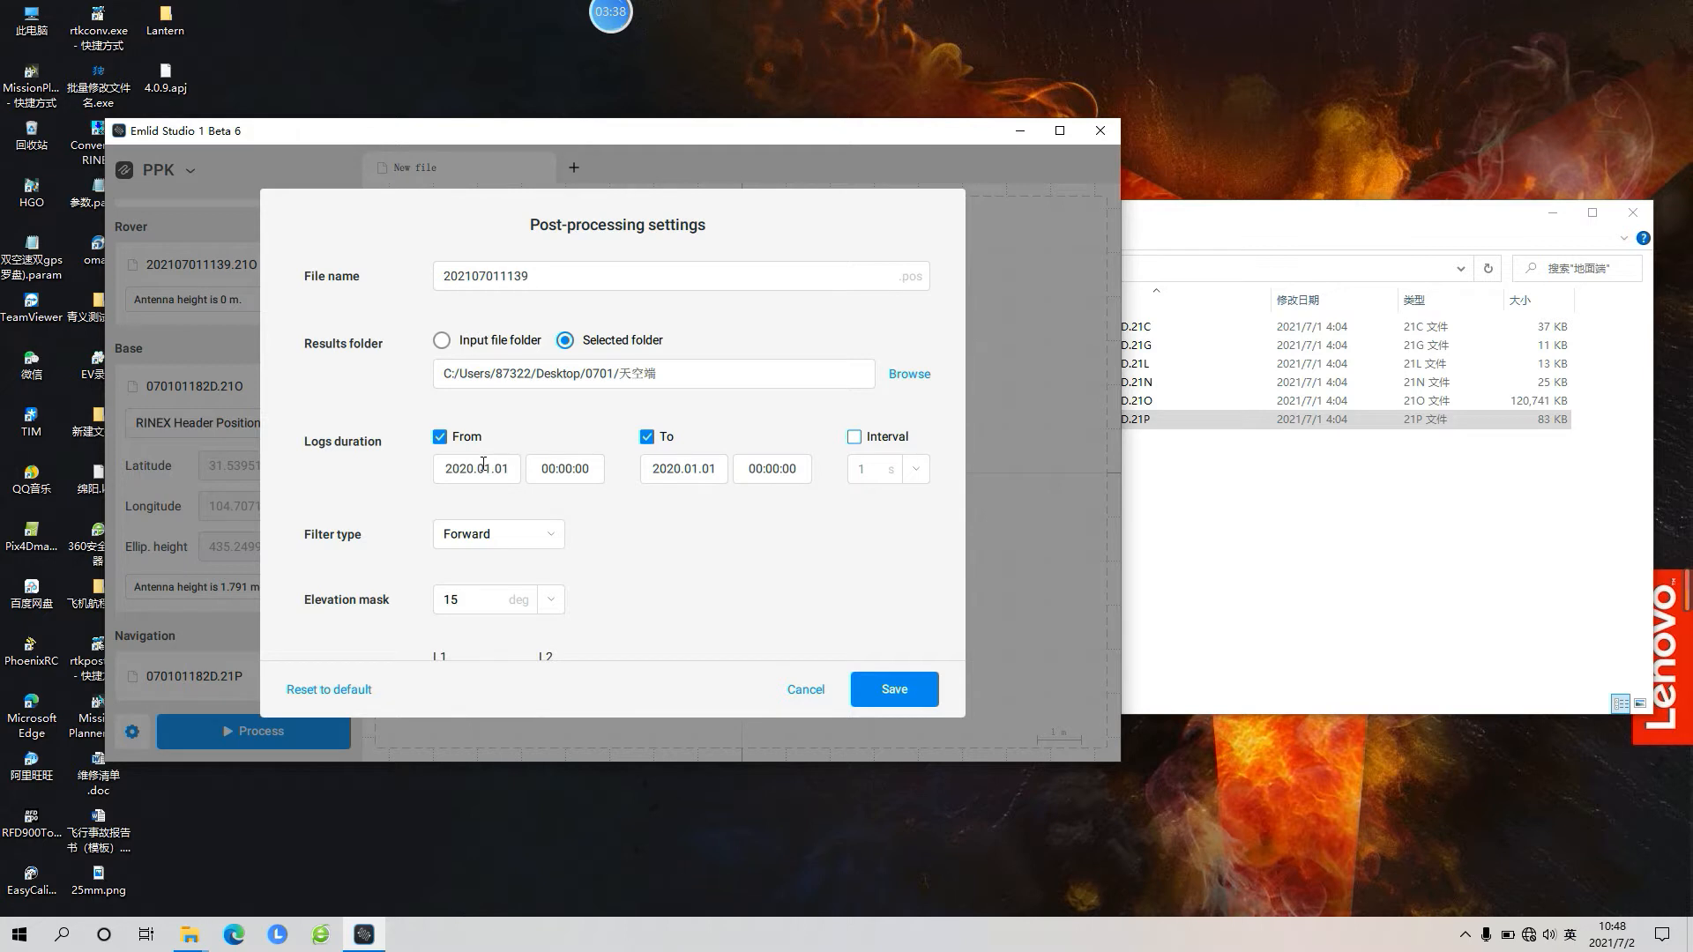
key("shift")
left_click(439, 436)
left_click(647, 437)
Review the available filter types and select Forward as the filter type.
scroll(649, 444, "down", 3)
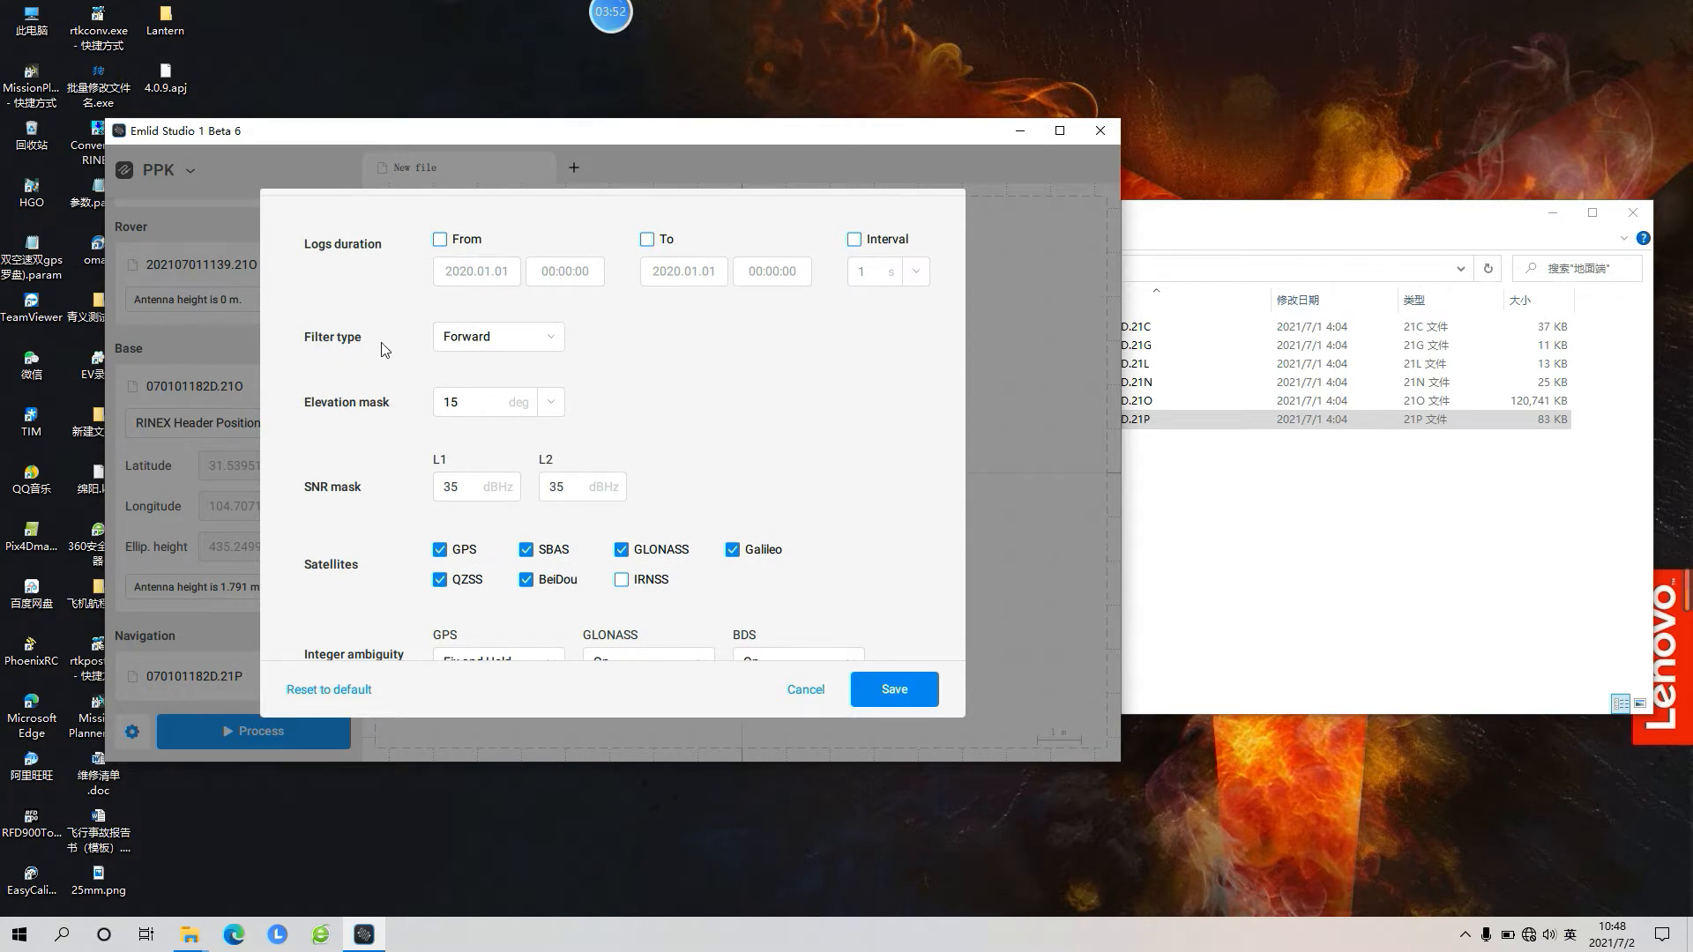
left_click(553, 344)
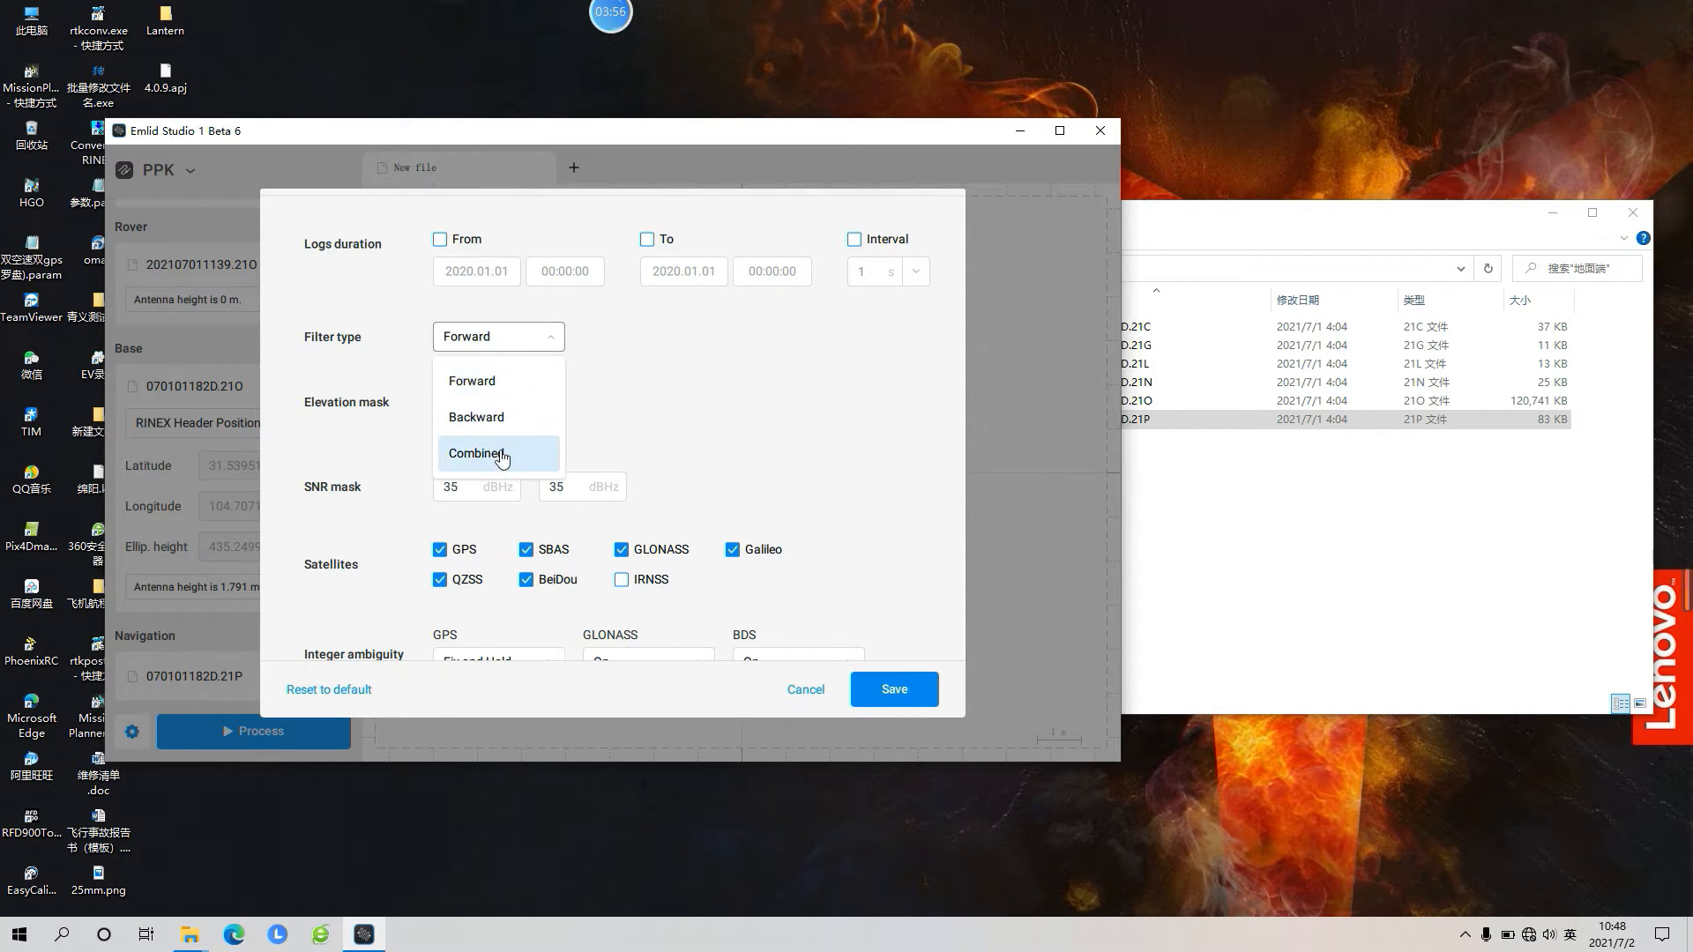
left_click(626, 429)
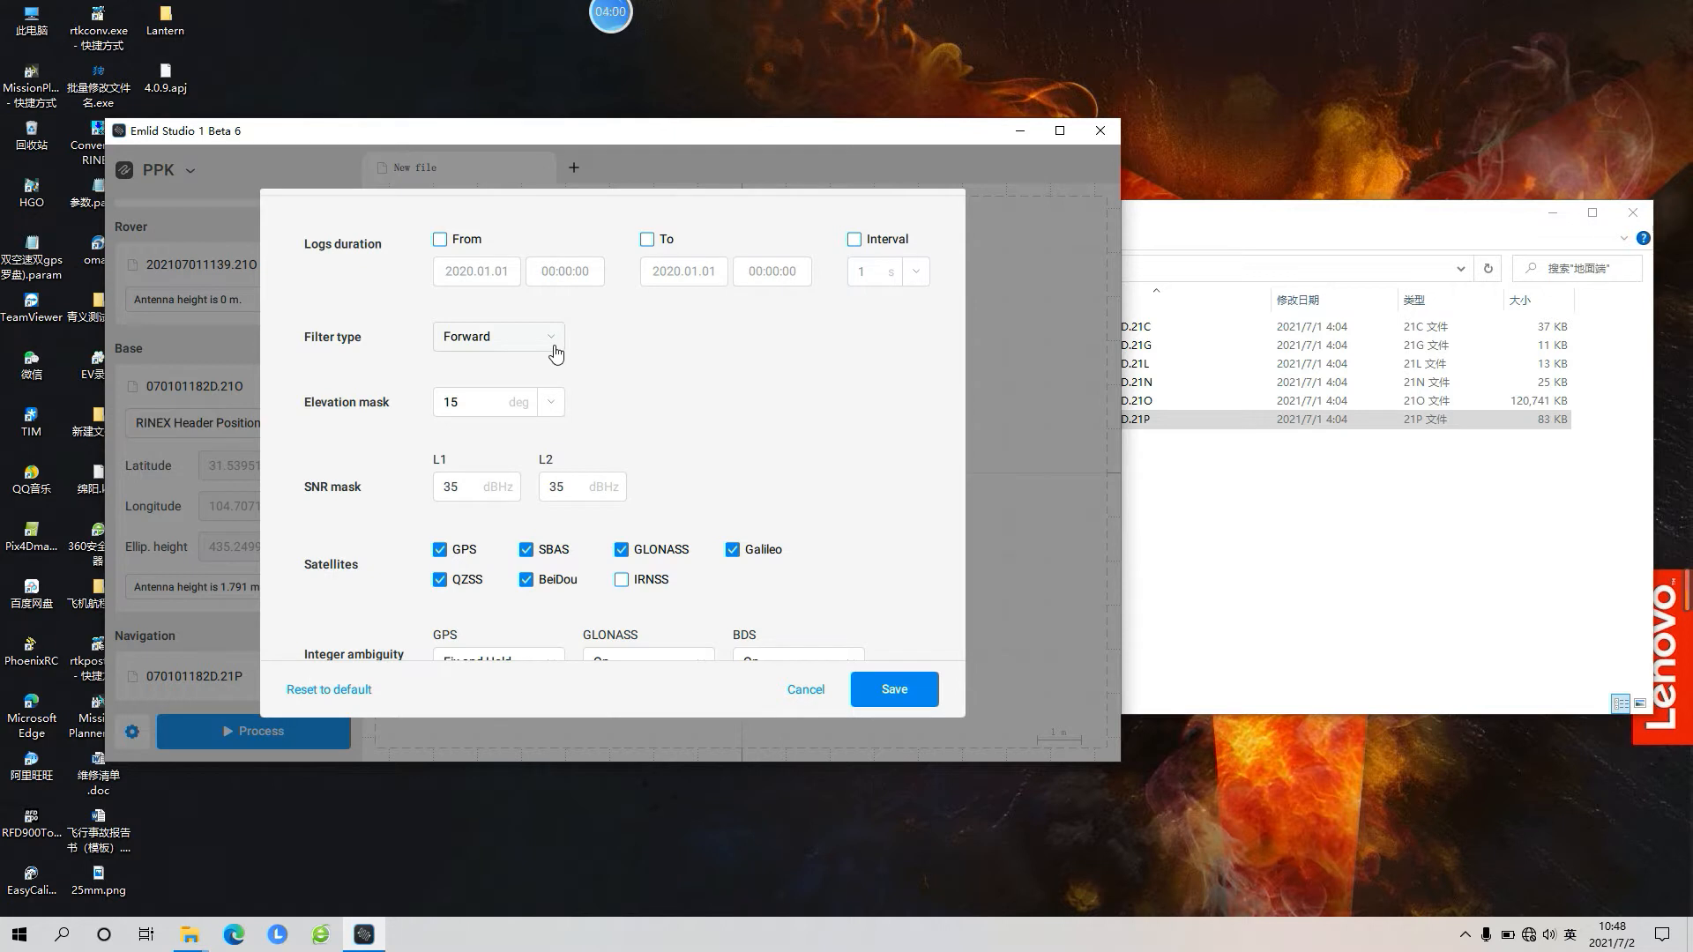
left_click(555, 352)
left_click(504, 383)
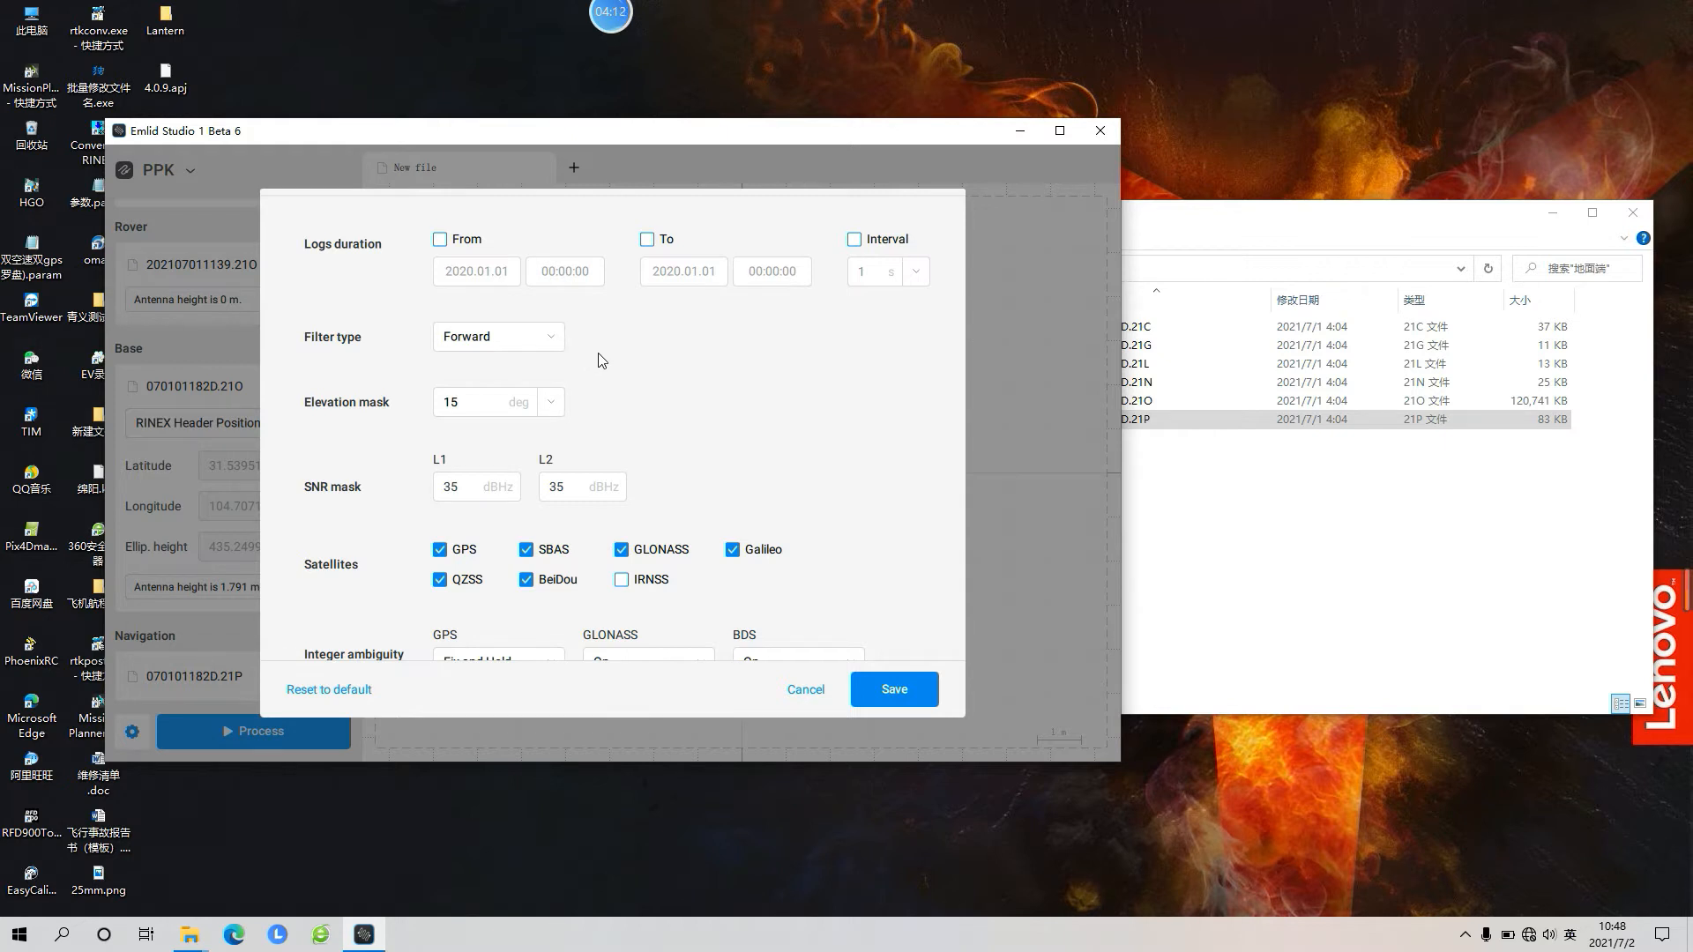
Examine the elevation mask, SNR mask, satellite systems and integer ambiguity resolution settings.
scroll(587, 357, "down", 2)
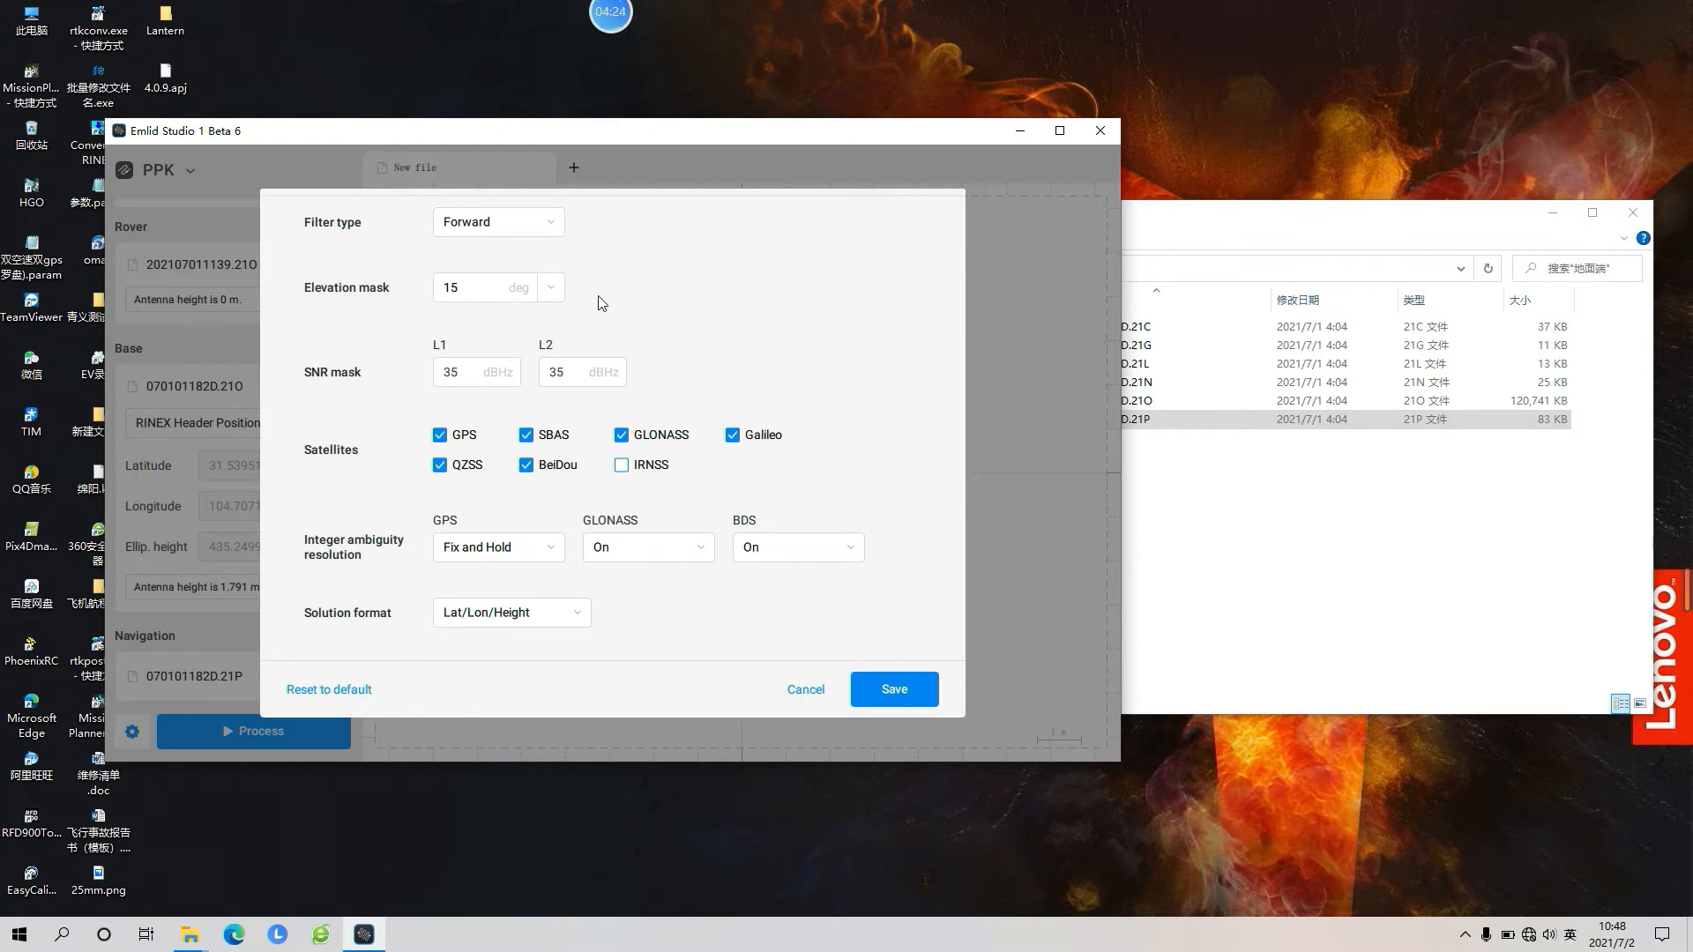
left_click(487, 291)
scroll(457, 411, "down", 3)
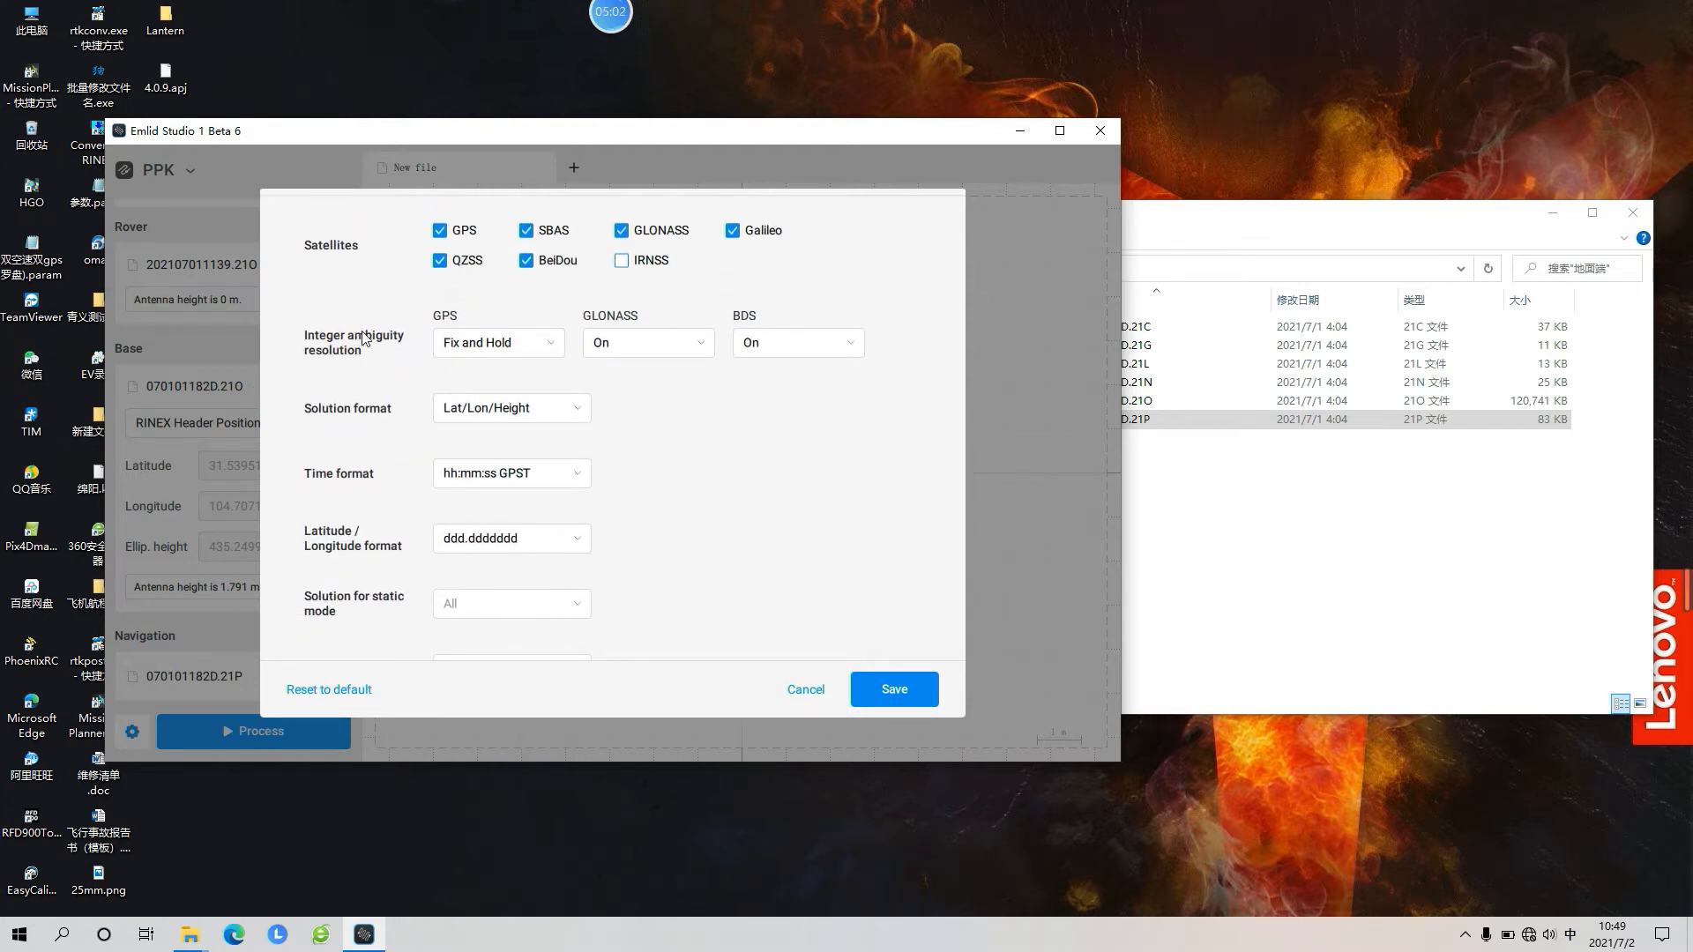
scroll(363, 337, "up", 2)
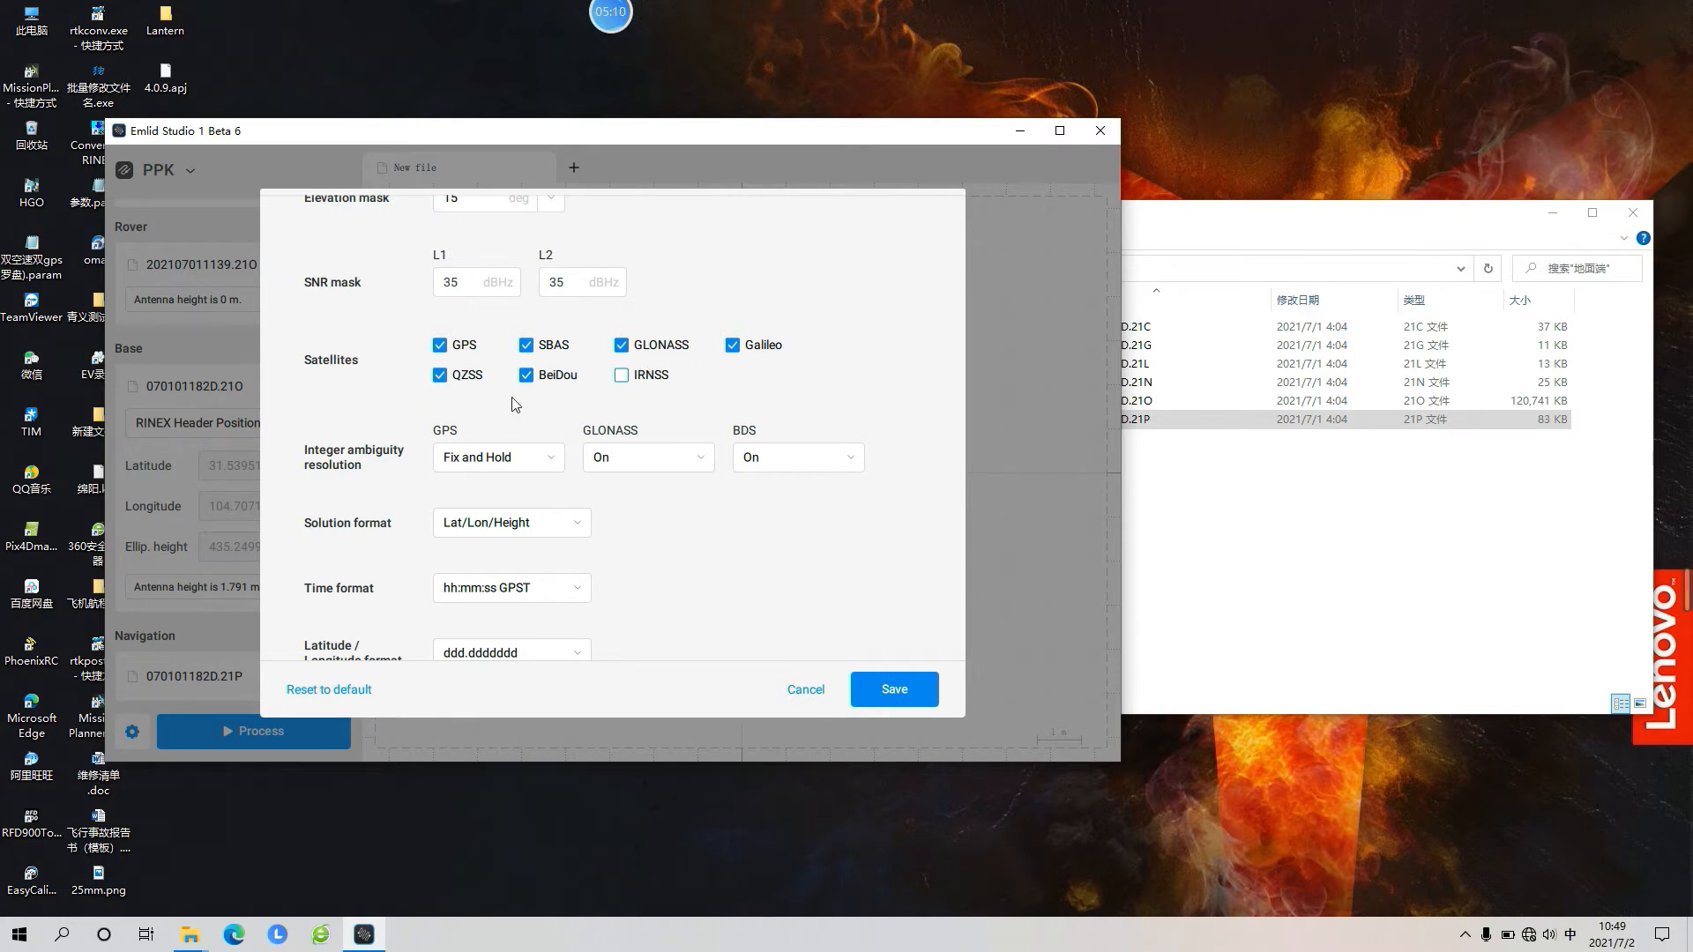
scroll(516, 405, "down", 2)
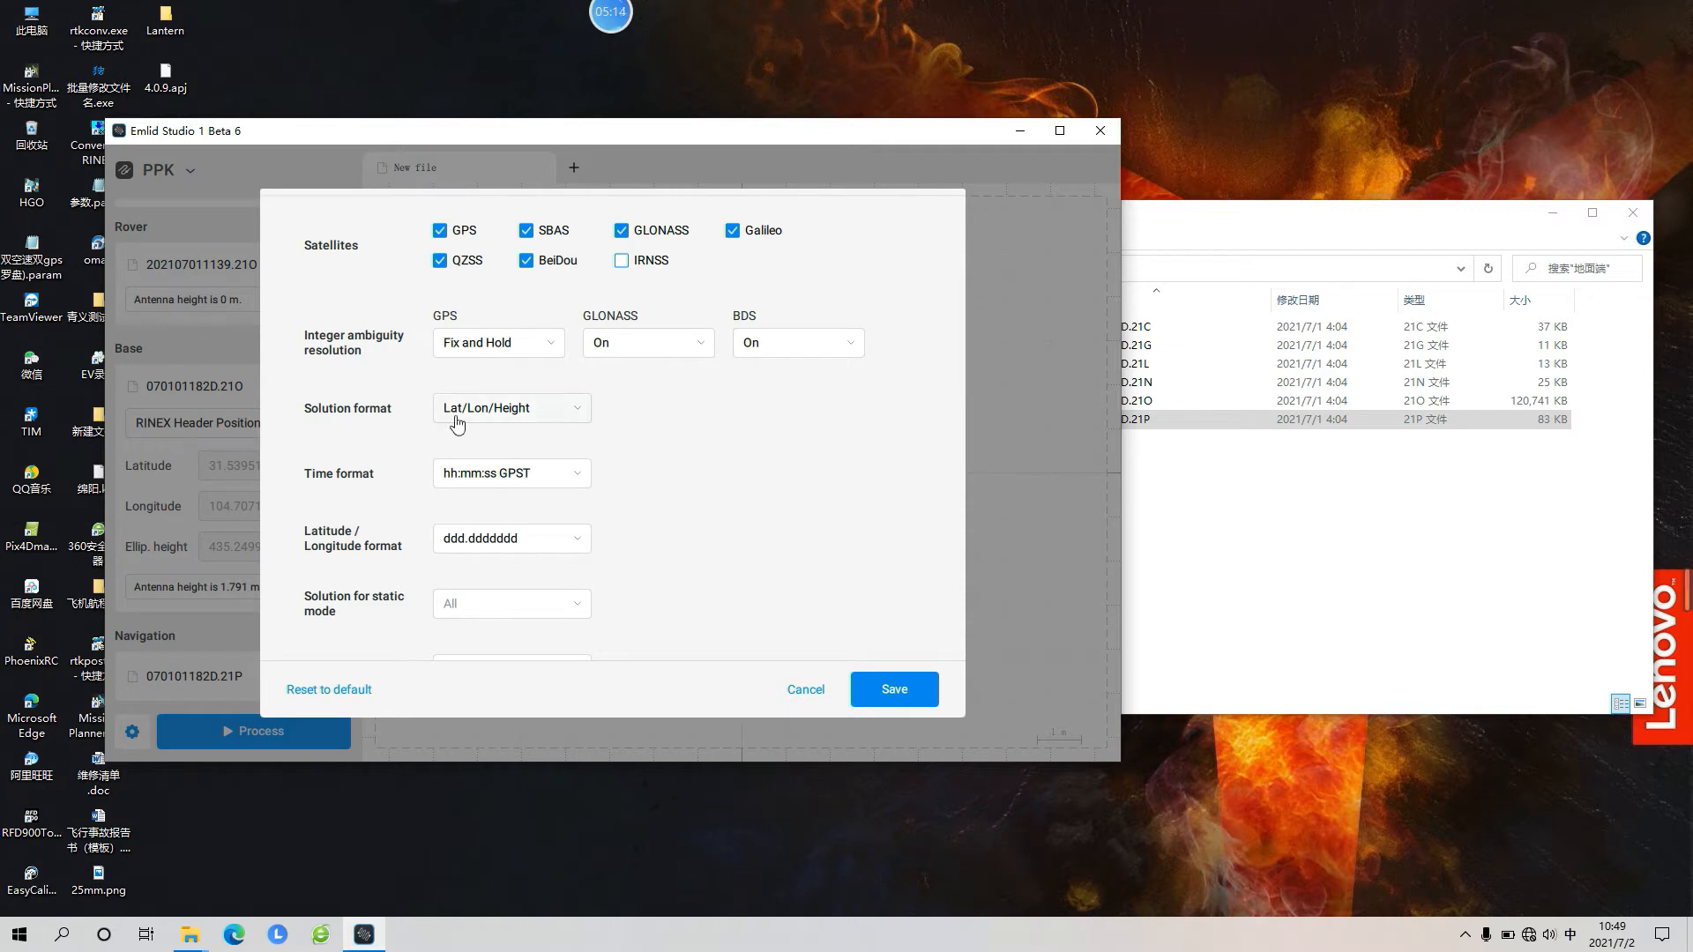
Review the available solution, time and latitude/longitude format options without changing any of them.
left_click(519, 411)
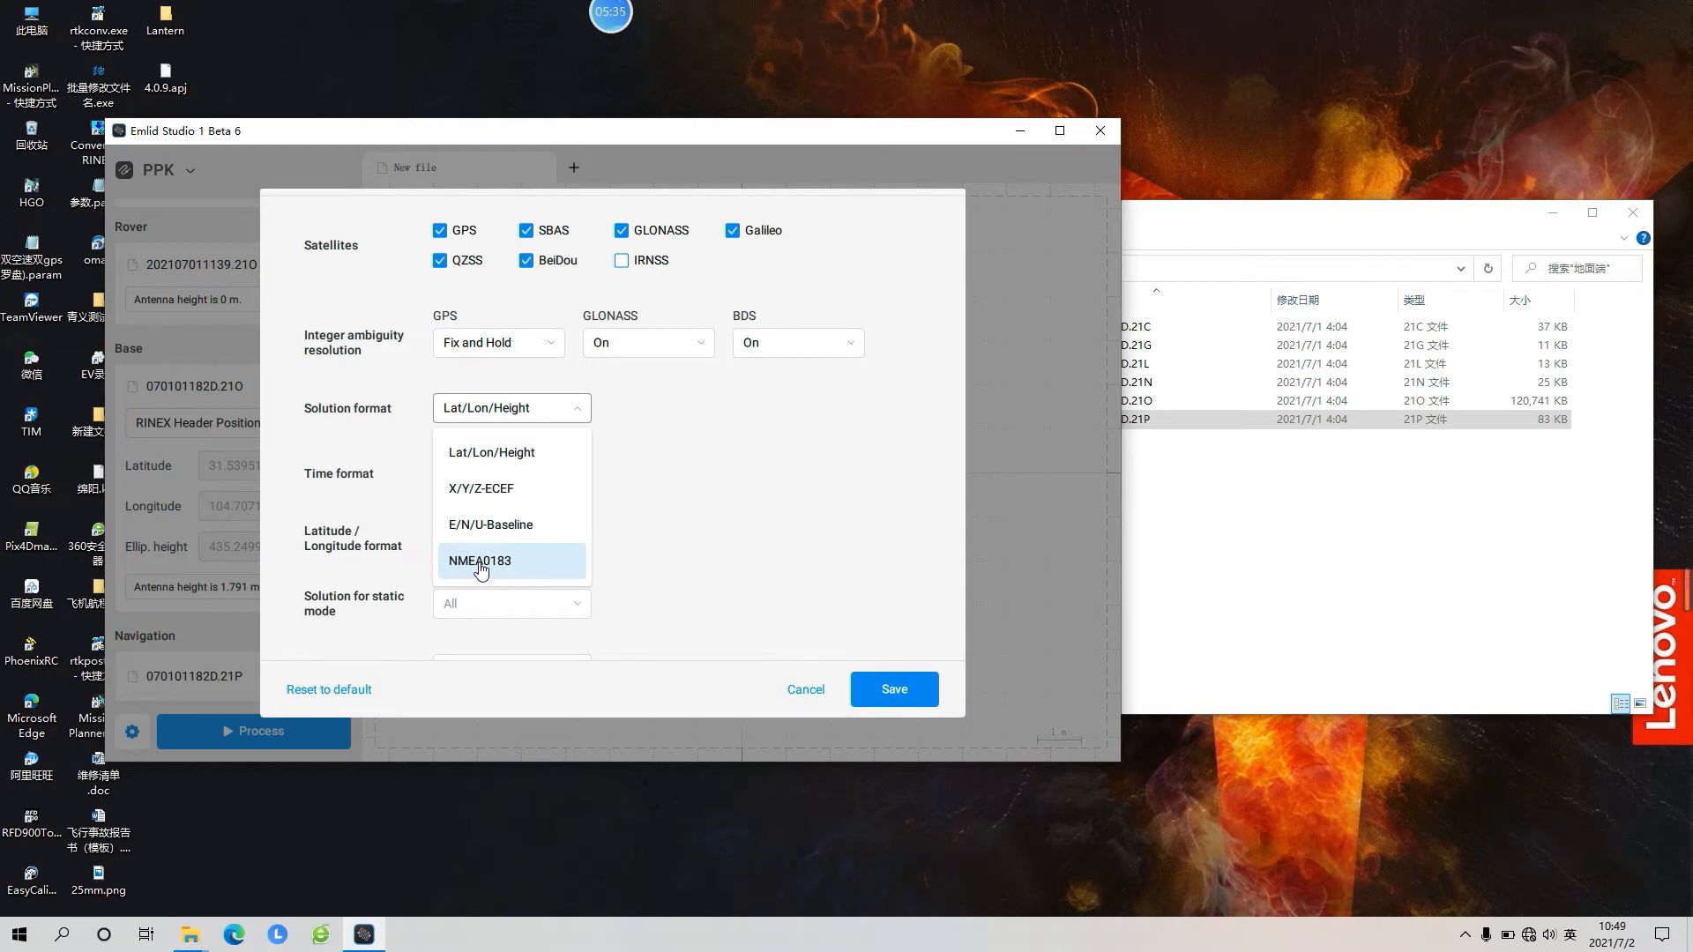
left_click(668, 517)
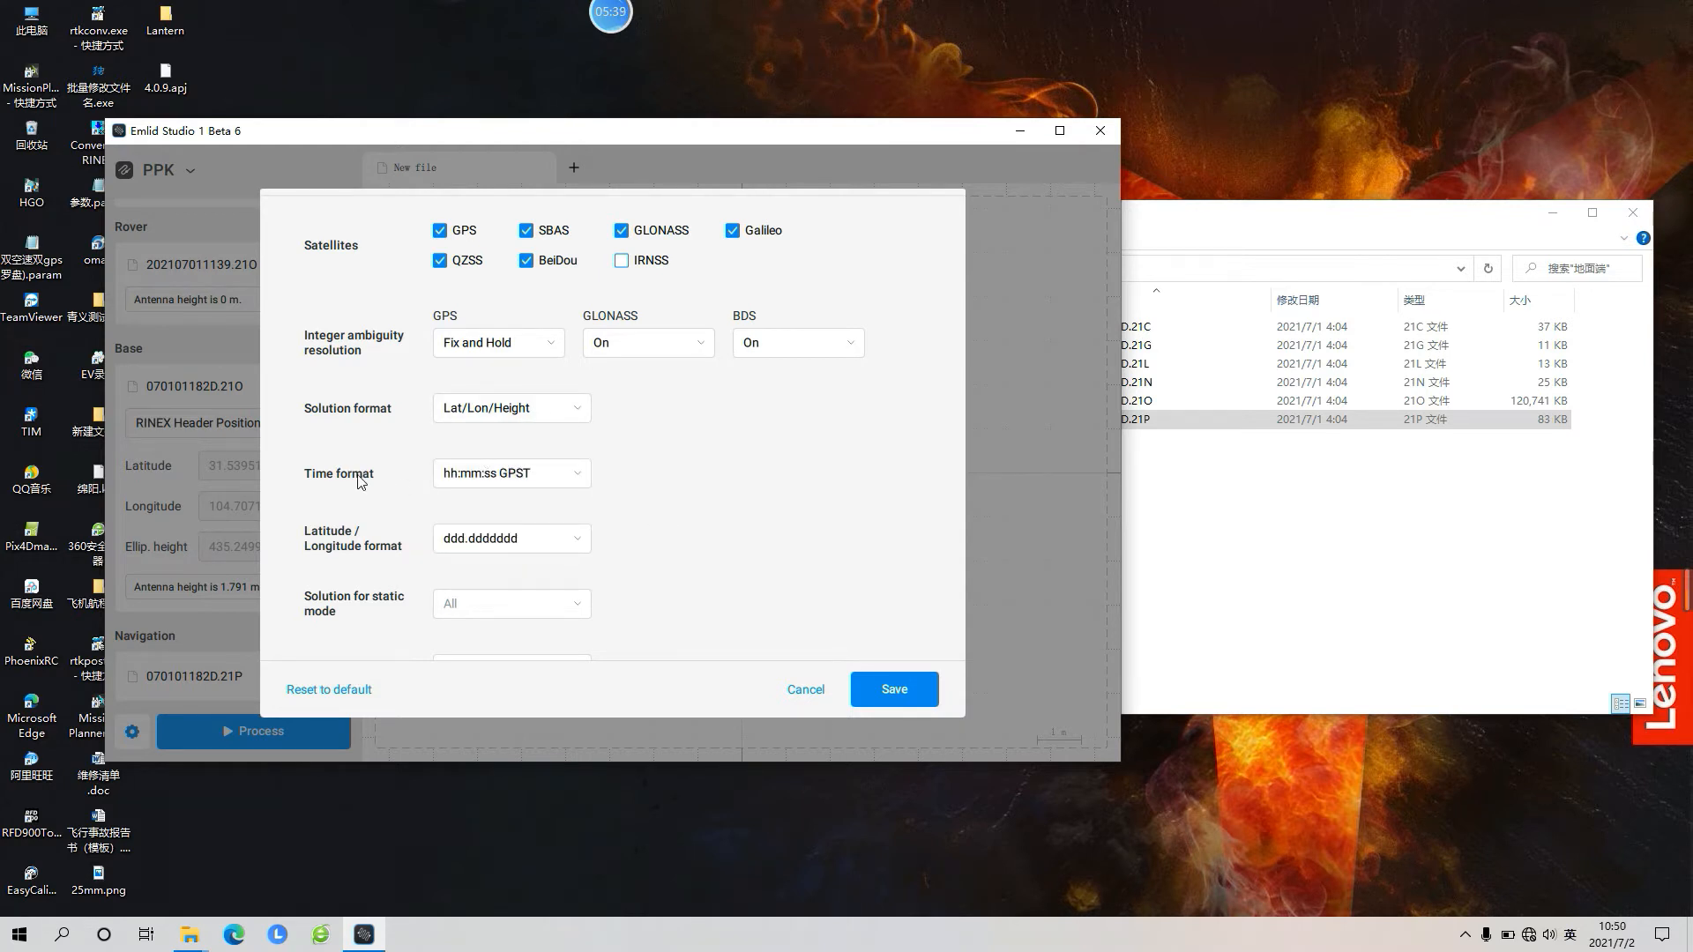
left_click(527, 486)
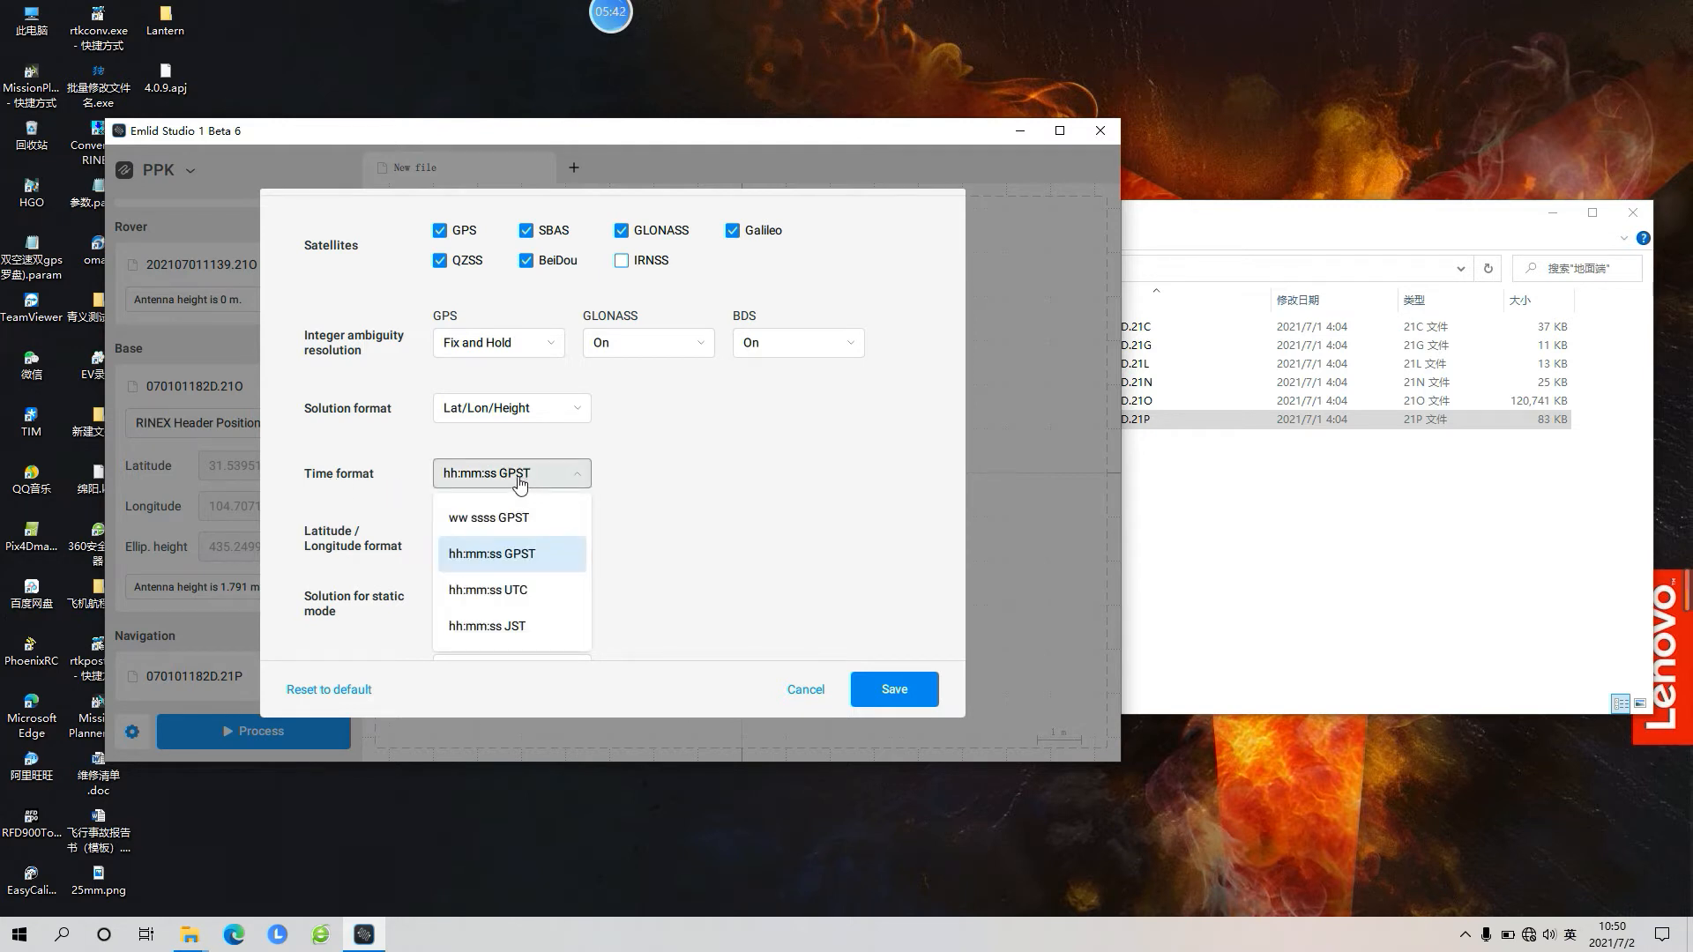
left_click(637, 485)
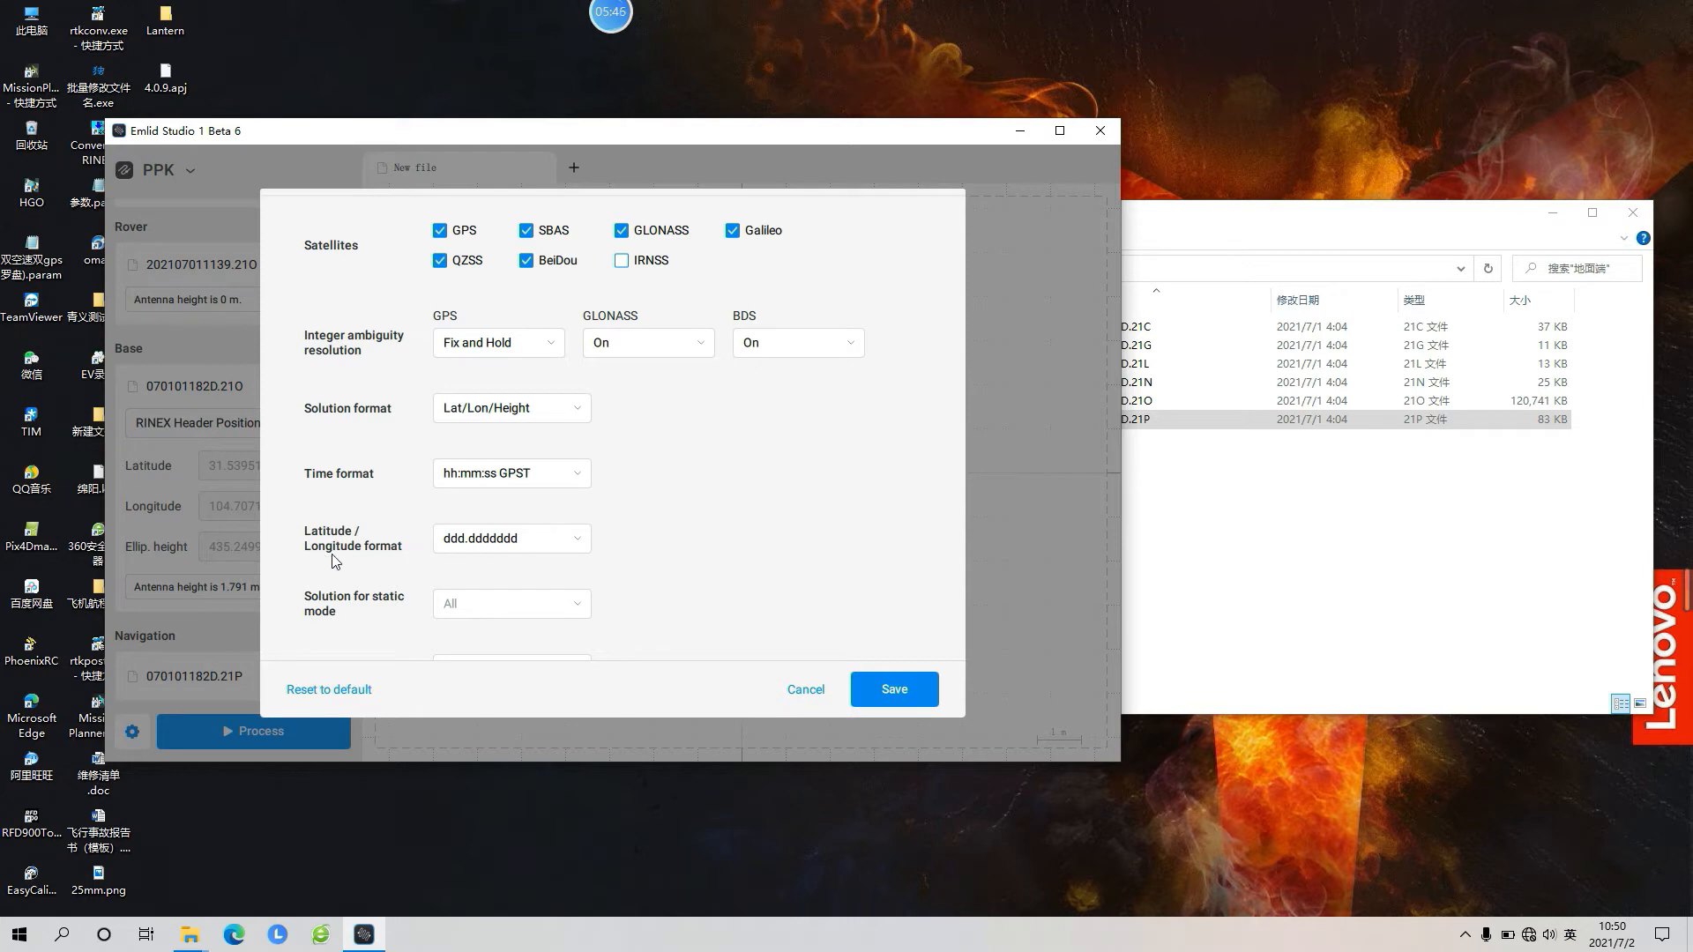
left_click(572, 542)
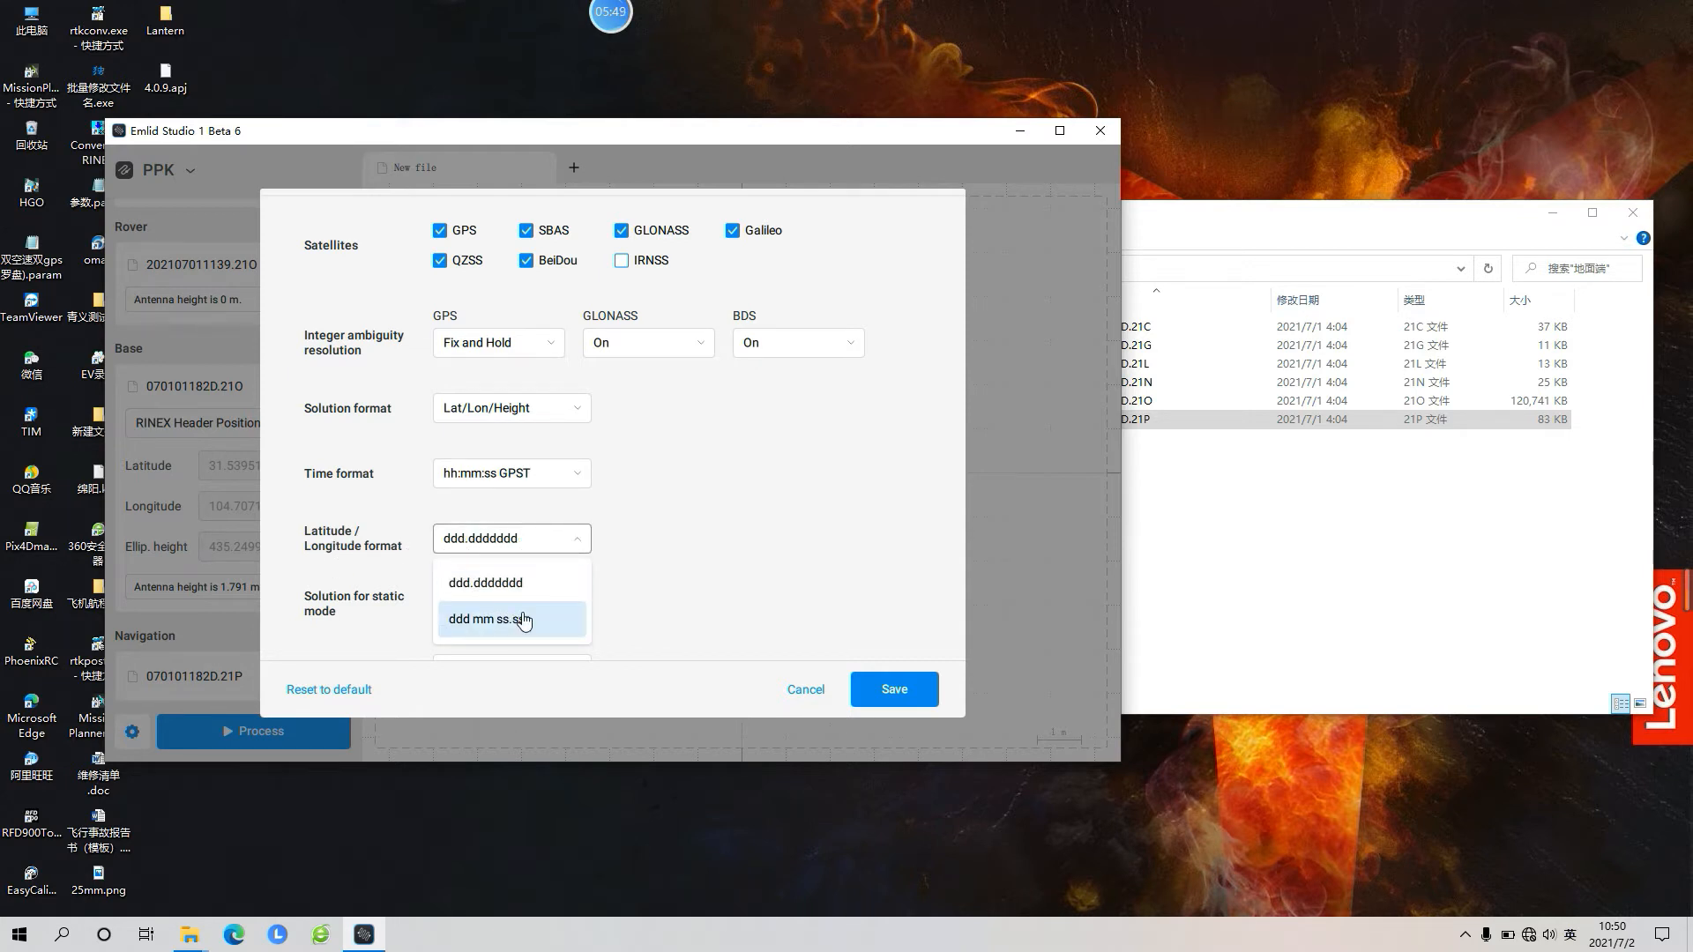
left_click(769, 517)
Save the post-processing settings, run the PPK processing and dismiss its completion status.
scroll(759, 521, "down", 2)
scroll(662, 573, "up", 1)
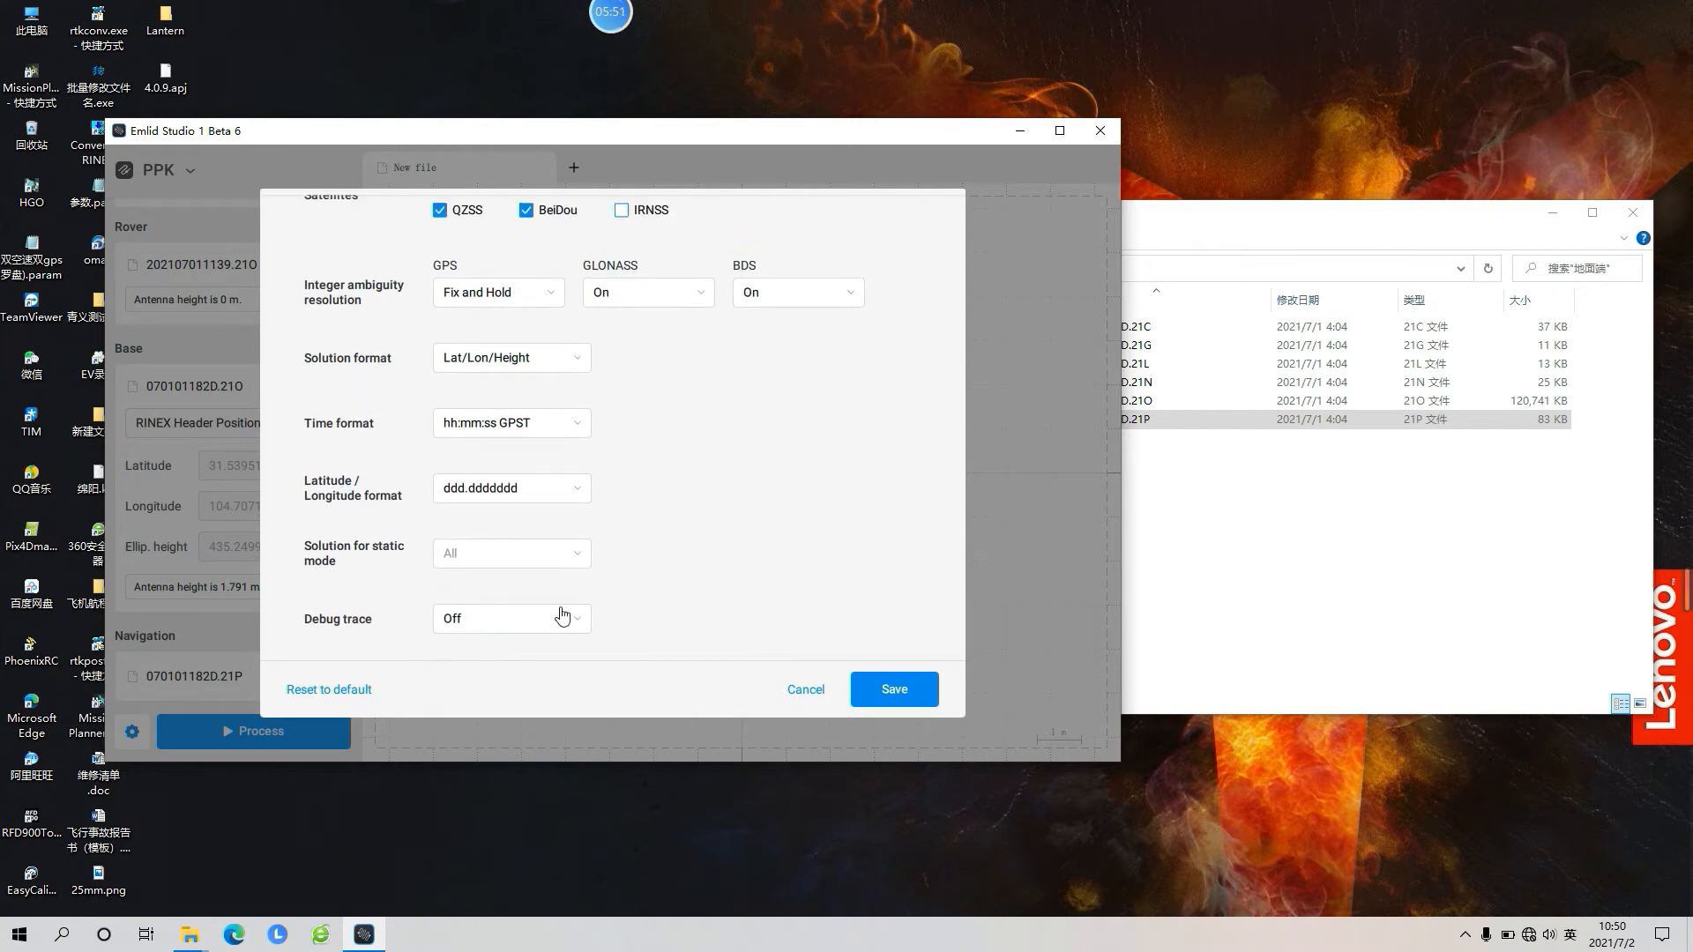
left_click(893, 690)
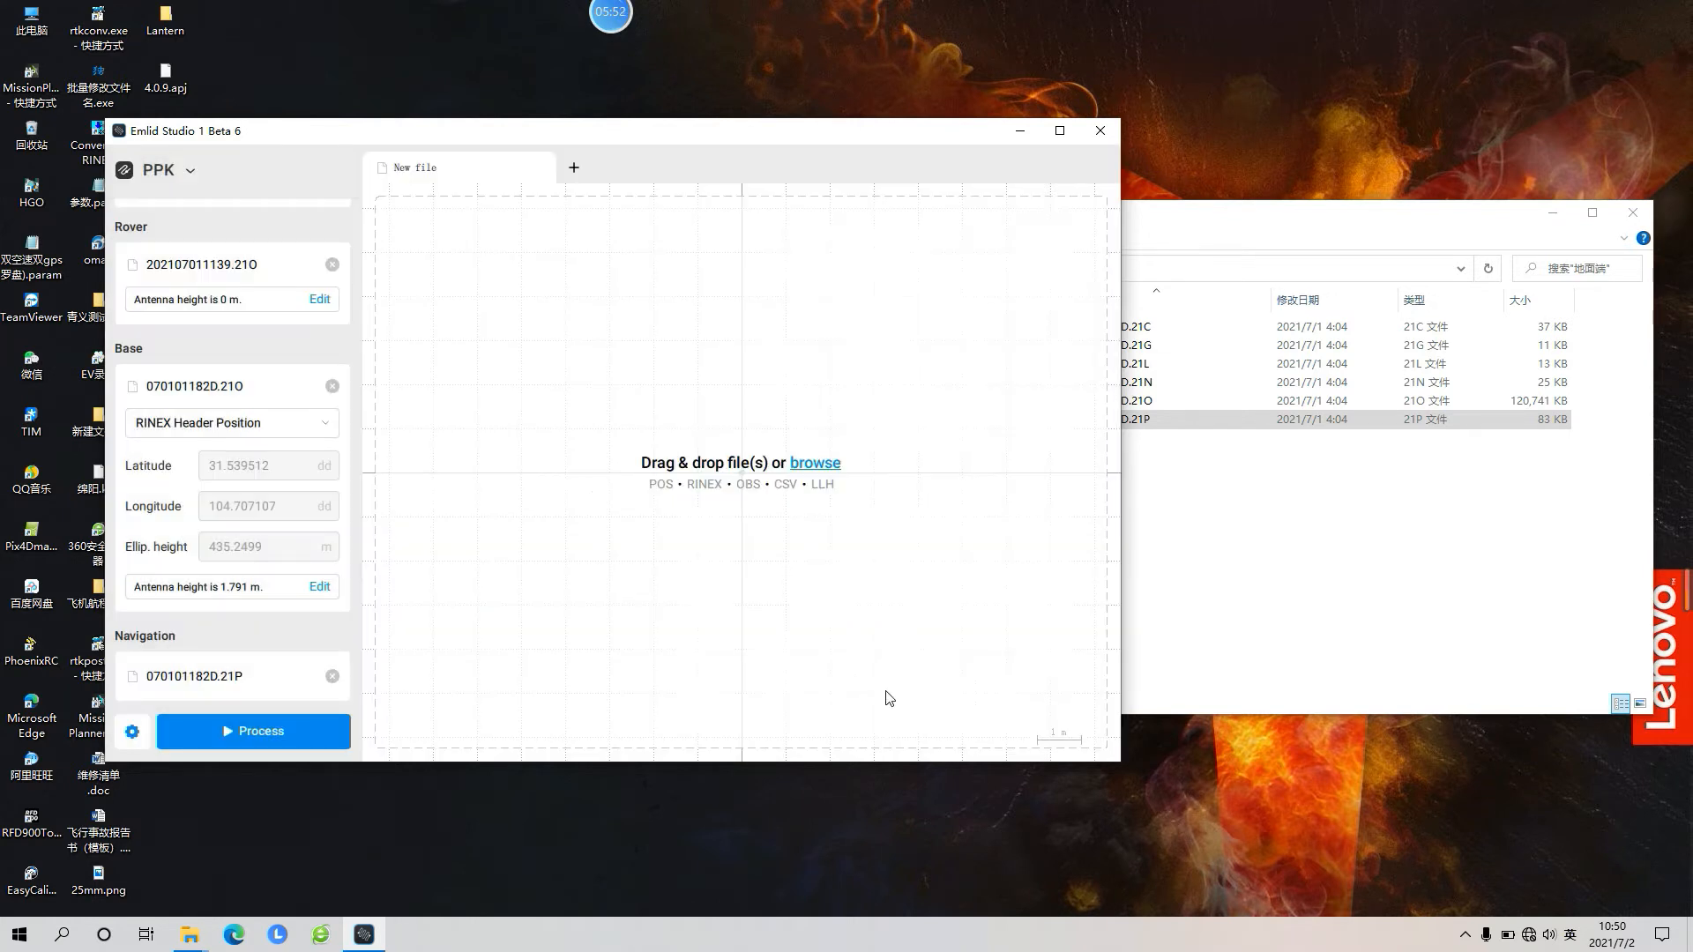
left_click(272, 734)
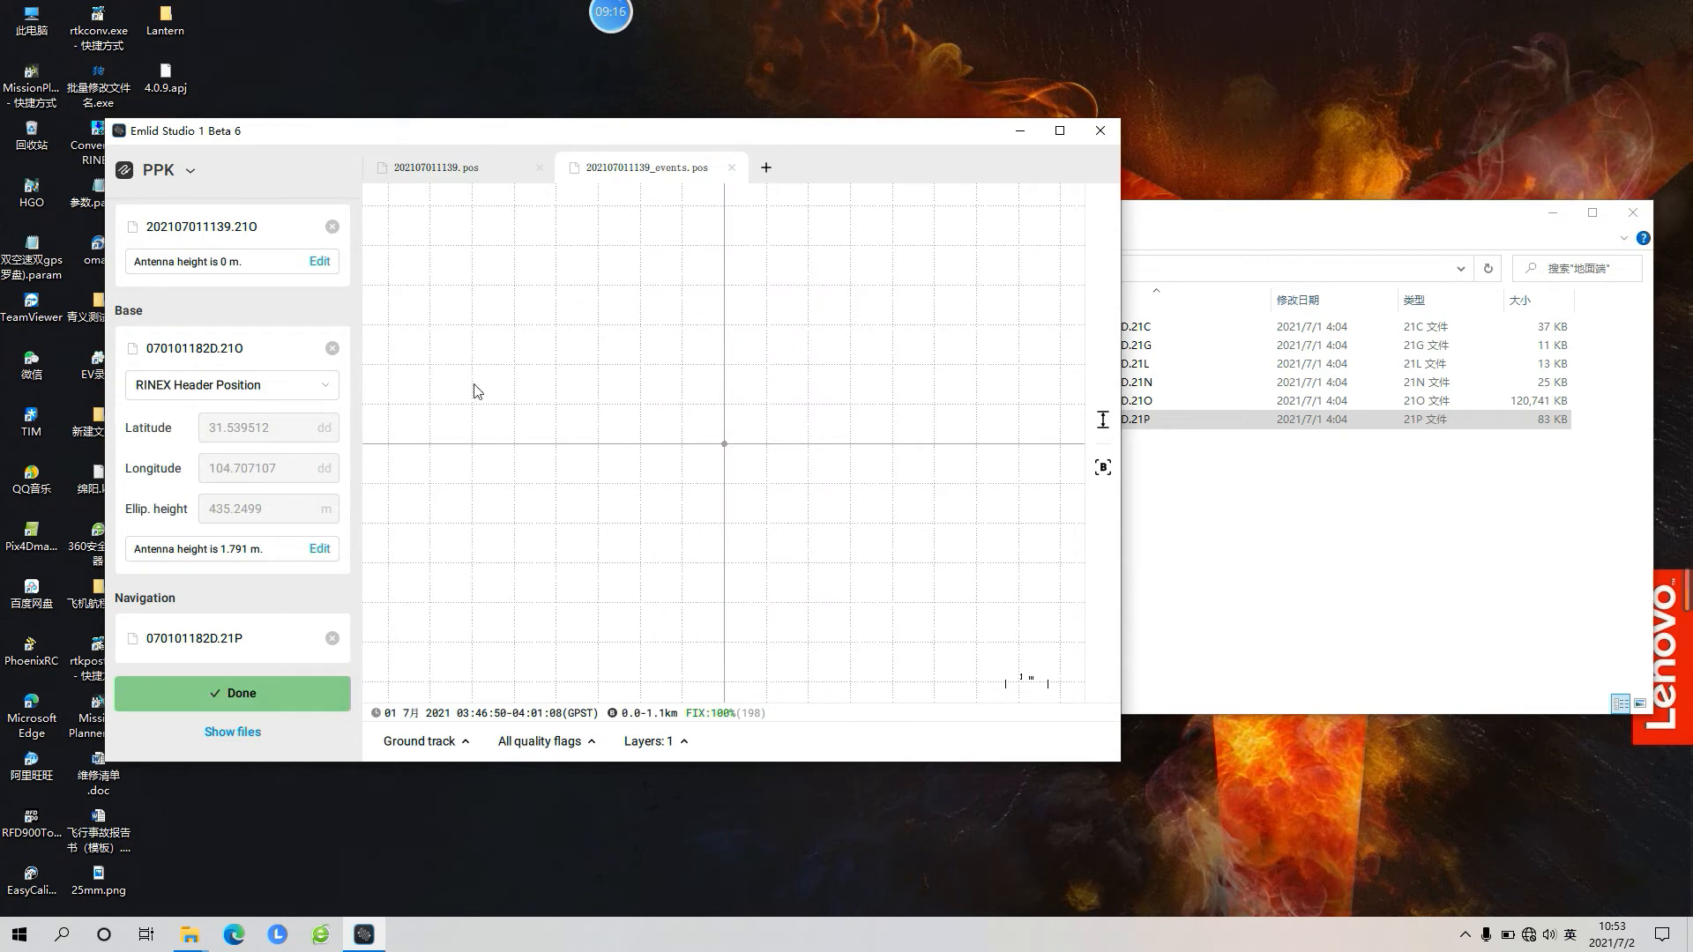
left_click(249, 704)
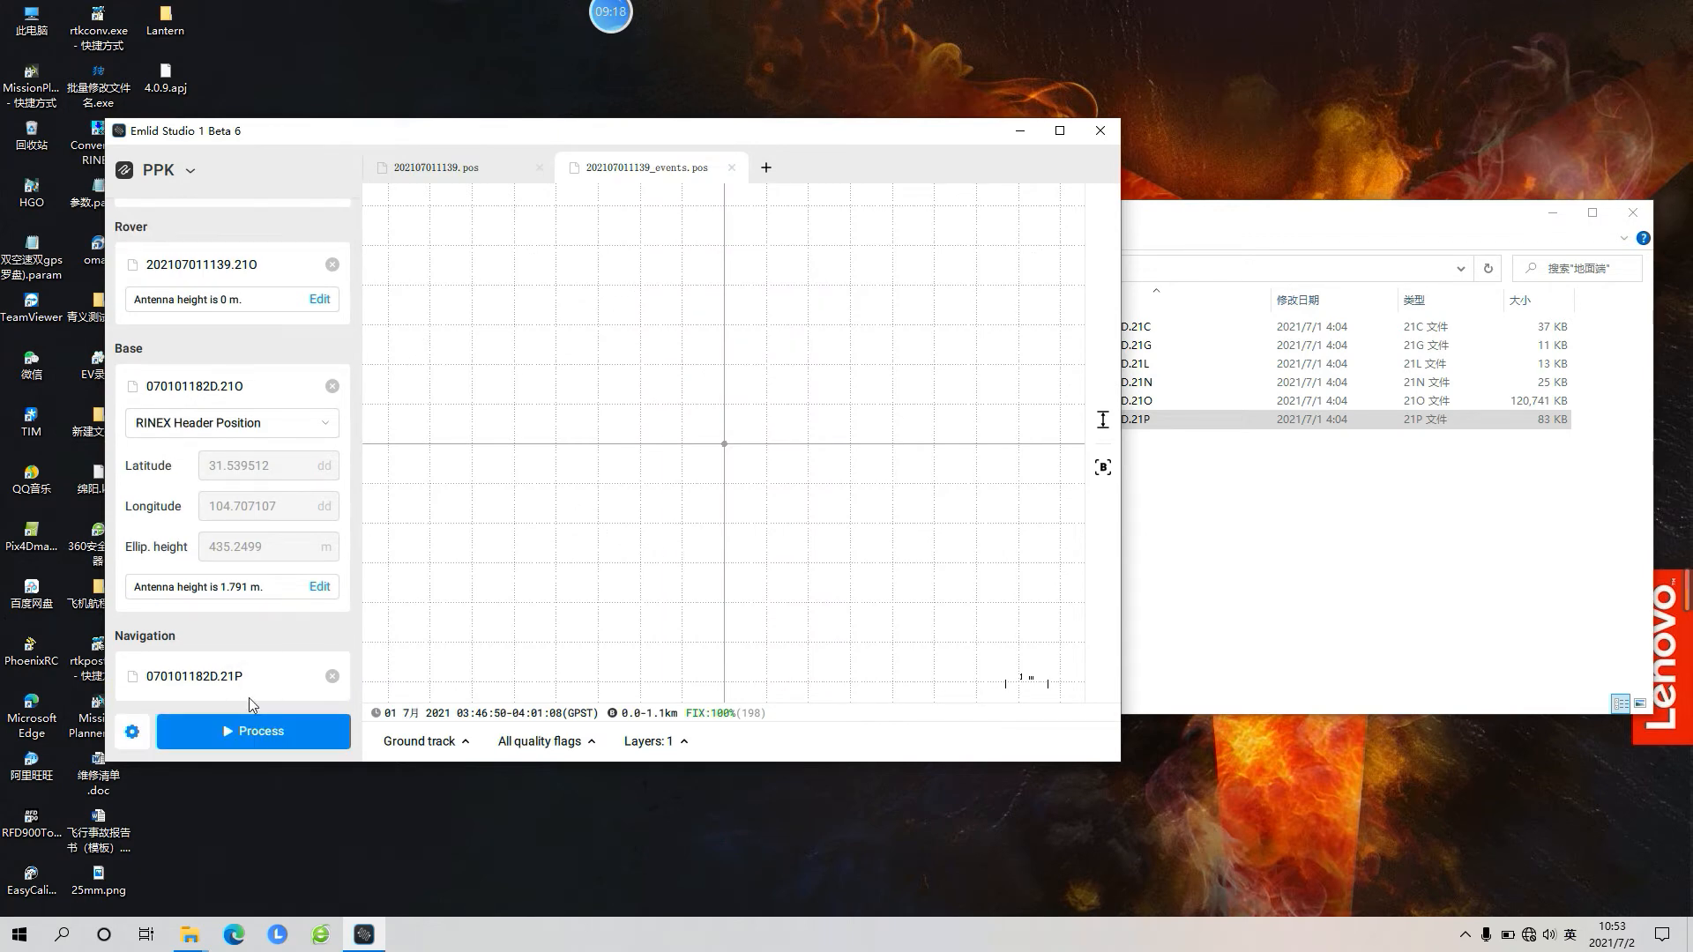
left_click(499, 177)
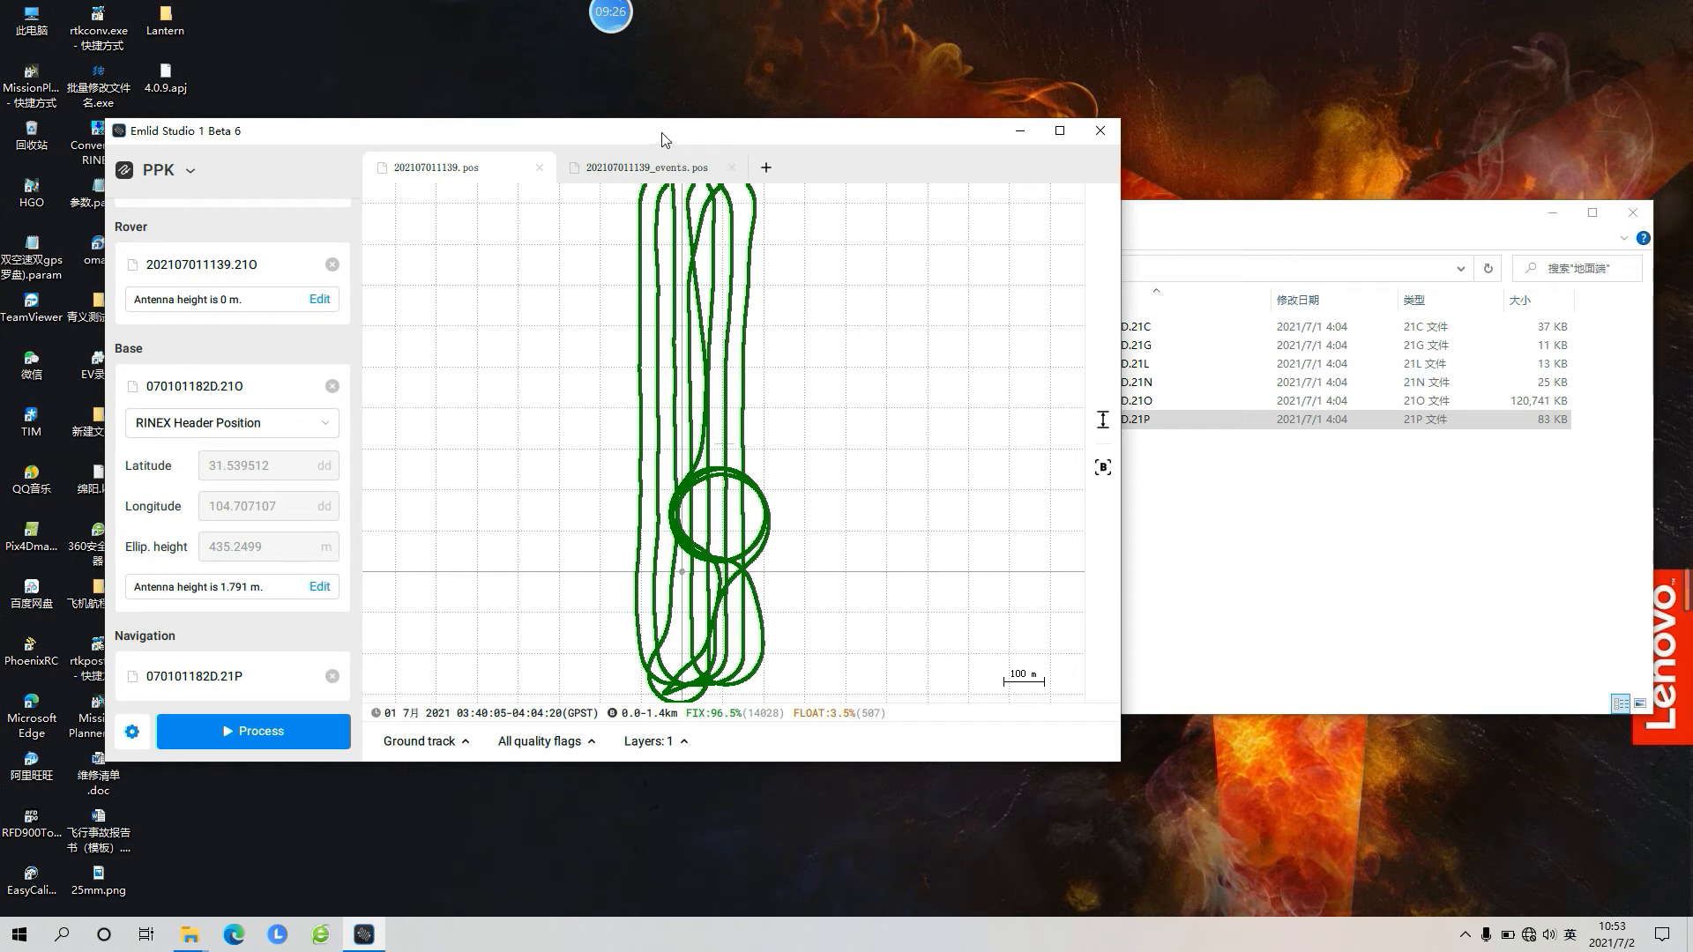
left_click(662, 167)
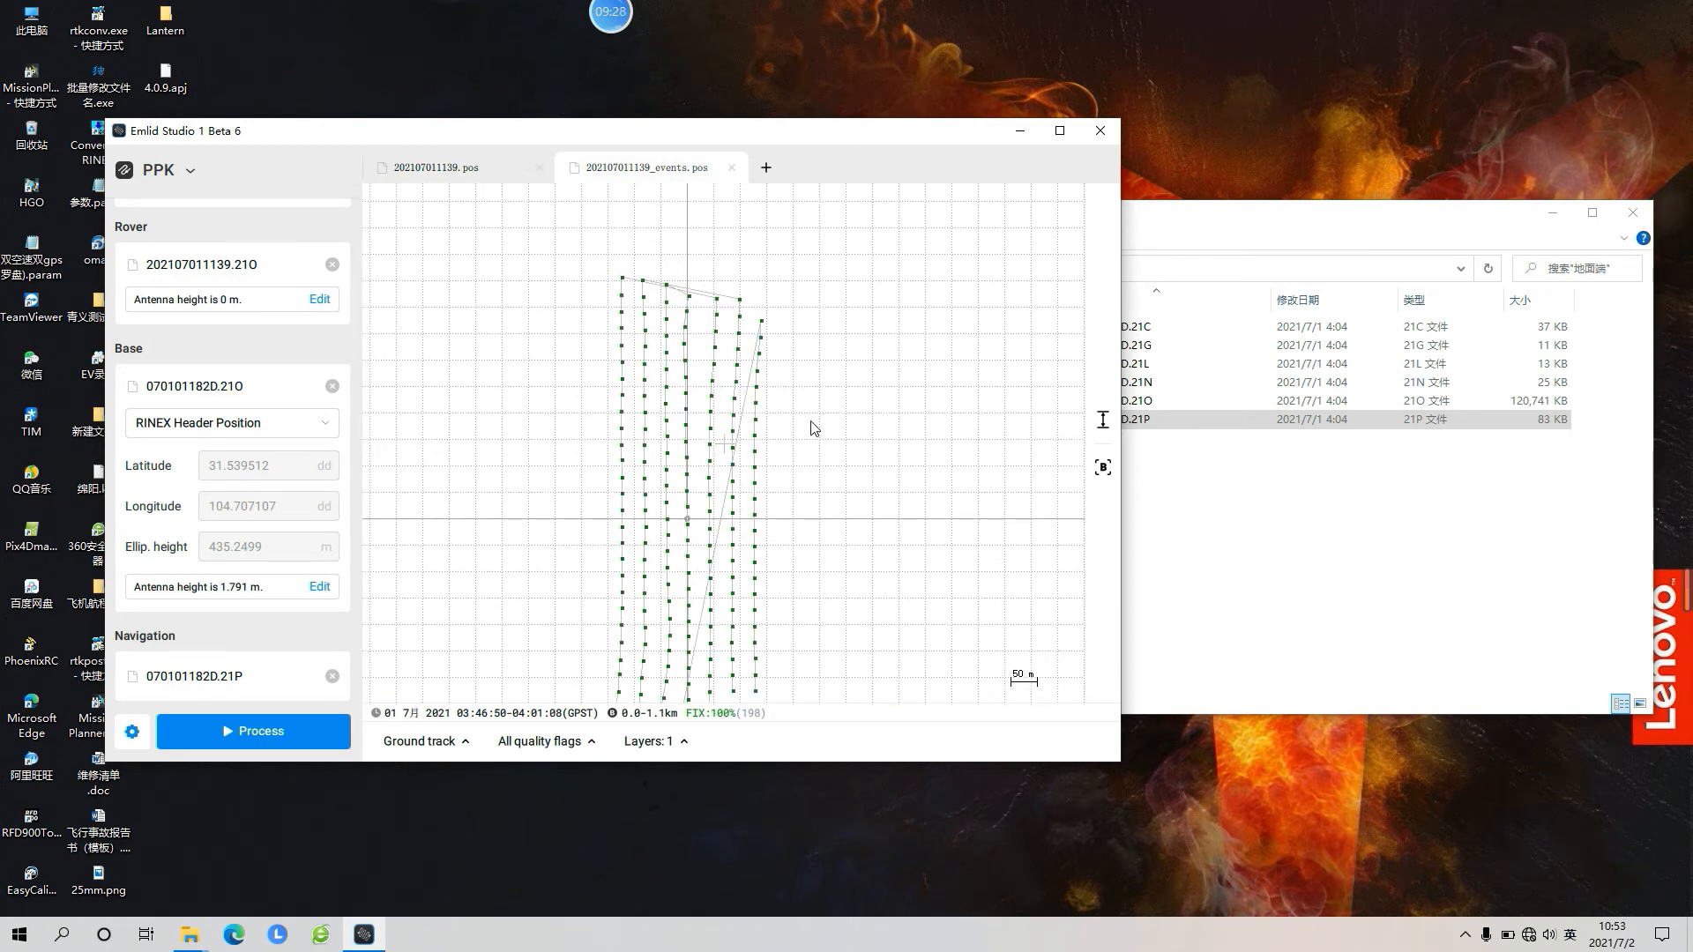
scroll(811, 422, "down", 1)
left_click_drag(832, 528, 850, 375)
scroll(805, 528, "down", 2)
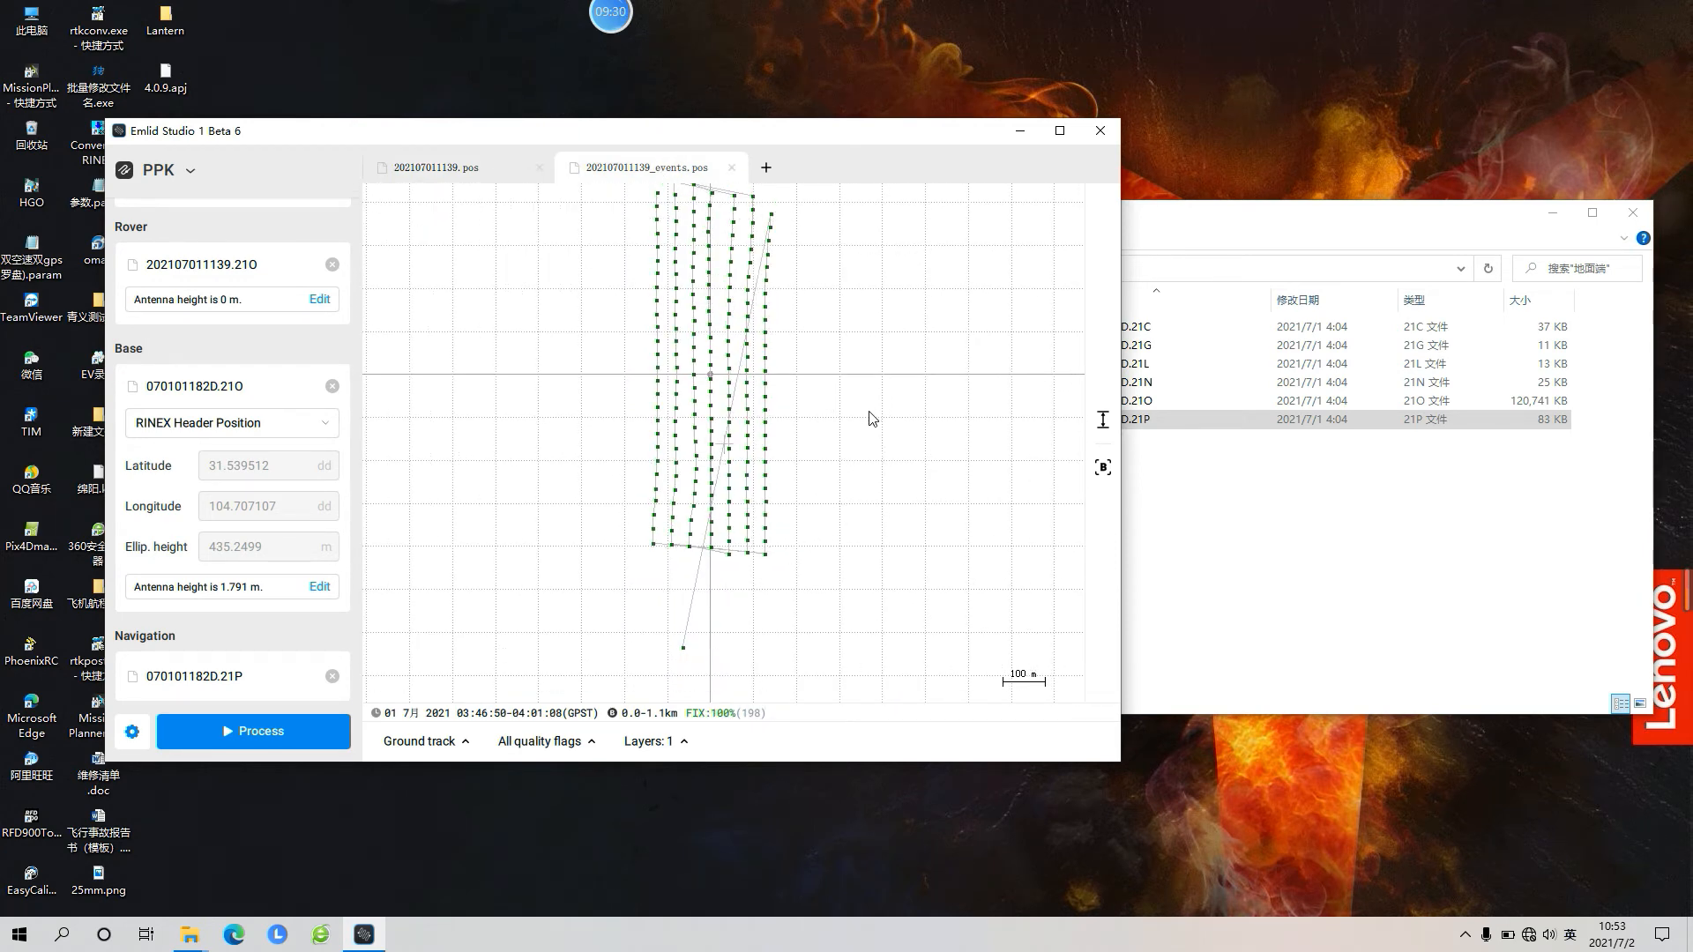
Show the base station on the events plot and inspect its position relative to the event points.
left_click(1102, 468)
left_click_drag(739, 641, 750, 552)
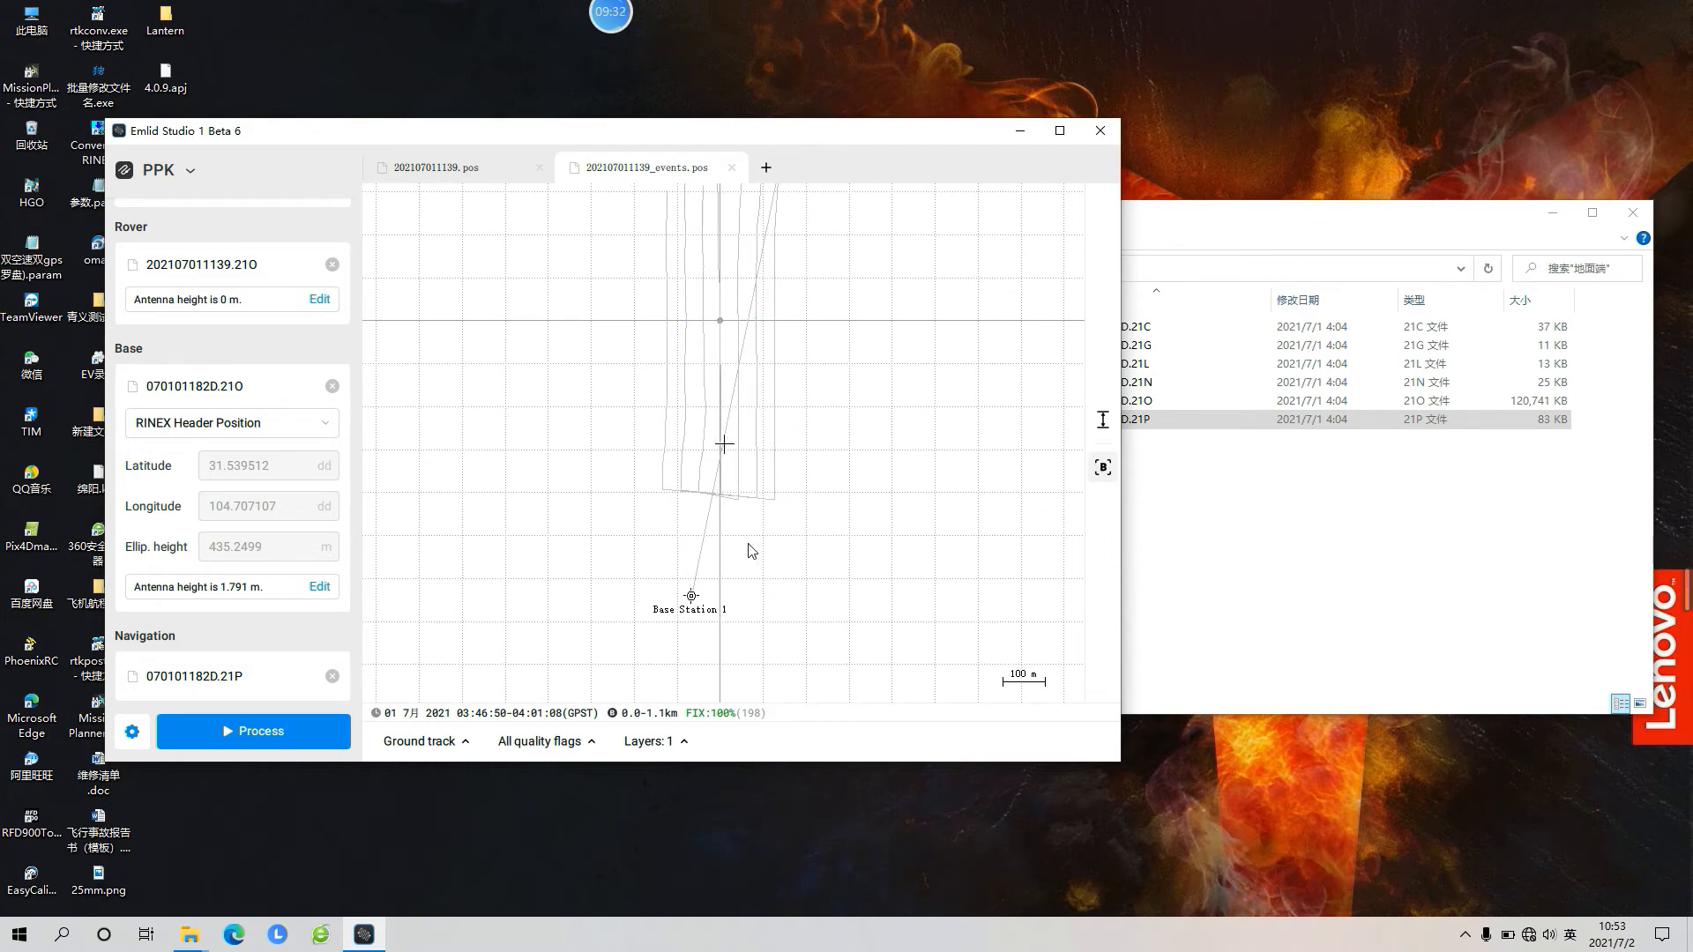
left_click_drag(867, 530, 873, 589)
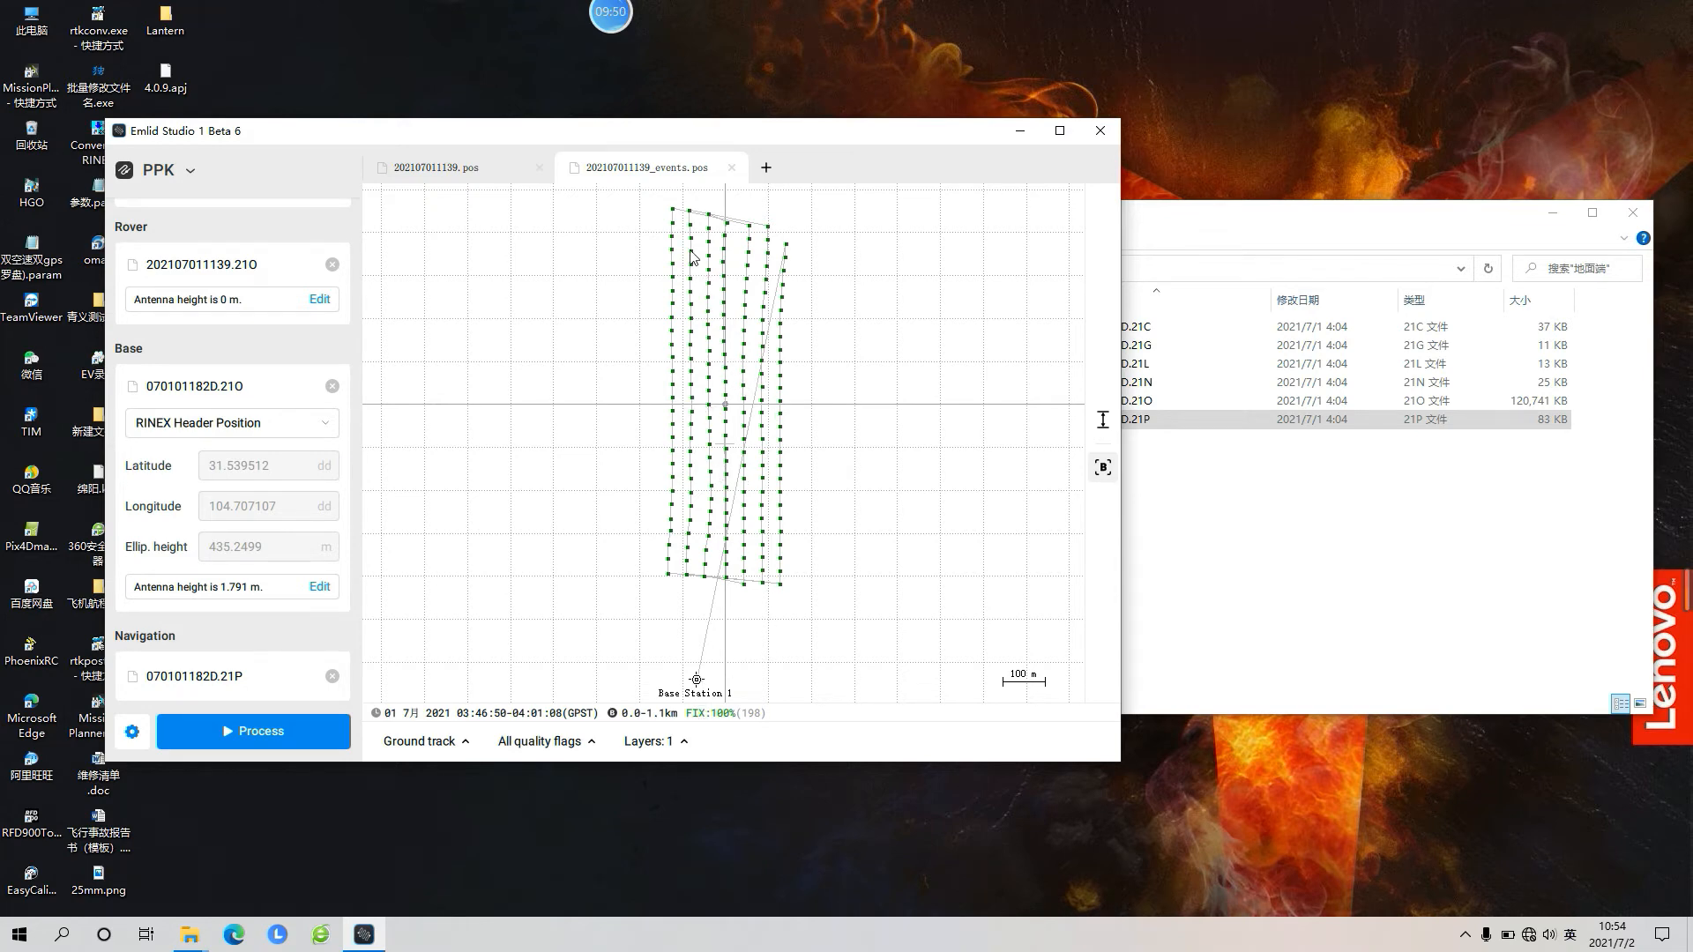
scroll(860, 457, "up", 3)
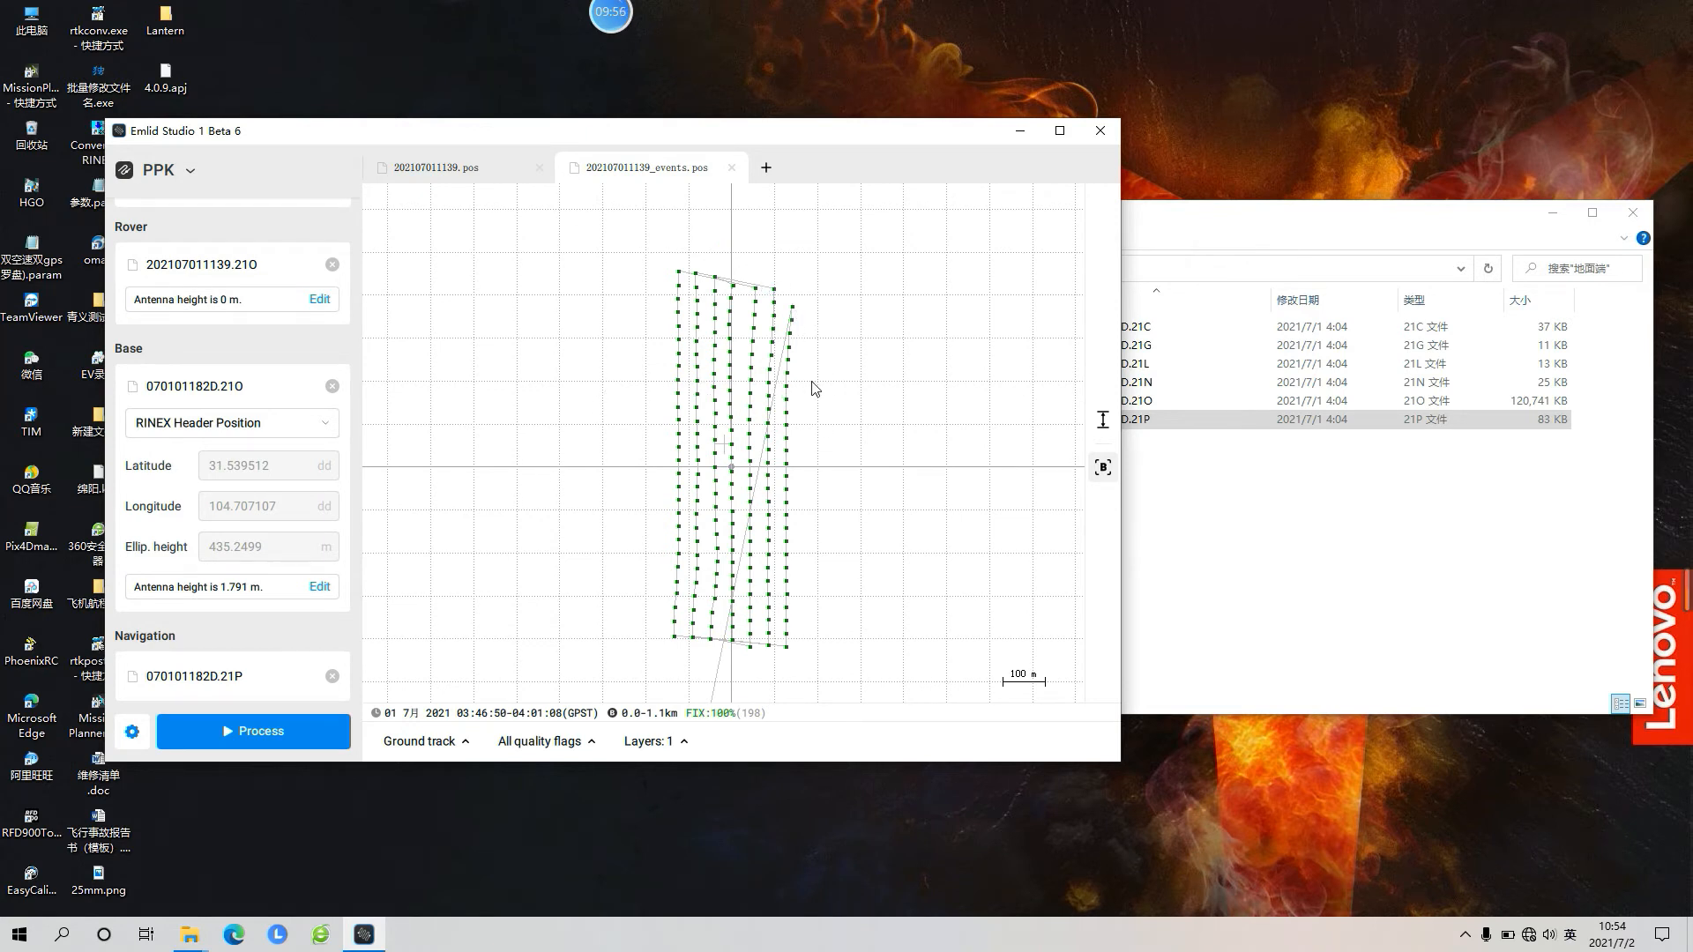
left_click(1217, 563)
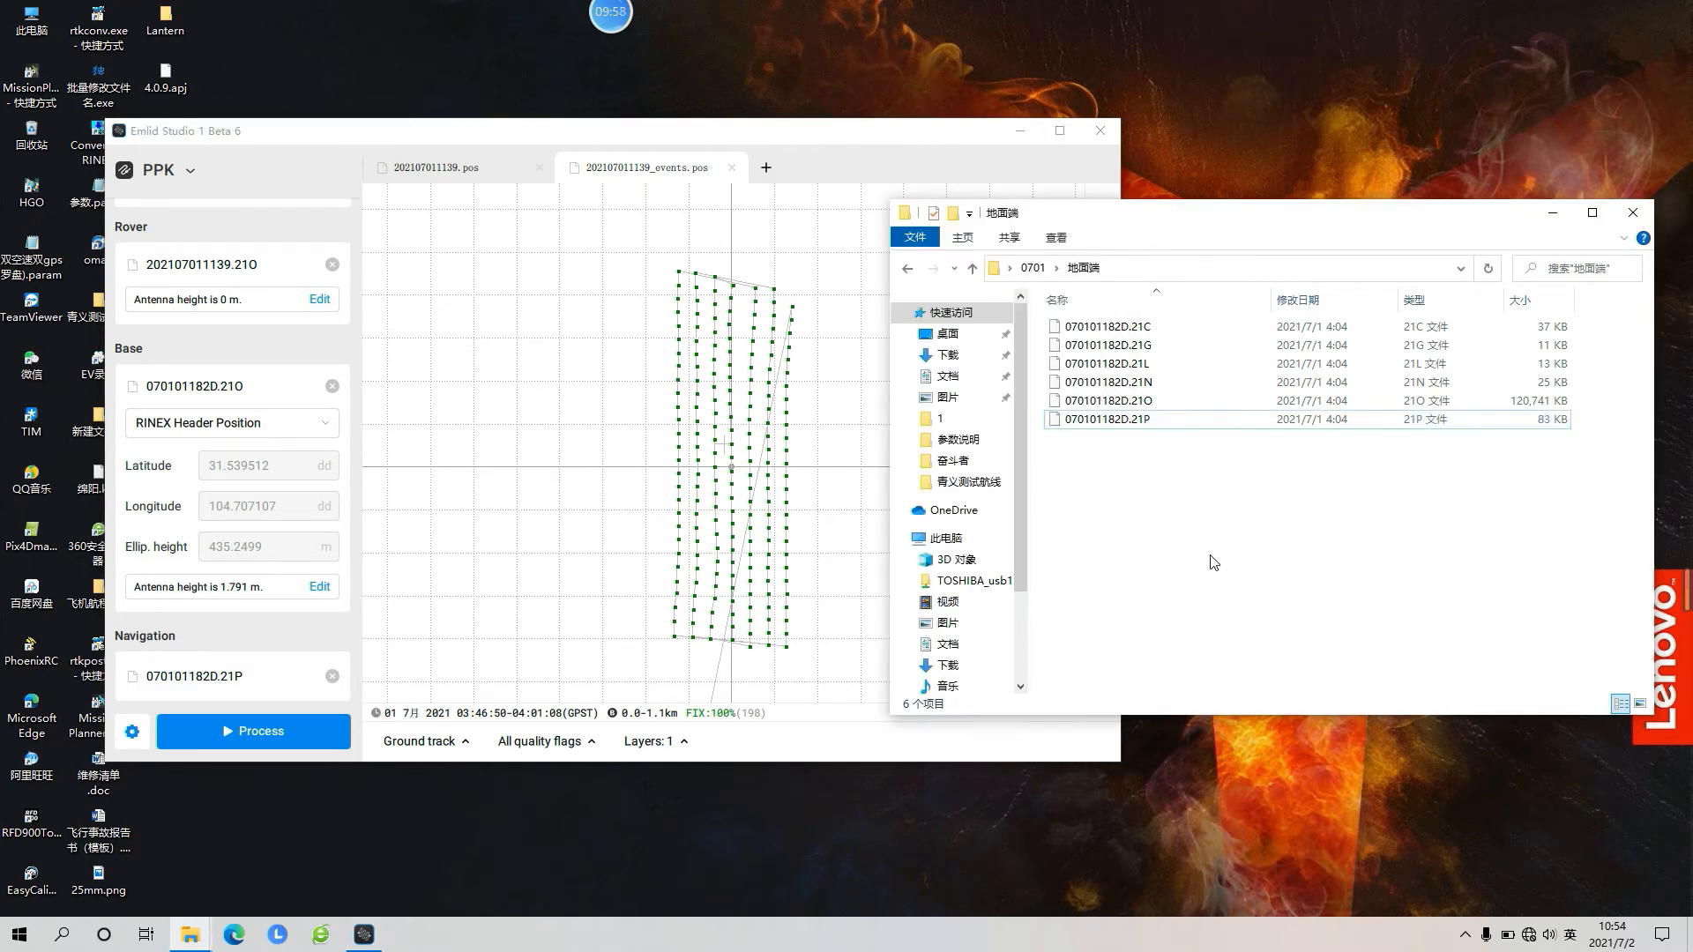
left_click(1033, 268)
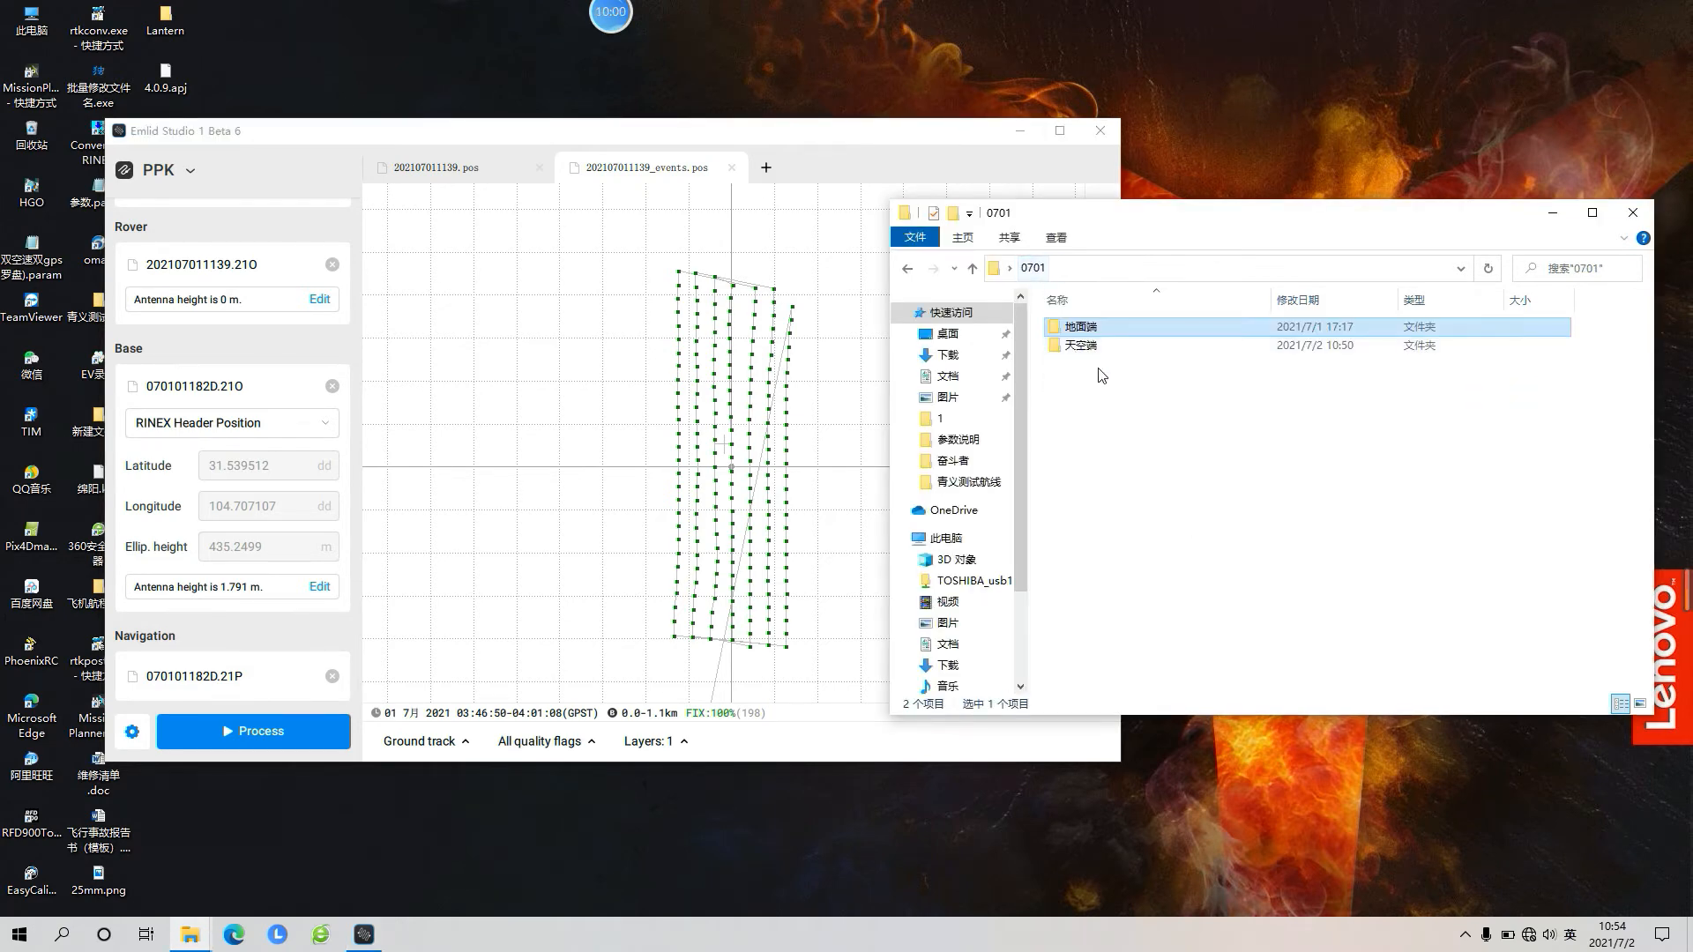
double_click(1094, 345)
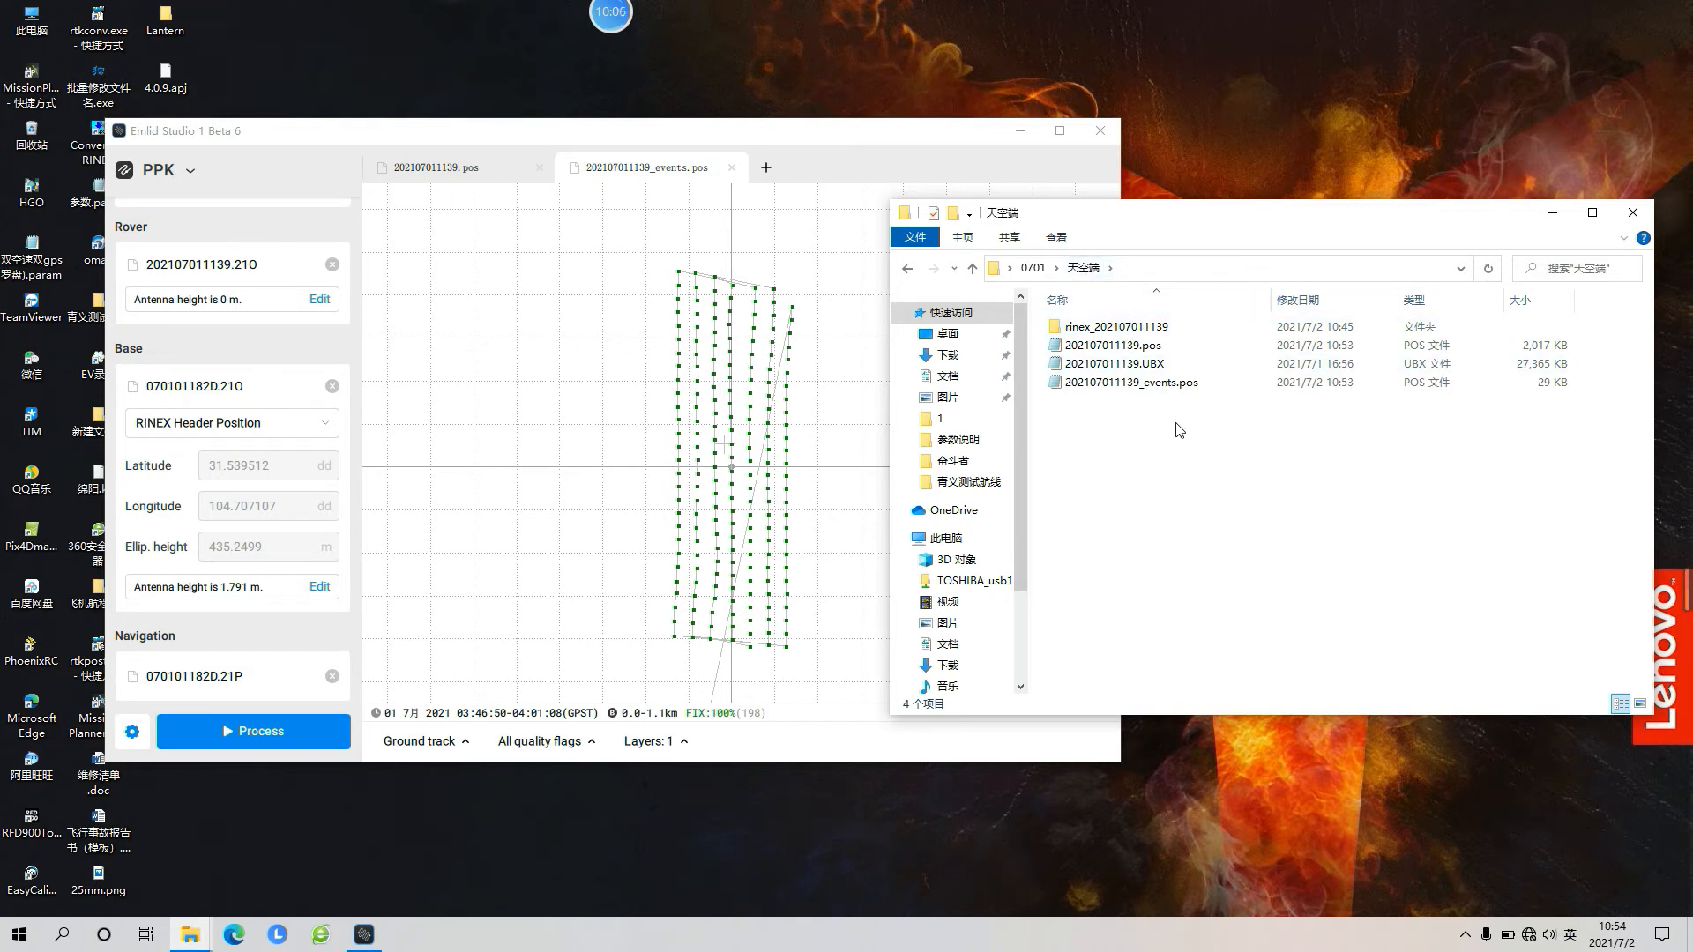
left_click(1166, 393)
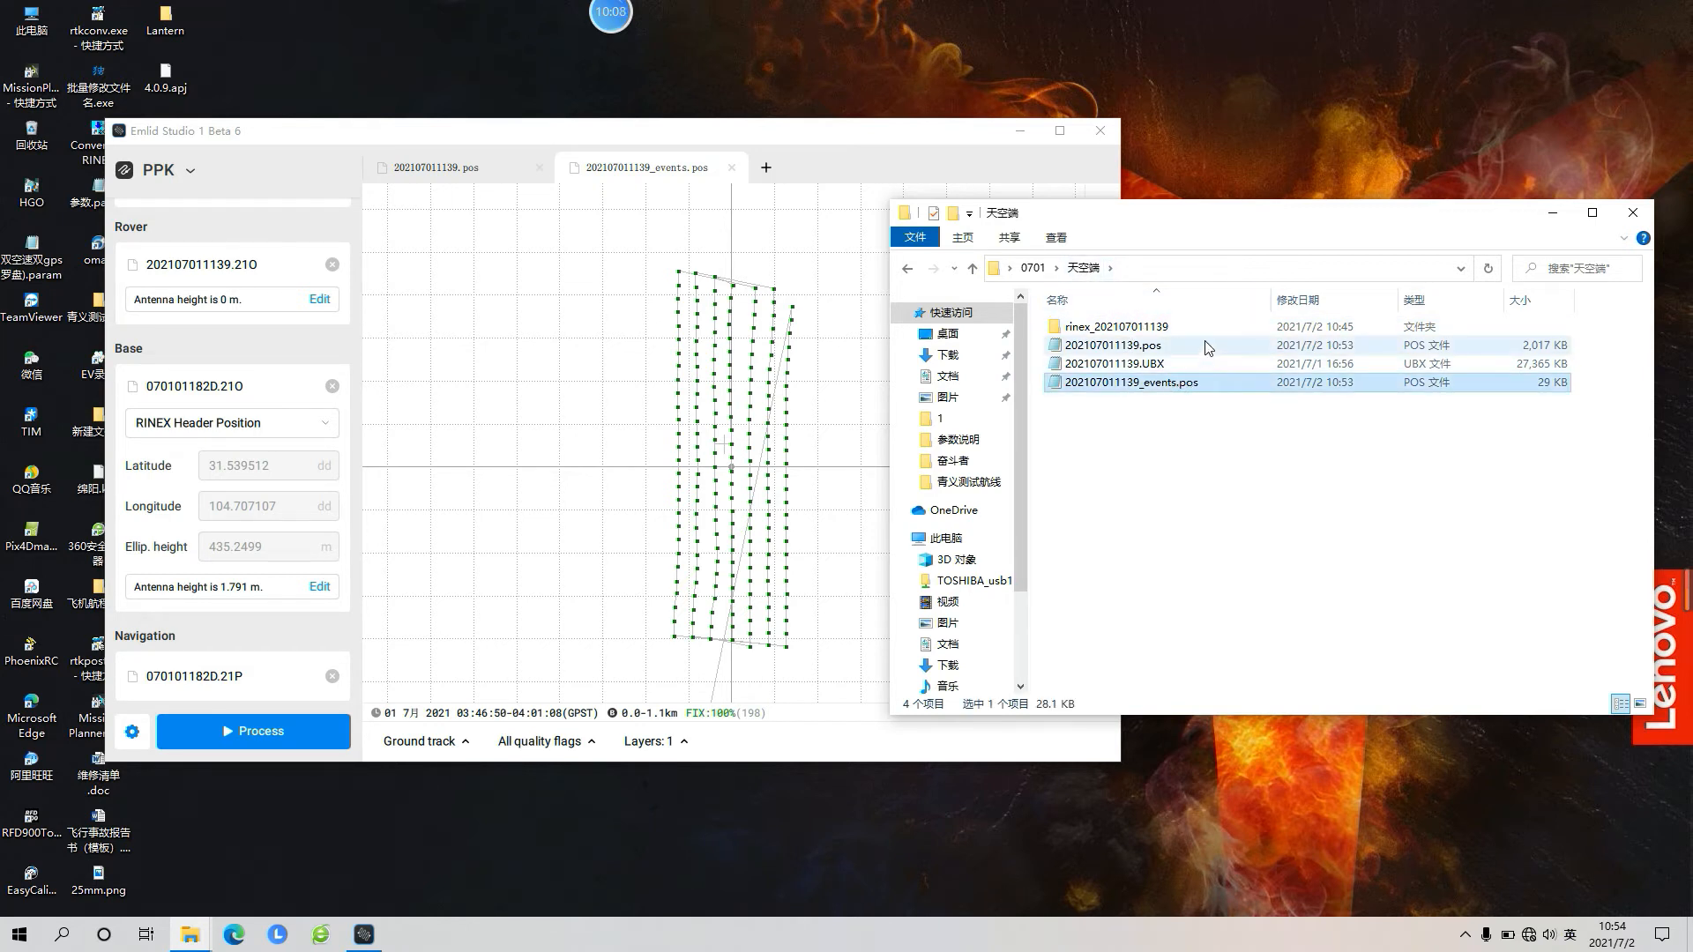
left_click(1209, 348, "ctrl")
left_click(1199, 404)
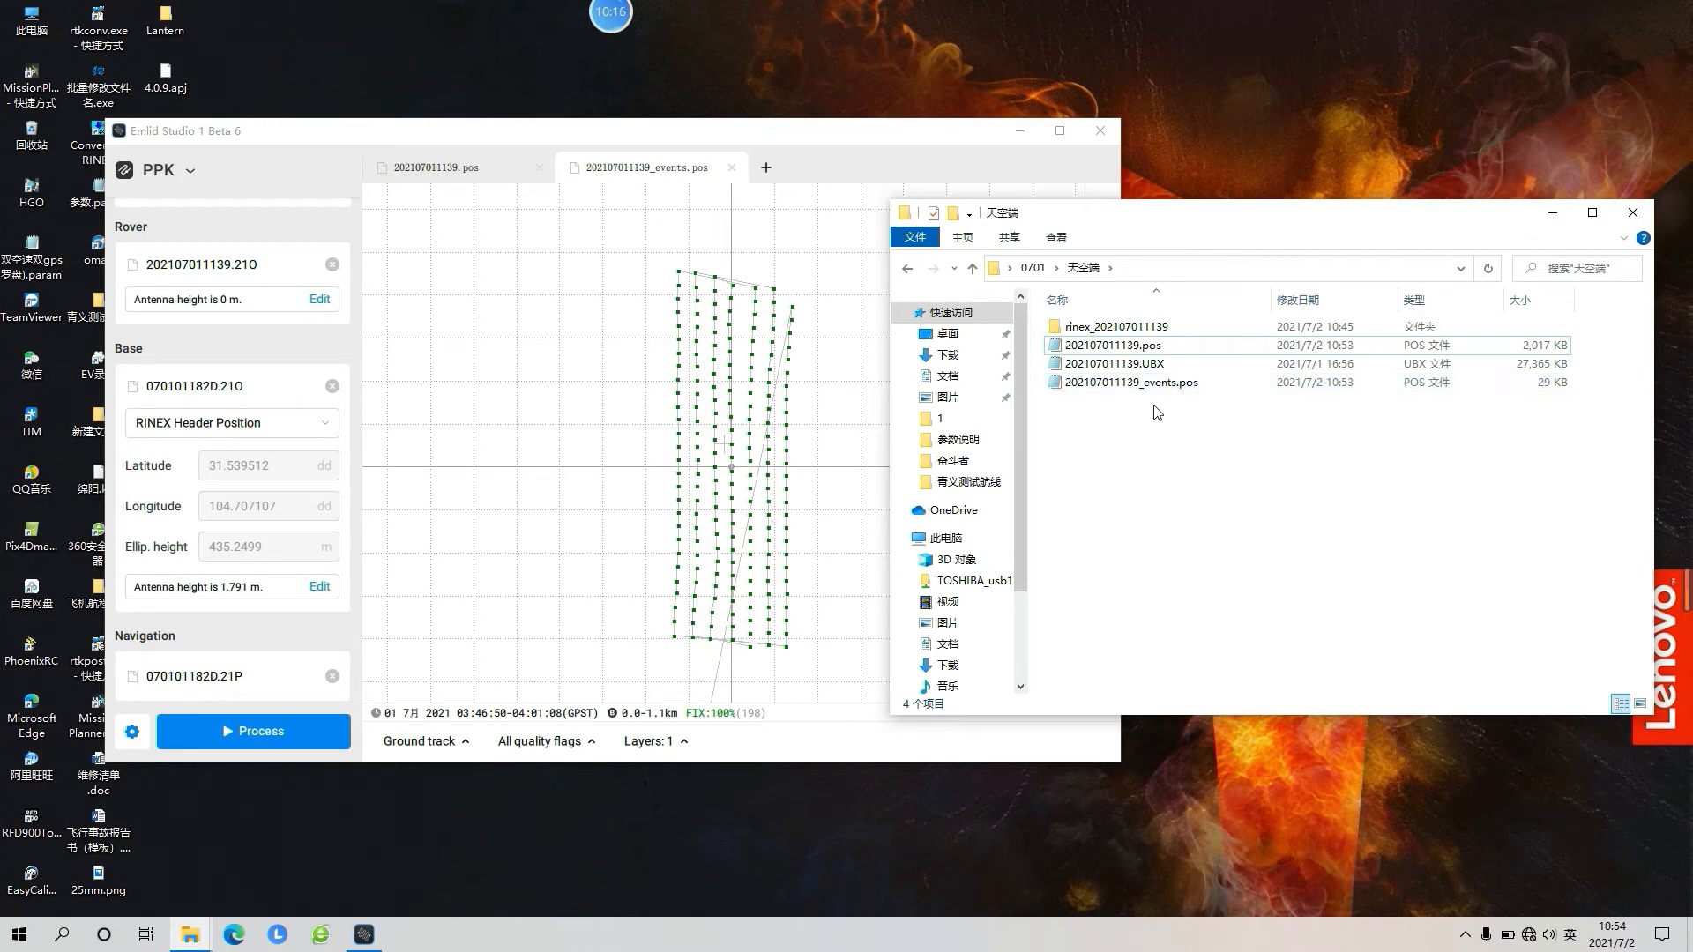
left_click(1164, 390)
right_click(1163, 391)
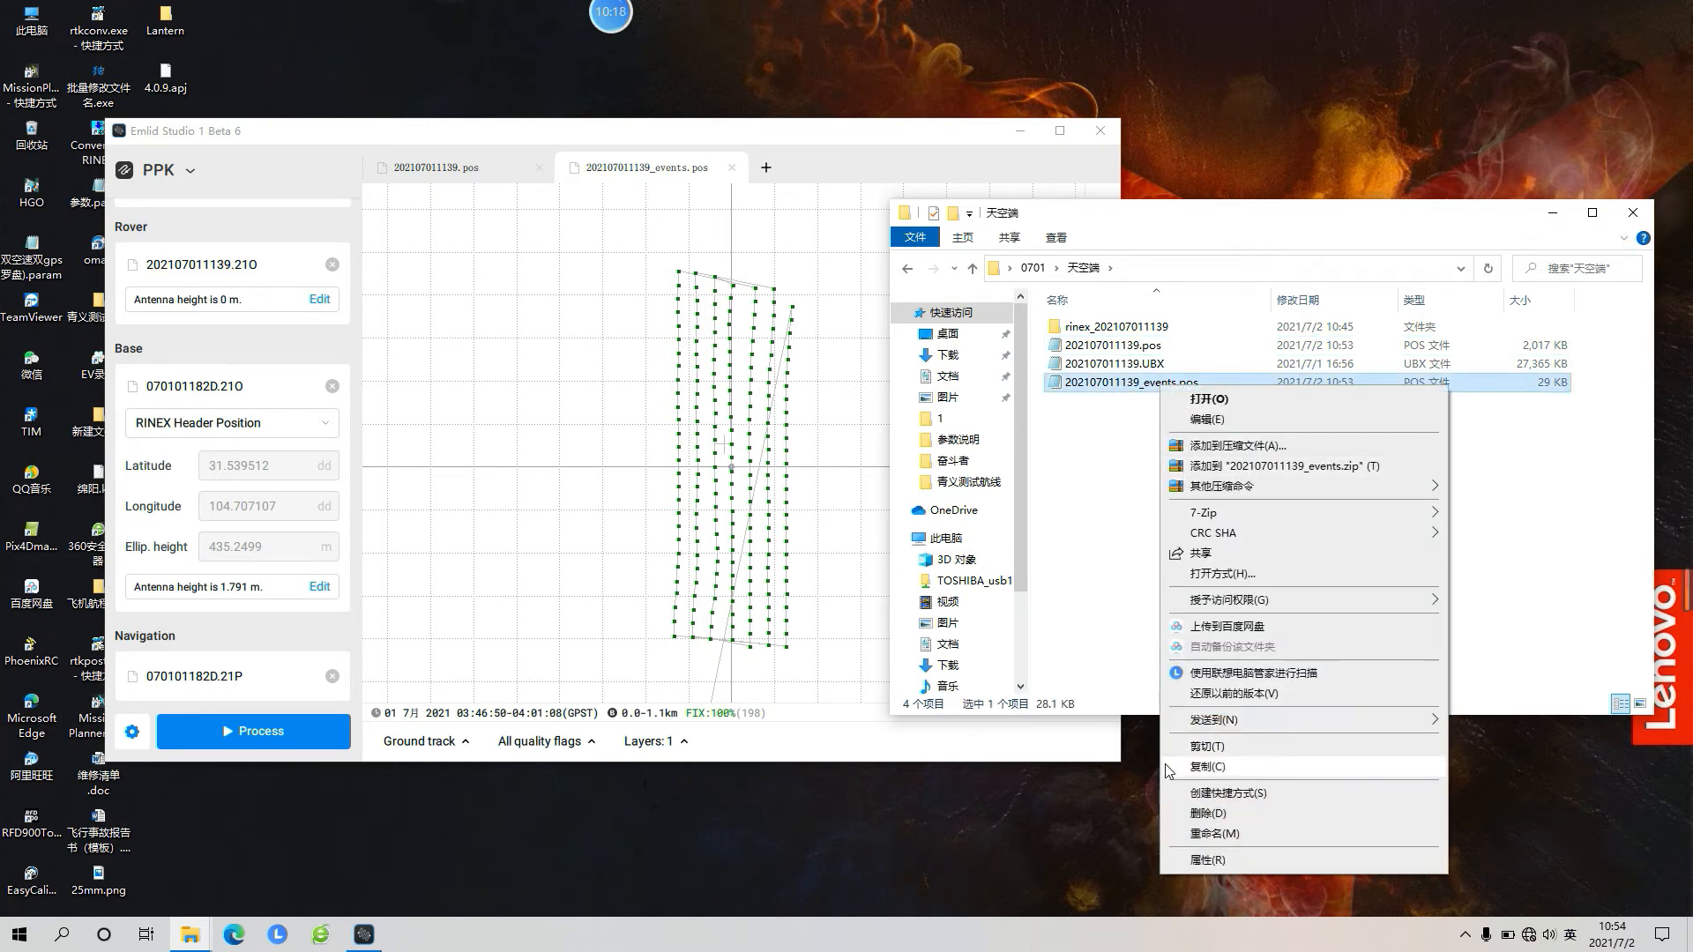
left_click(1251, 831)
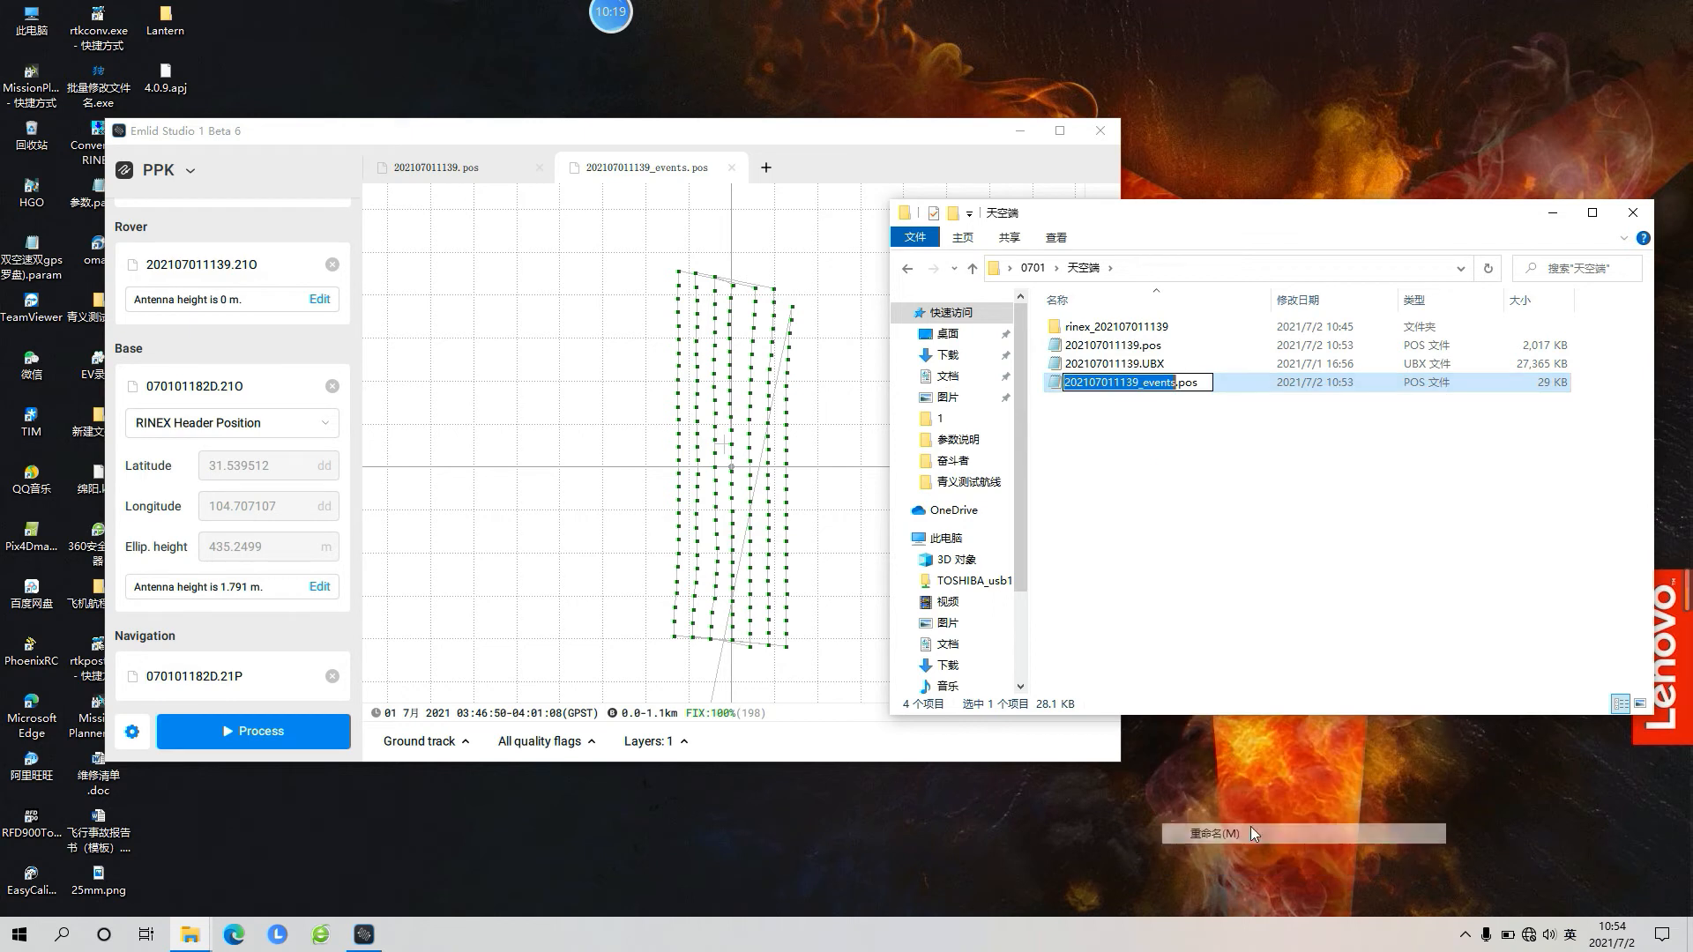
left_click(1208, 384)
key("BackSpace")
key("BackSpace")
key("BackSpace")
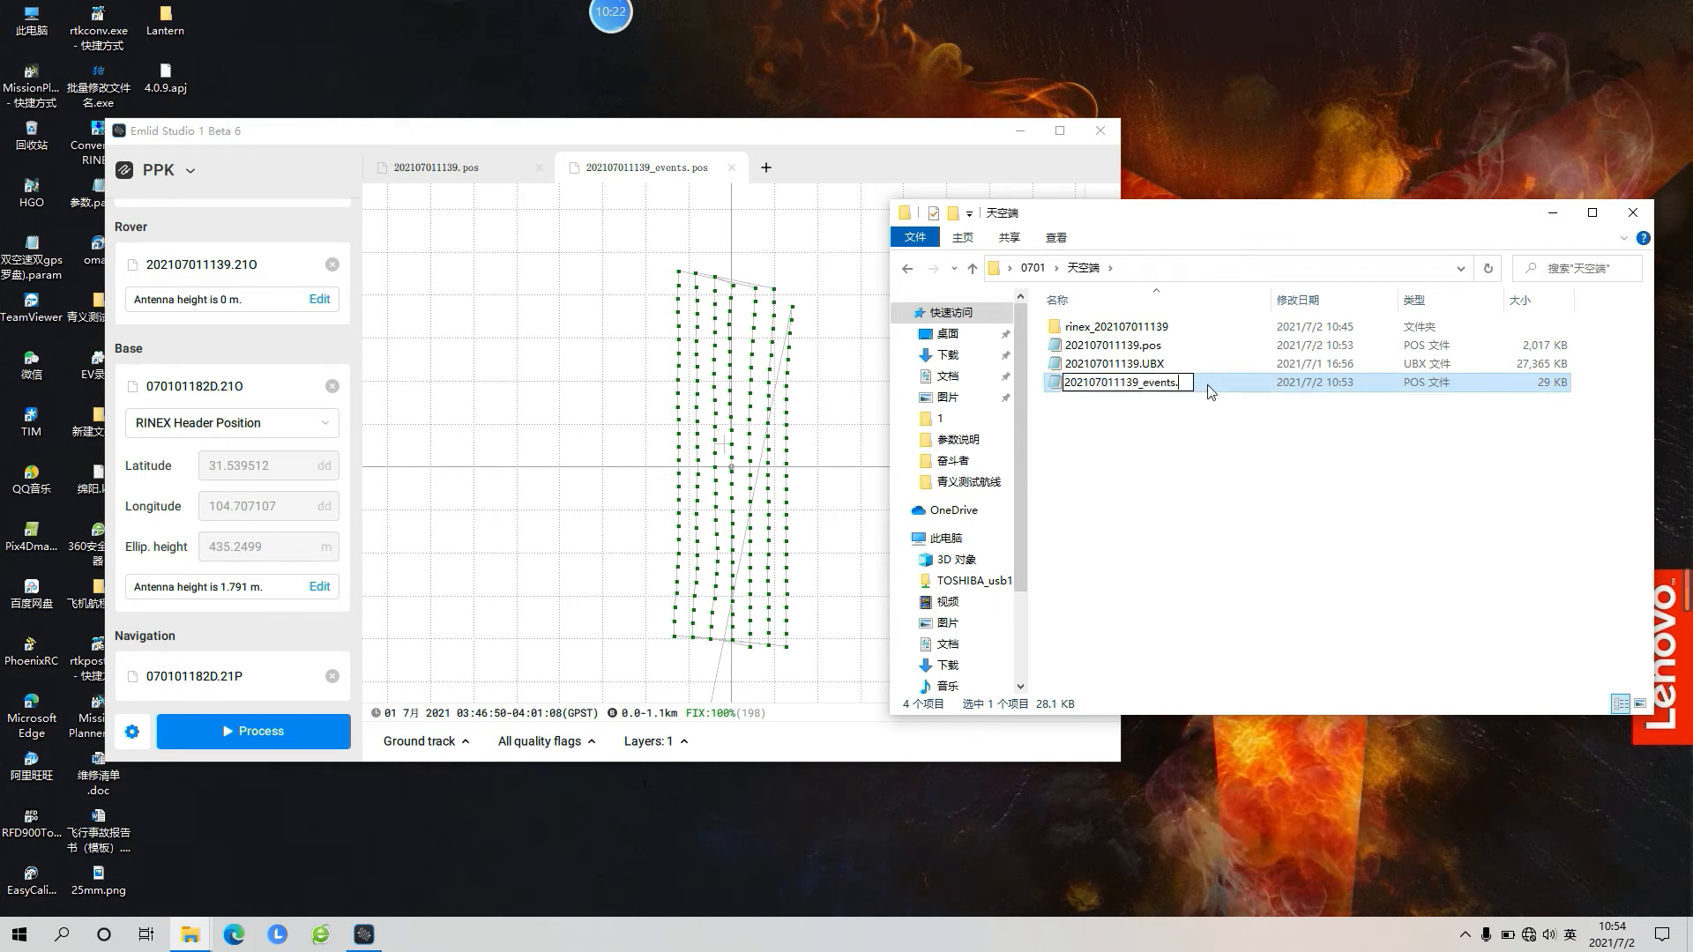
type("csv")
key("Return")
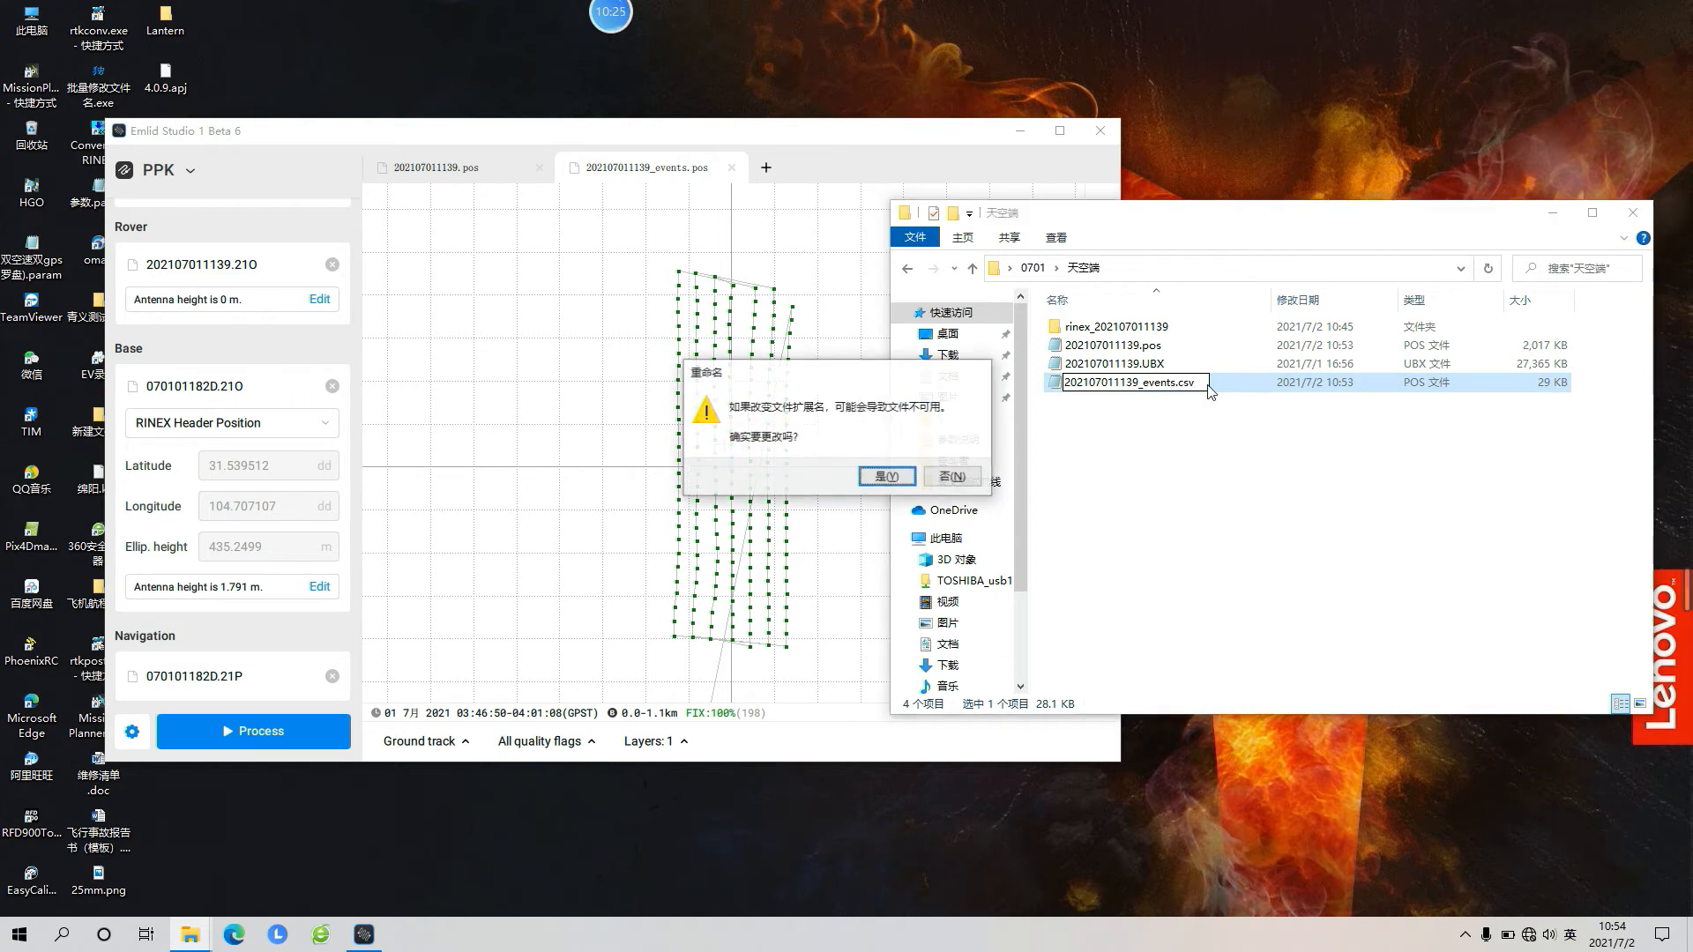
left_click(889, 475)
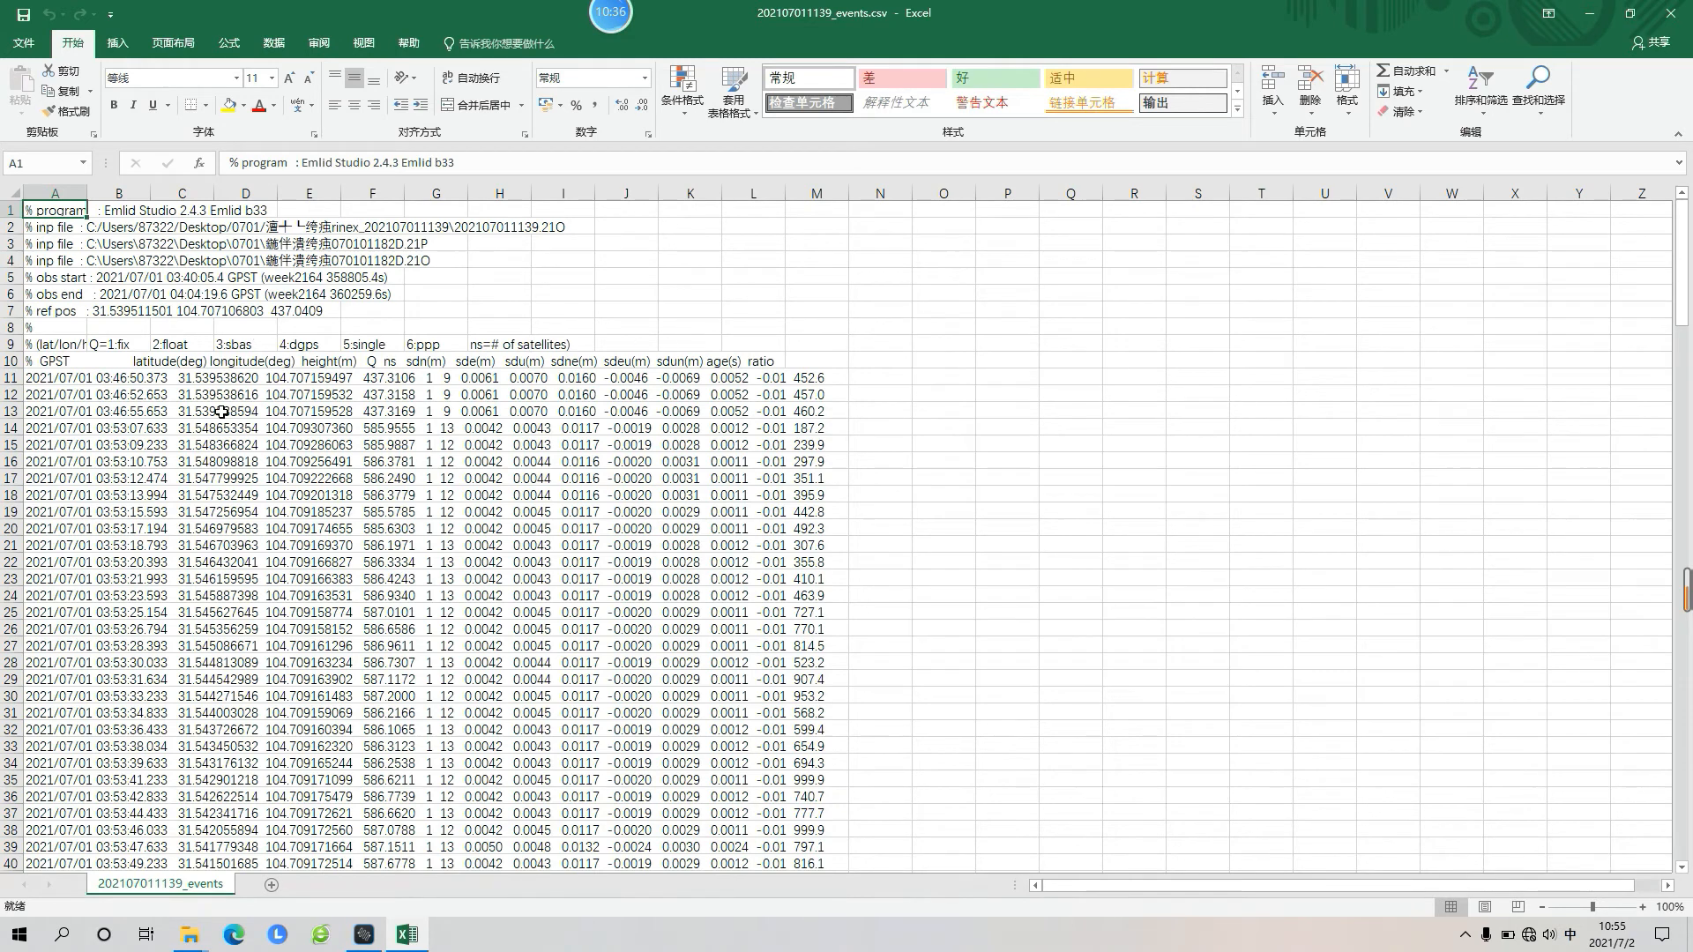
left_click(152, 378)
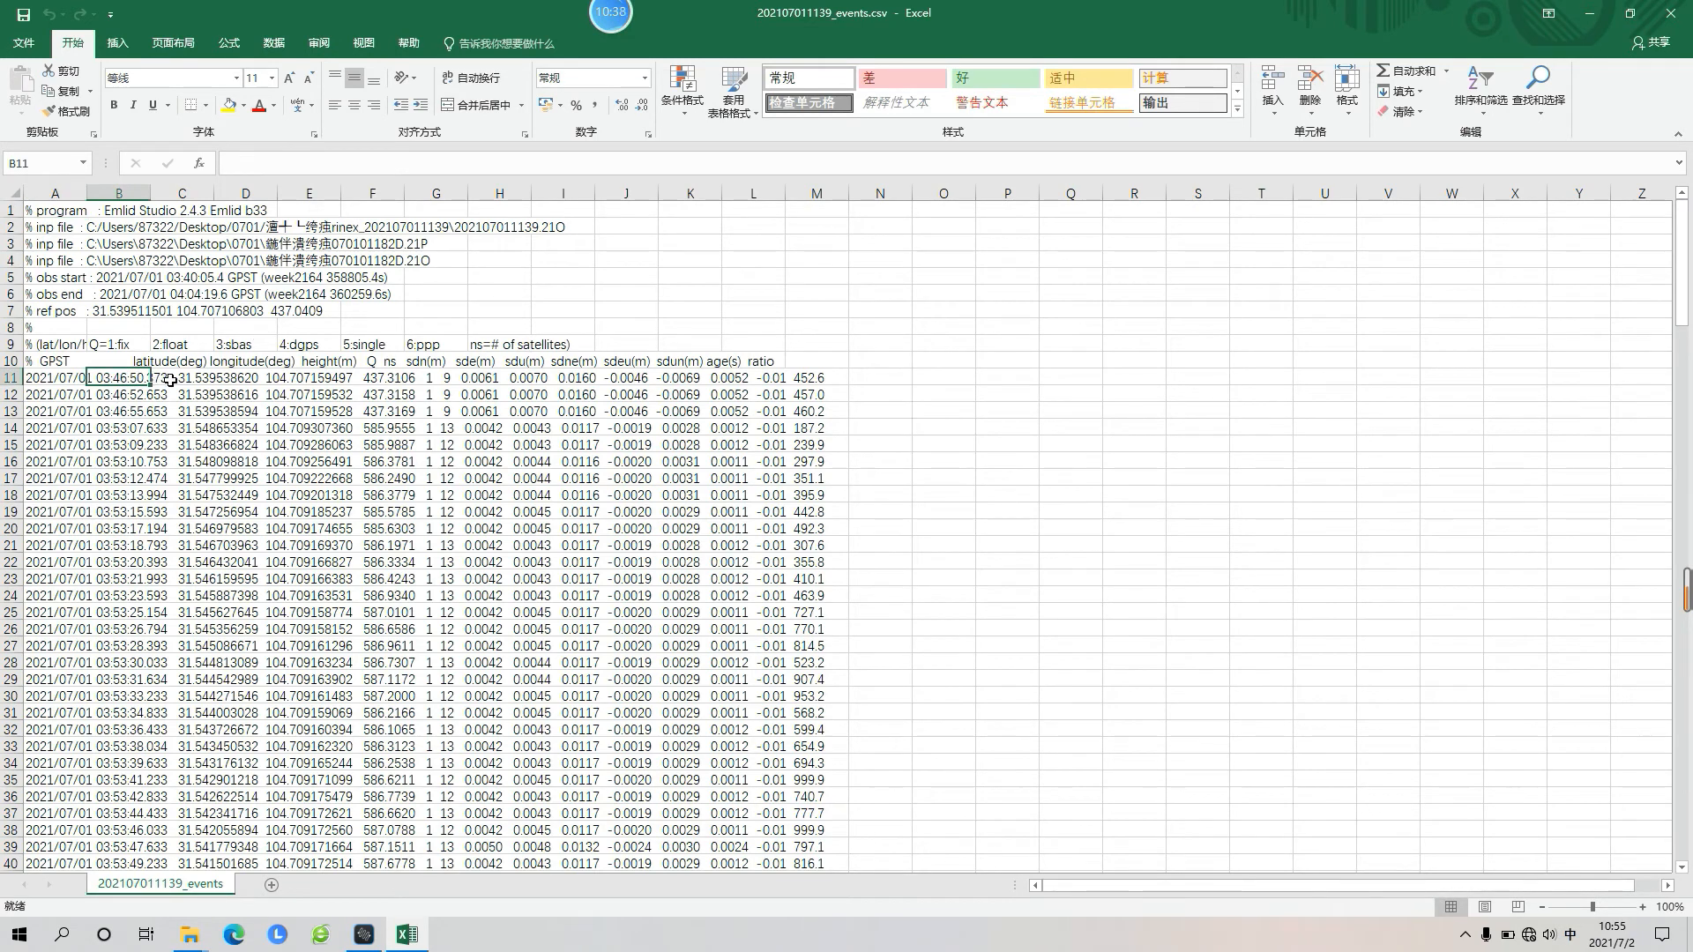
left_click(169, 379)
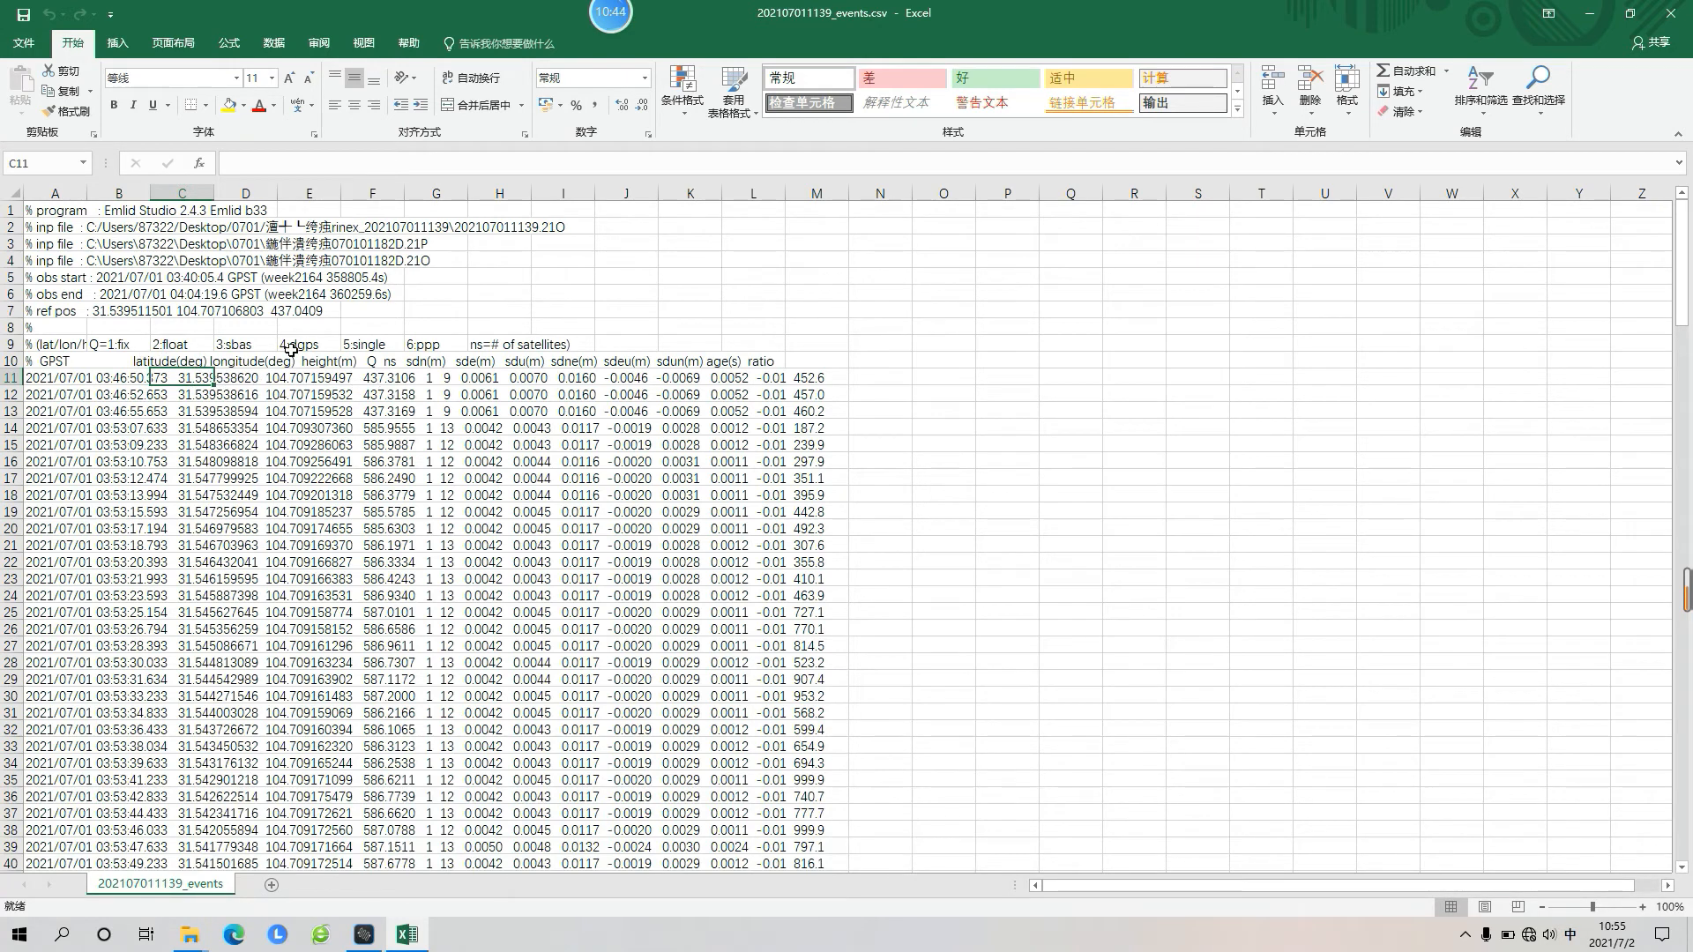
left_click(801, 361)
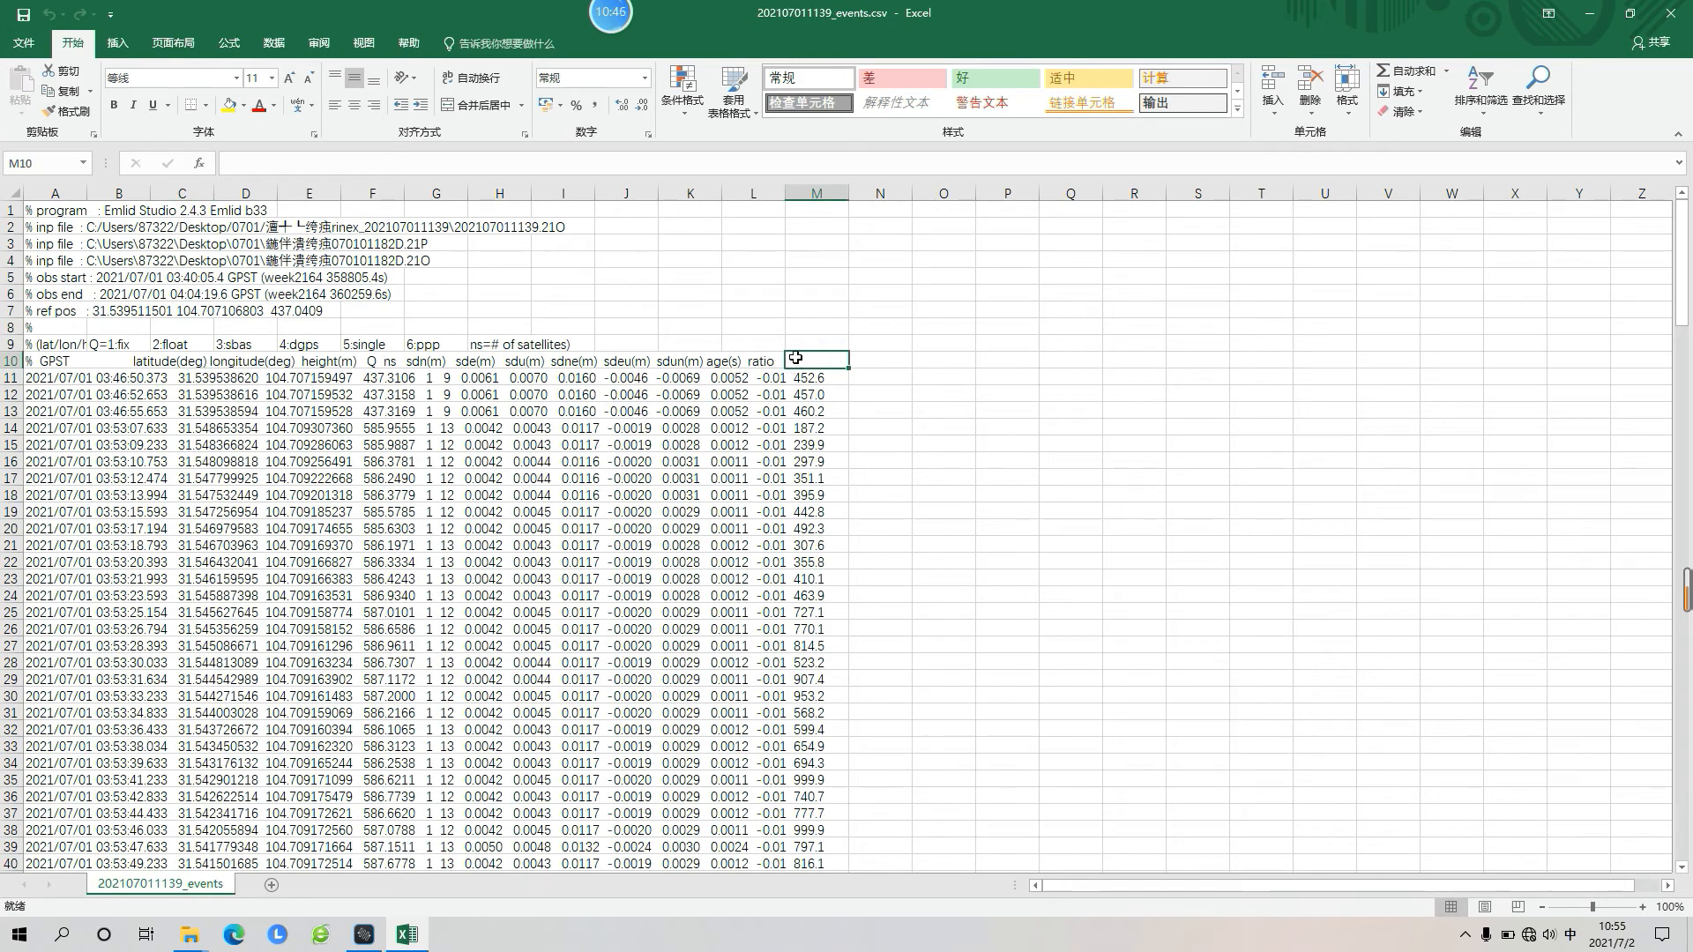
left_click_drag(797, 358, 29, 217)
key("BackSpace")
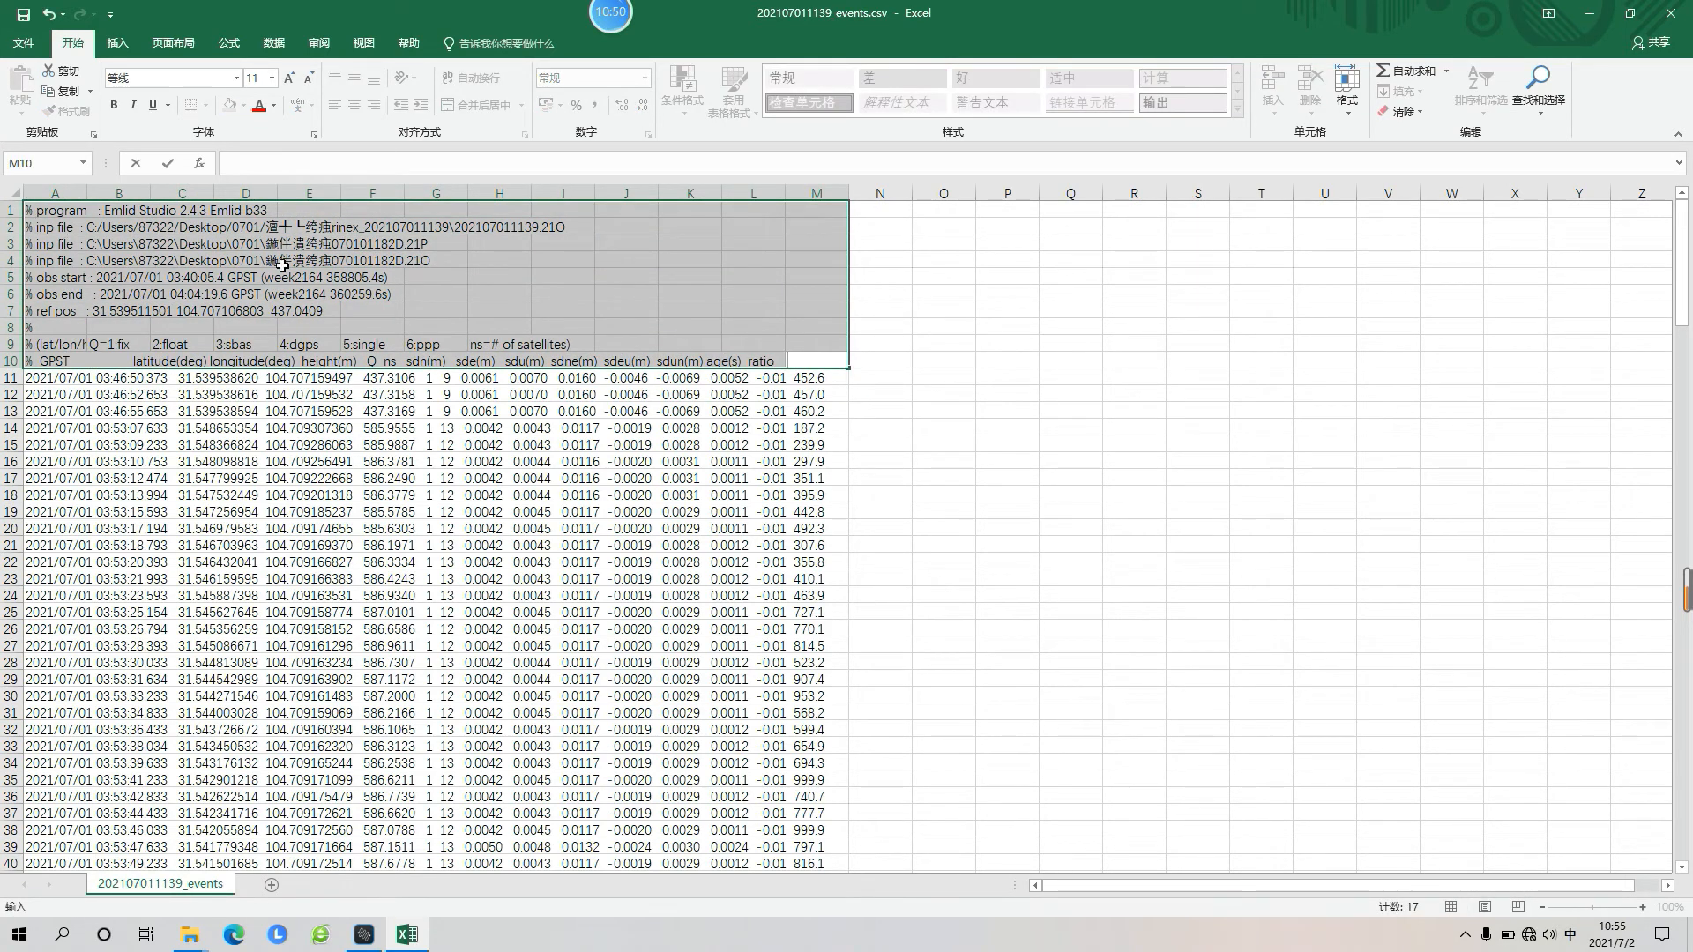
right_click(506, 306)
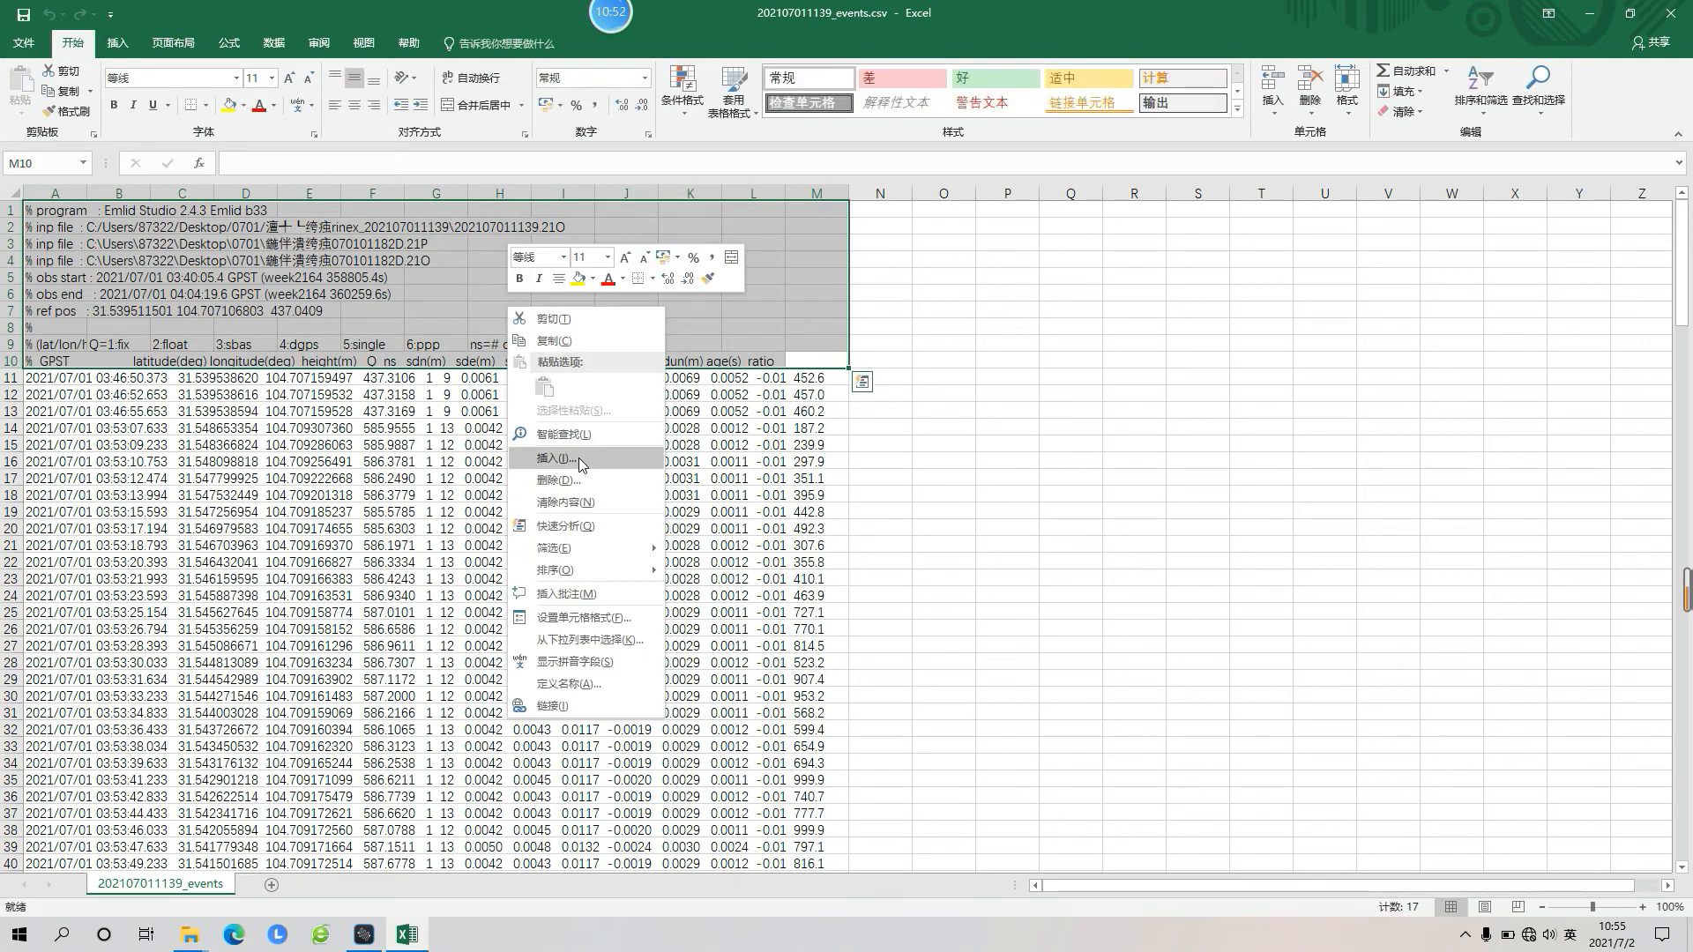
left_click(586, 479)
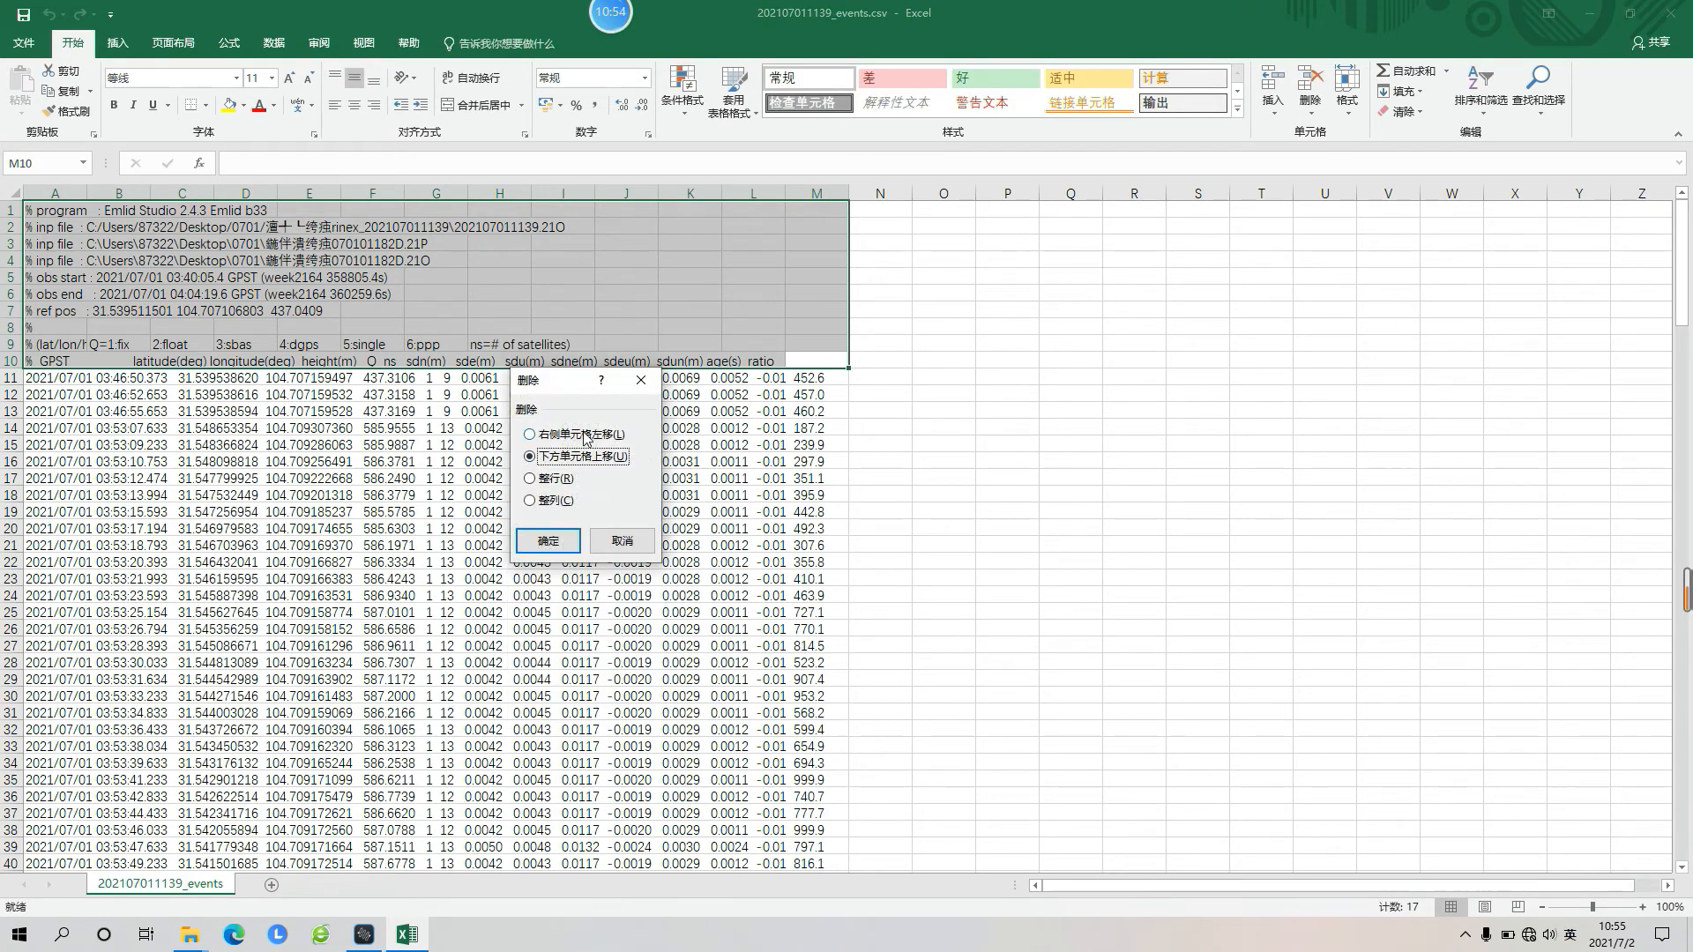
left_click(556, 479)
left_click(545, 540)
left_click(928, 261)
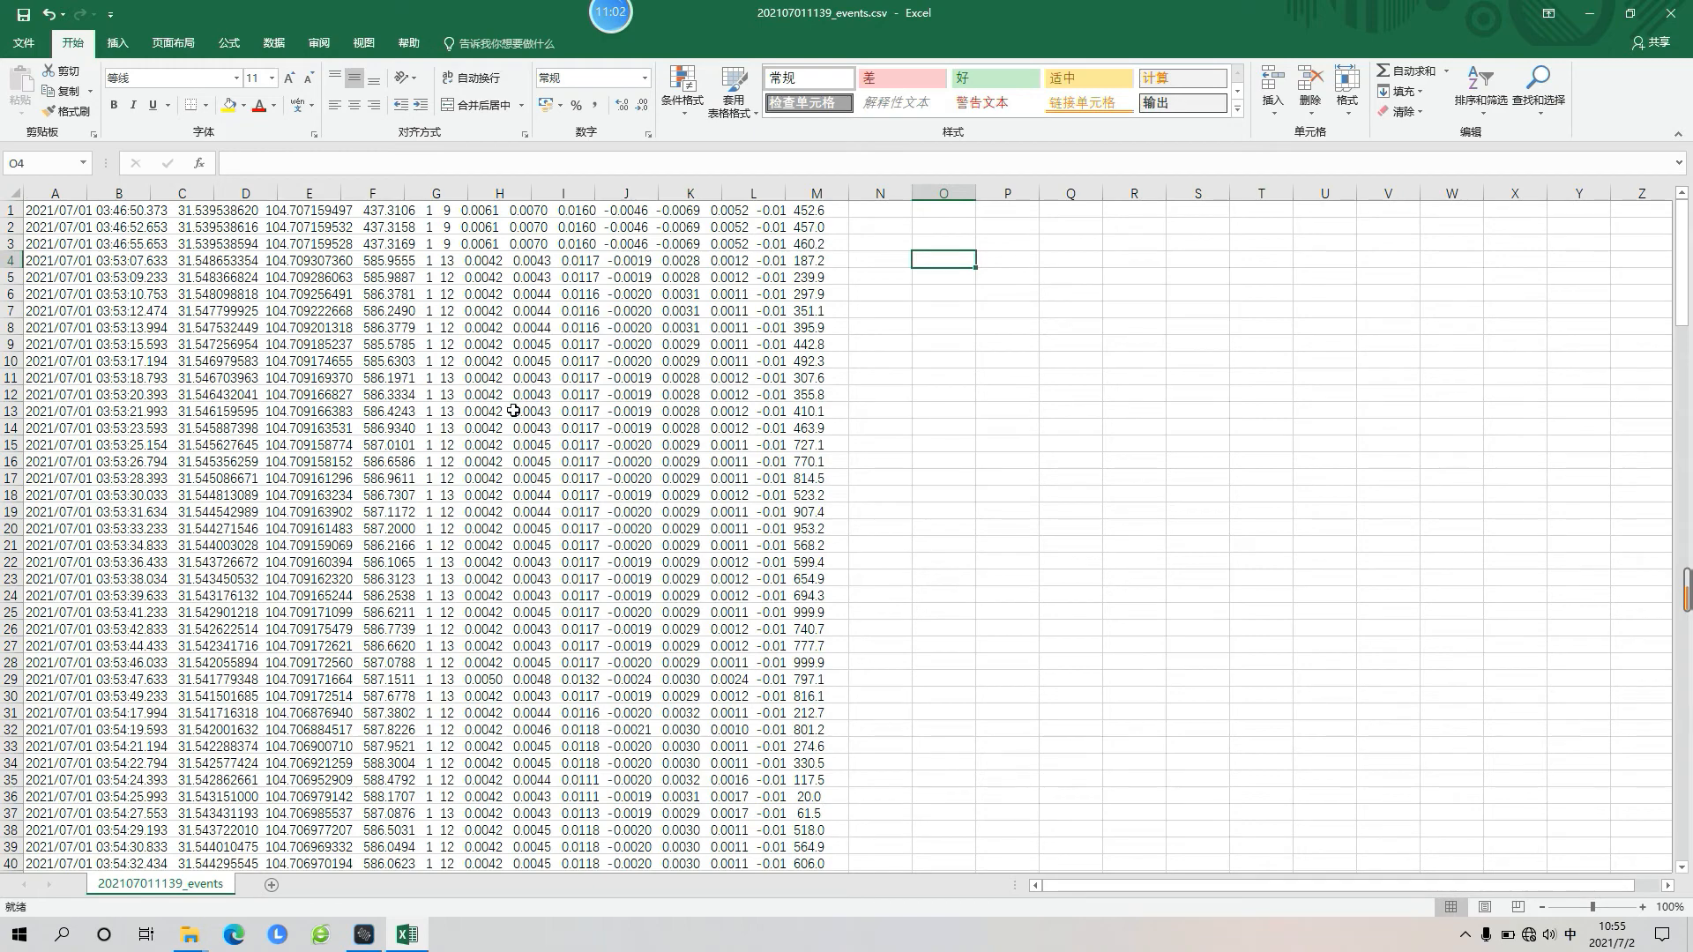
Check the last event record at the end of the sheet and return to the first row.
left_click_drag(1682, 232, 1688, 784)
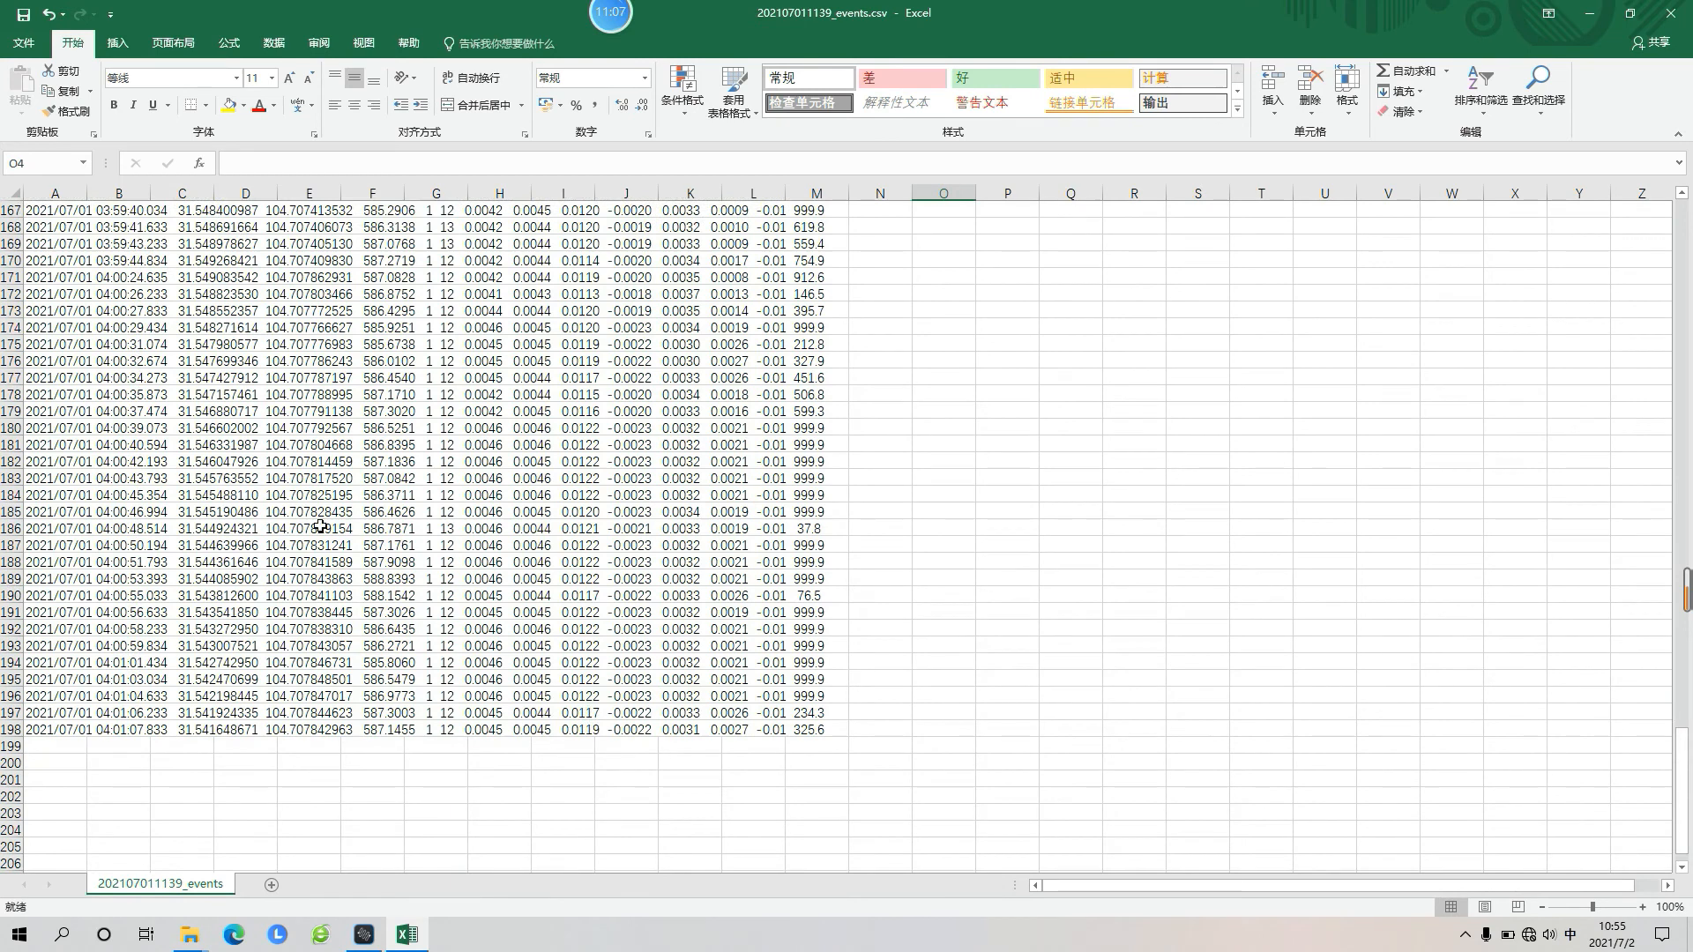
left_click(13, 730)
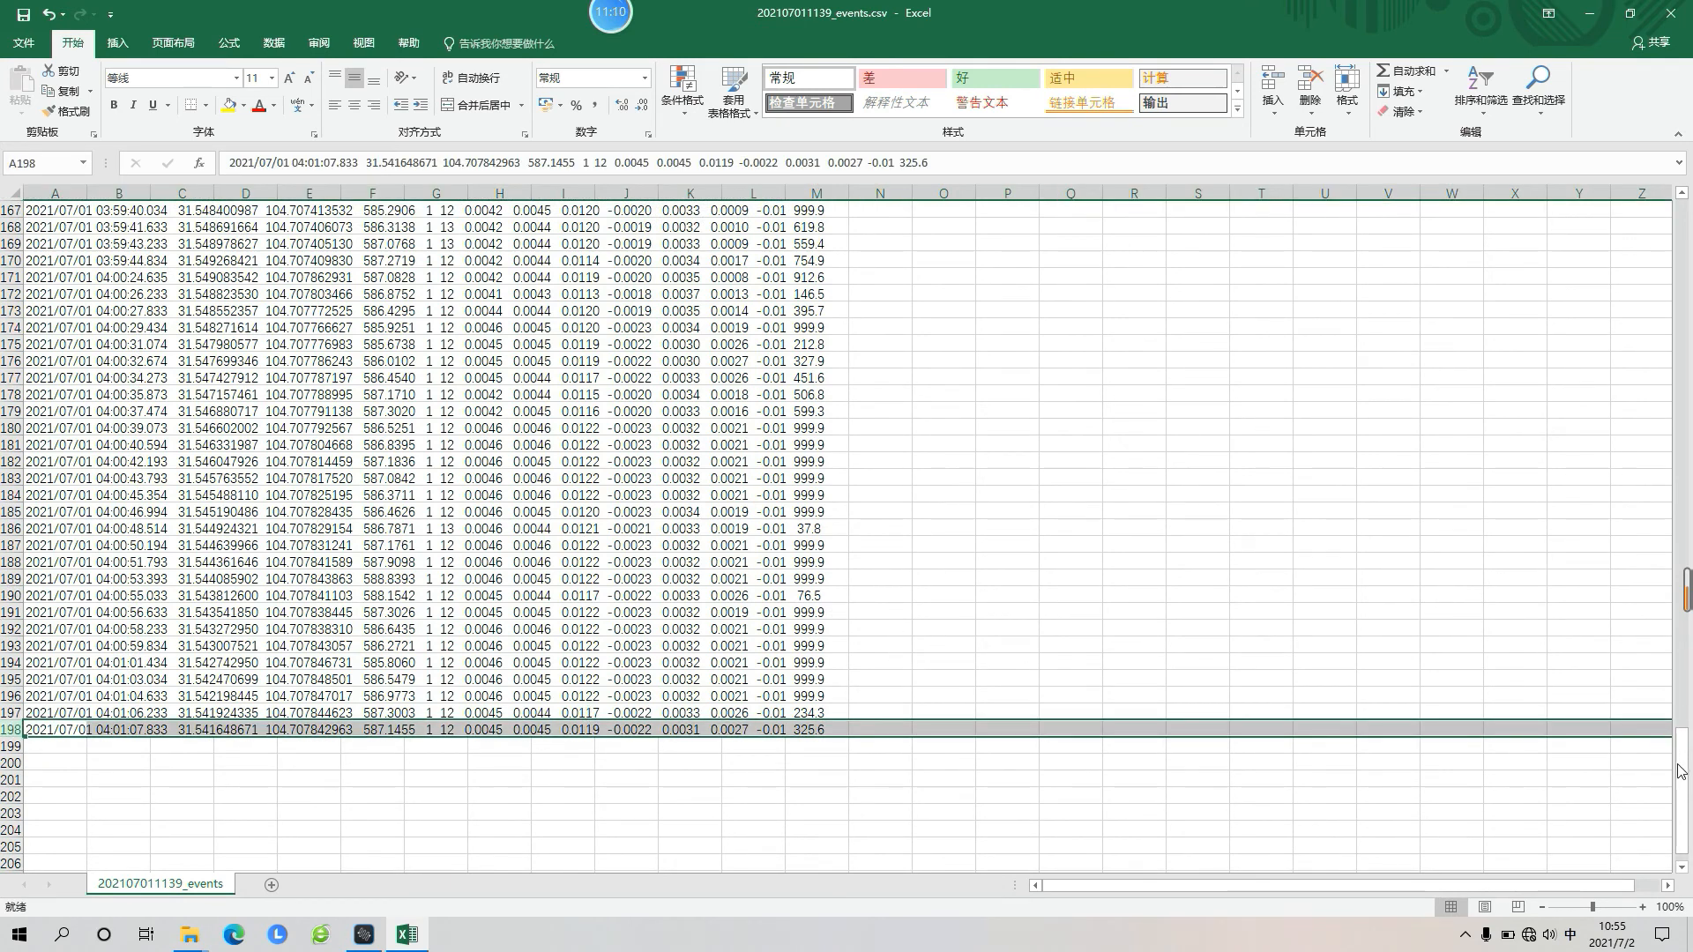
left_click_drag(1681, 770, 1658, 231)
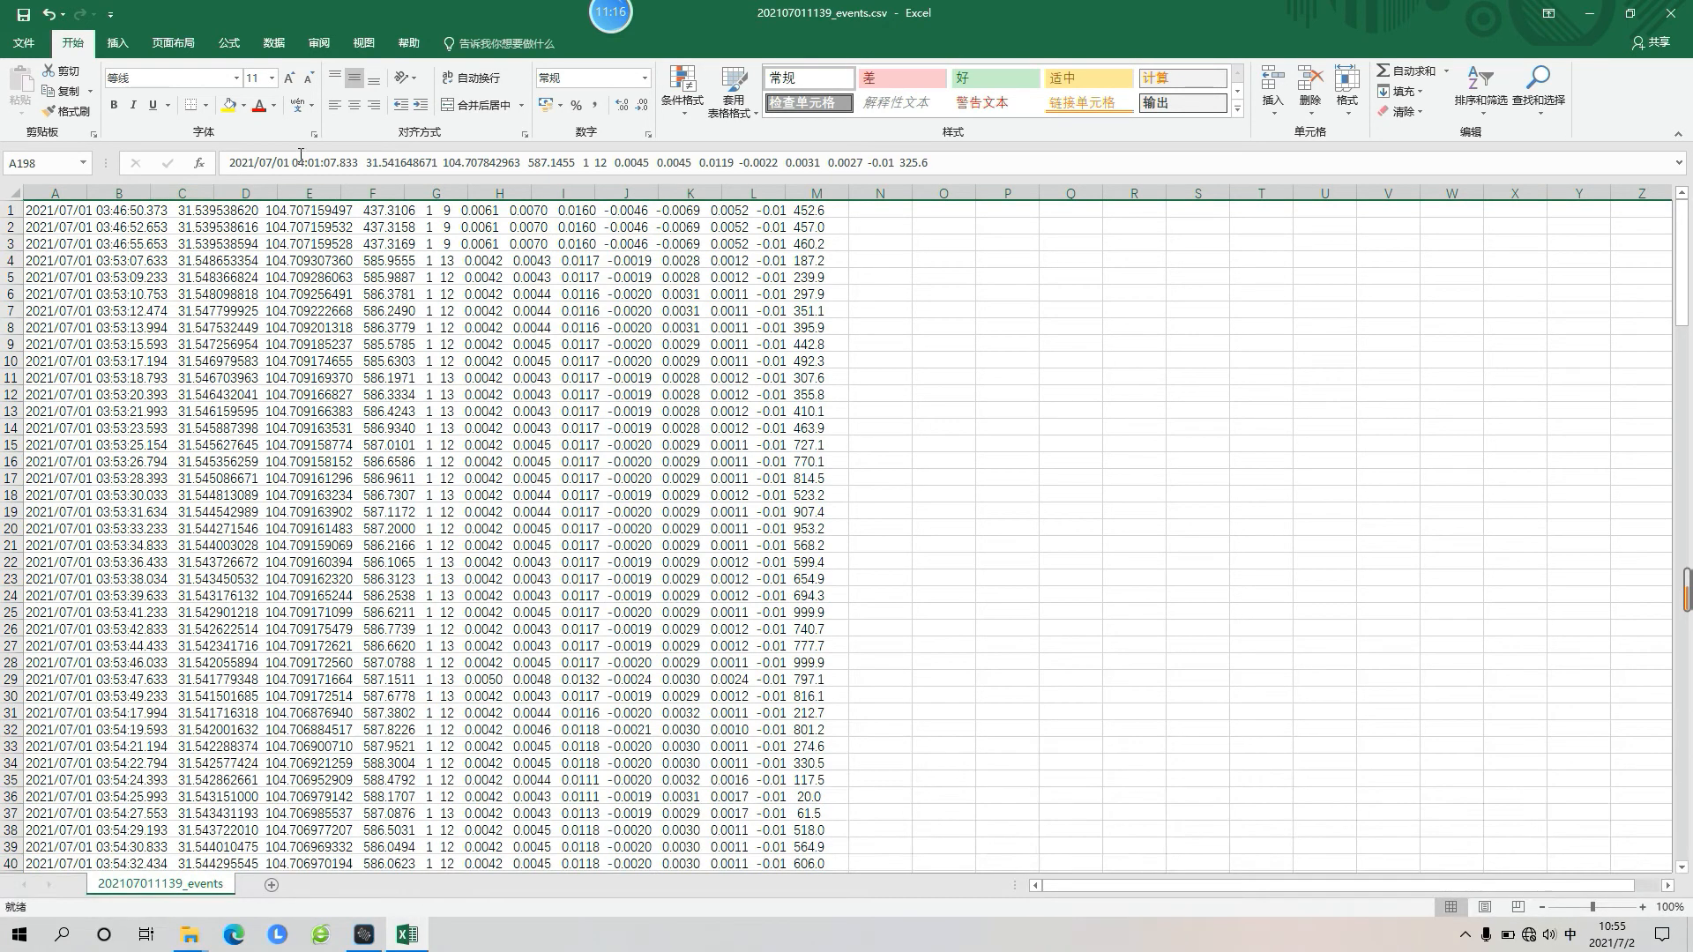
Widen column A so that more of each event record's text fits inside it.
left_click(274, 46)
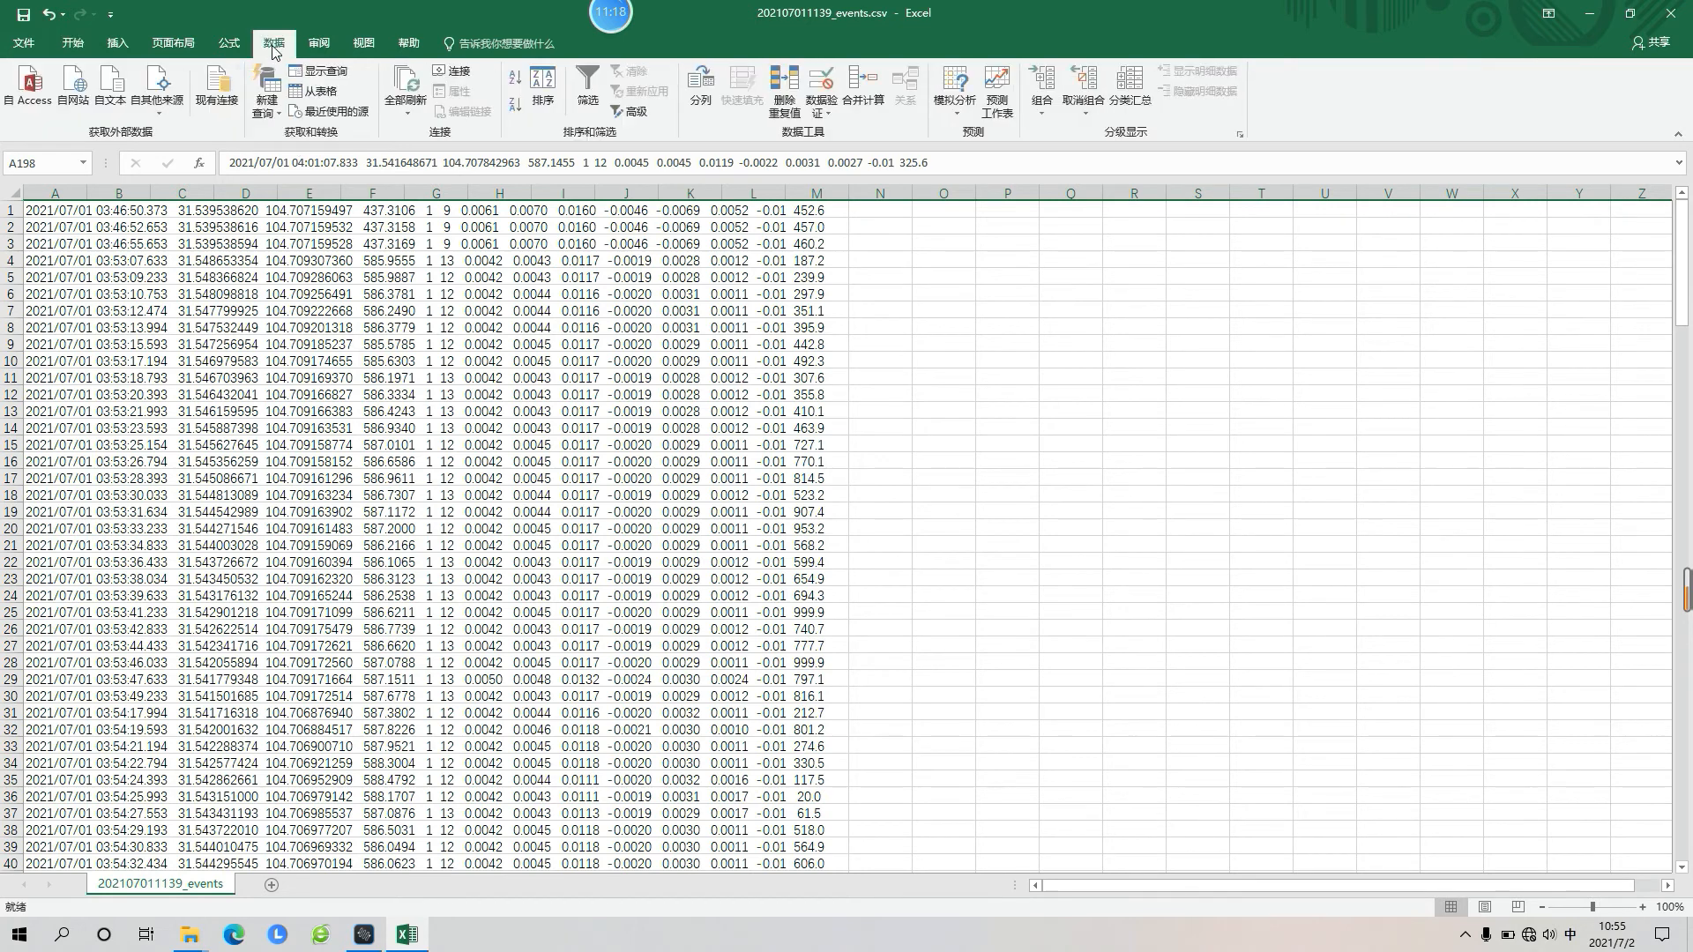
left_click(139, 233)
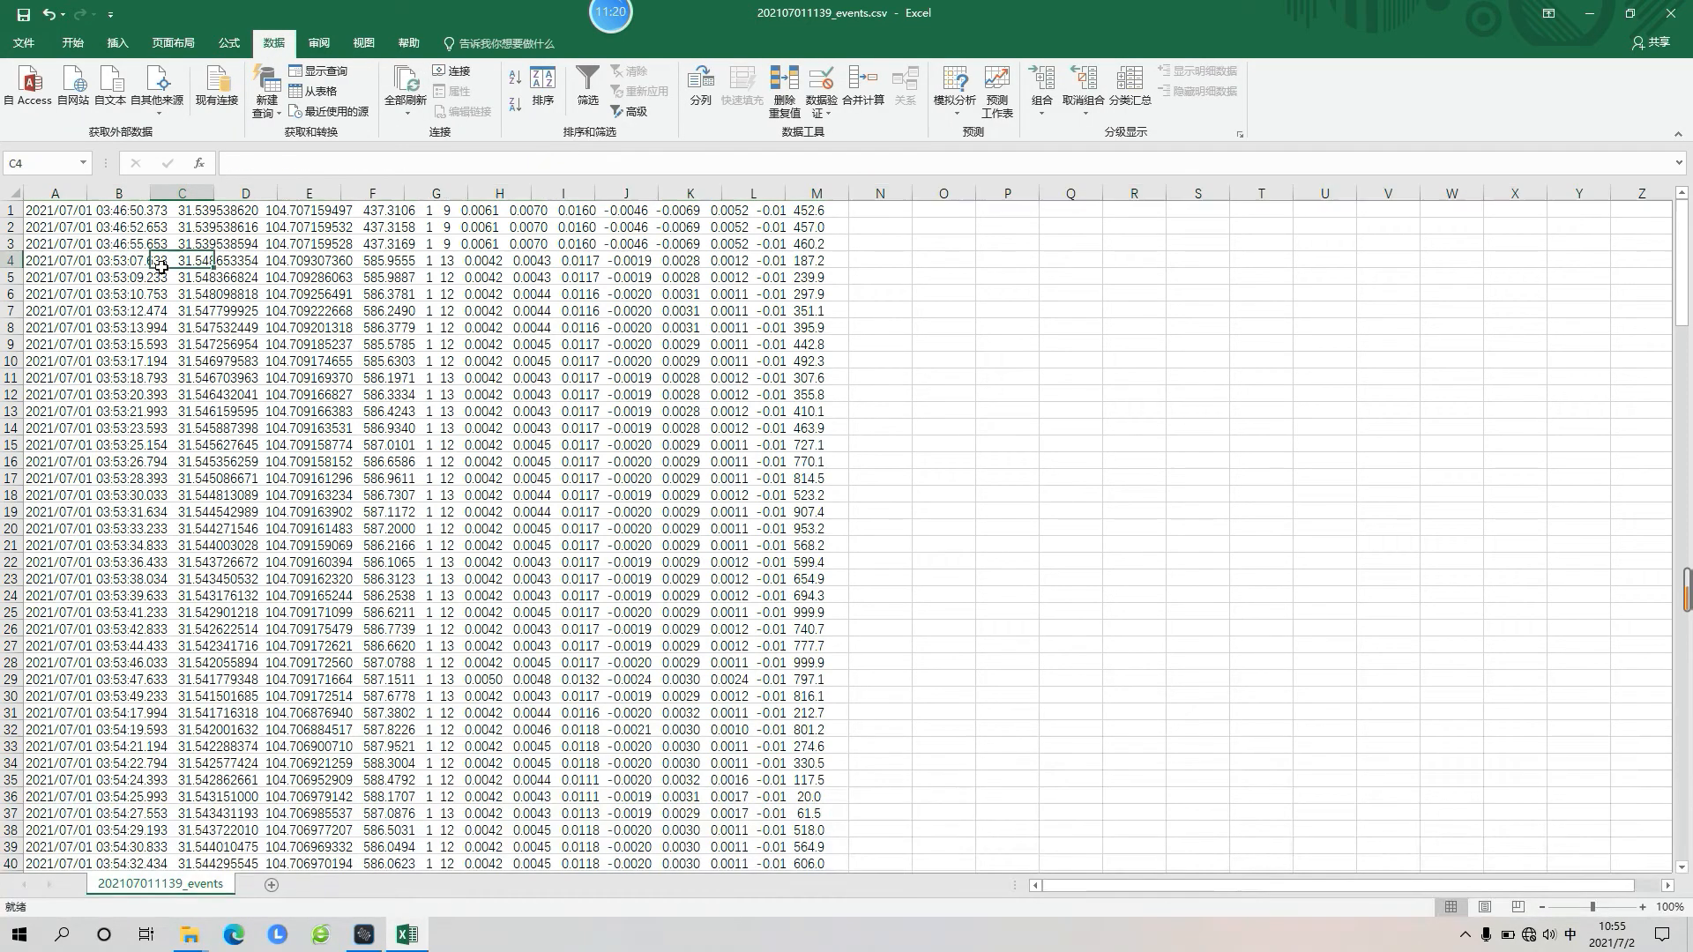
left_click_drag(70, 215, 807, 247)
left_click_drag(89, 184, 432, 185)
left_click(907, 343)
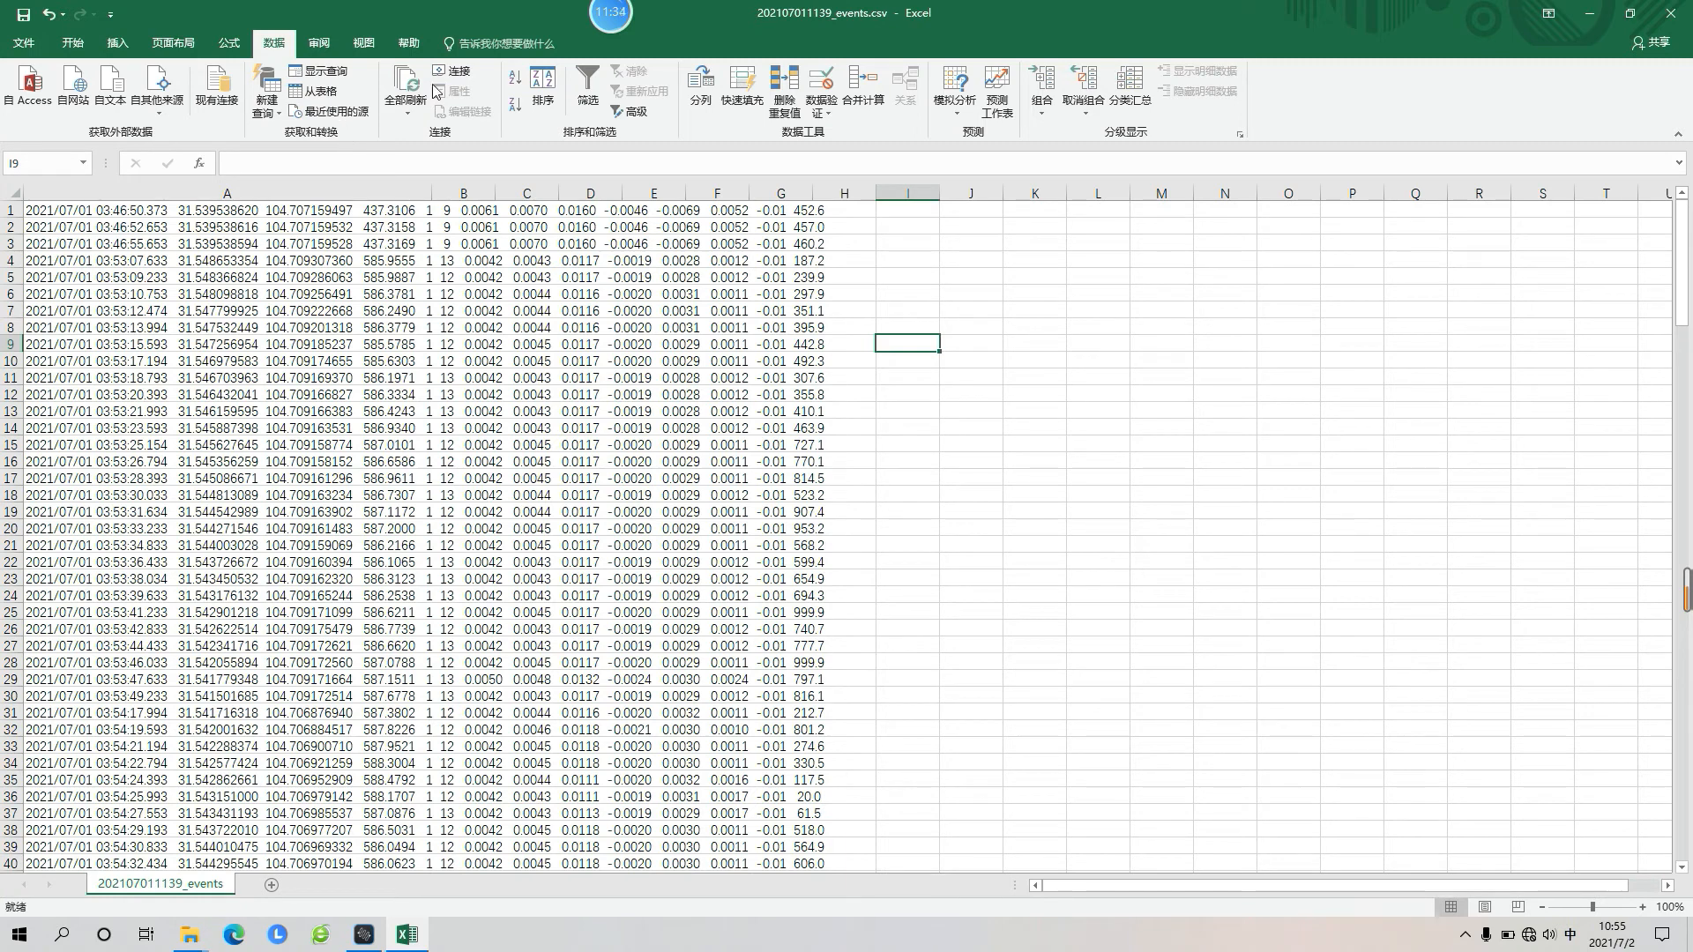
Try to run Text to Columns on an empty cell and on multi-column selections of the first rows.
left_click(704, 109)
left_click(834, 520)
left_click_drag(827, 211, 109, 234)
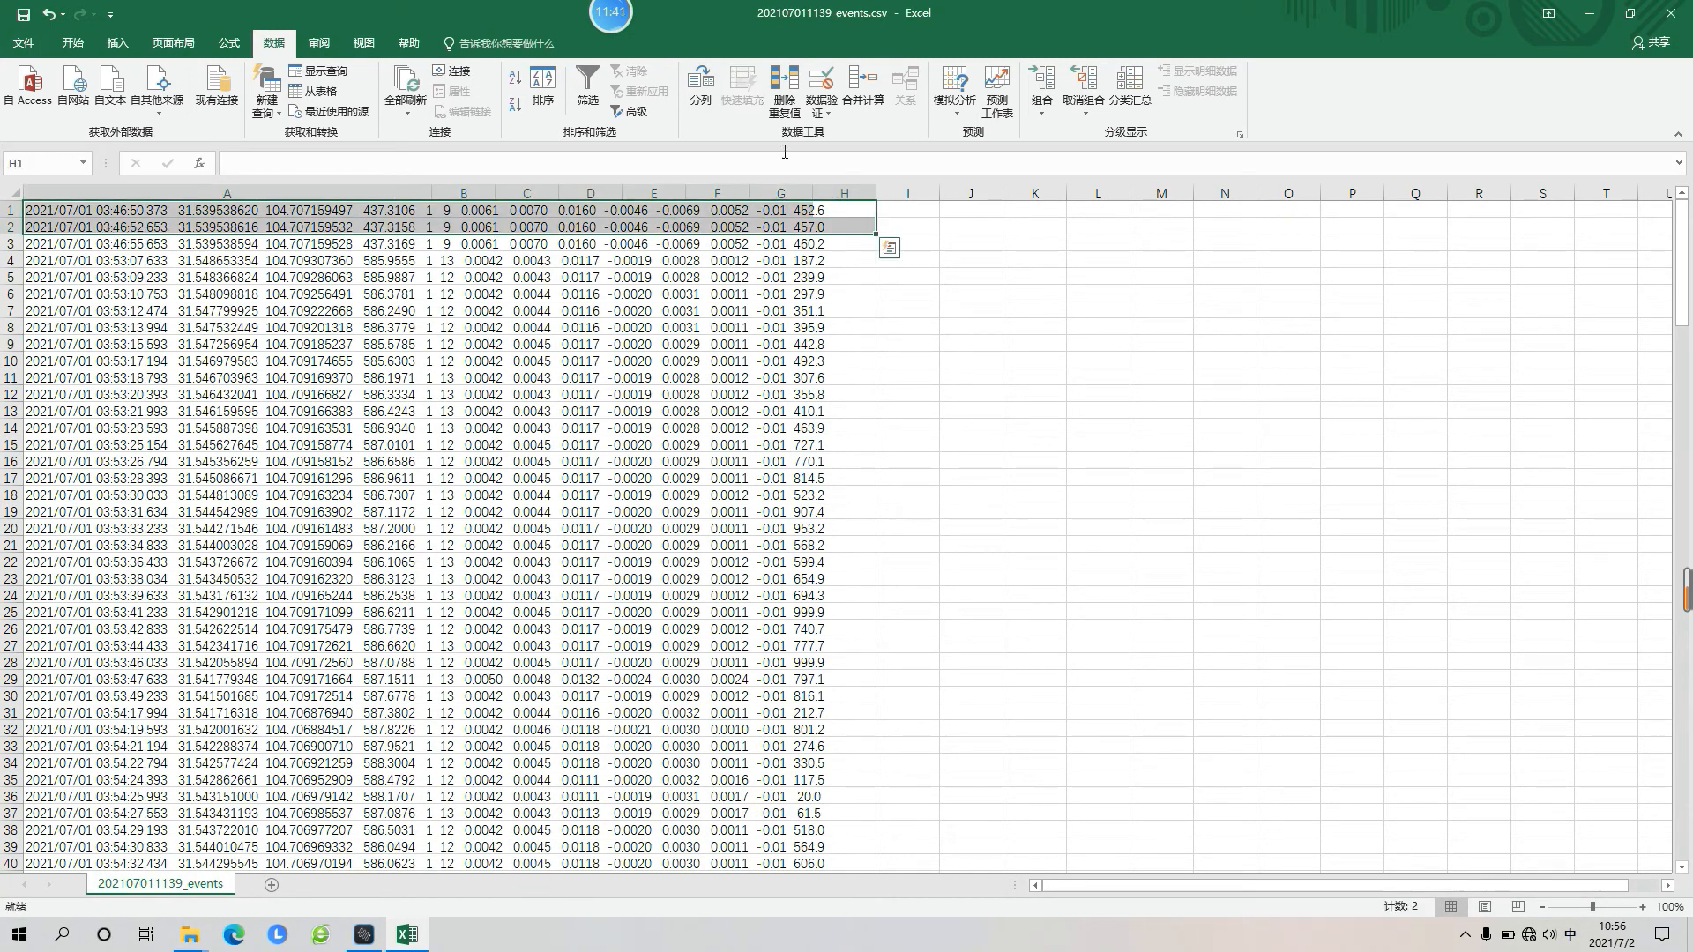
left_click(704, 95)
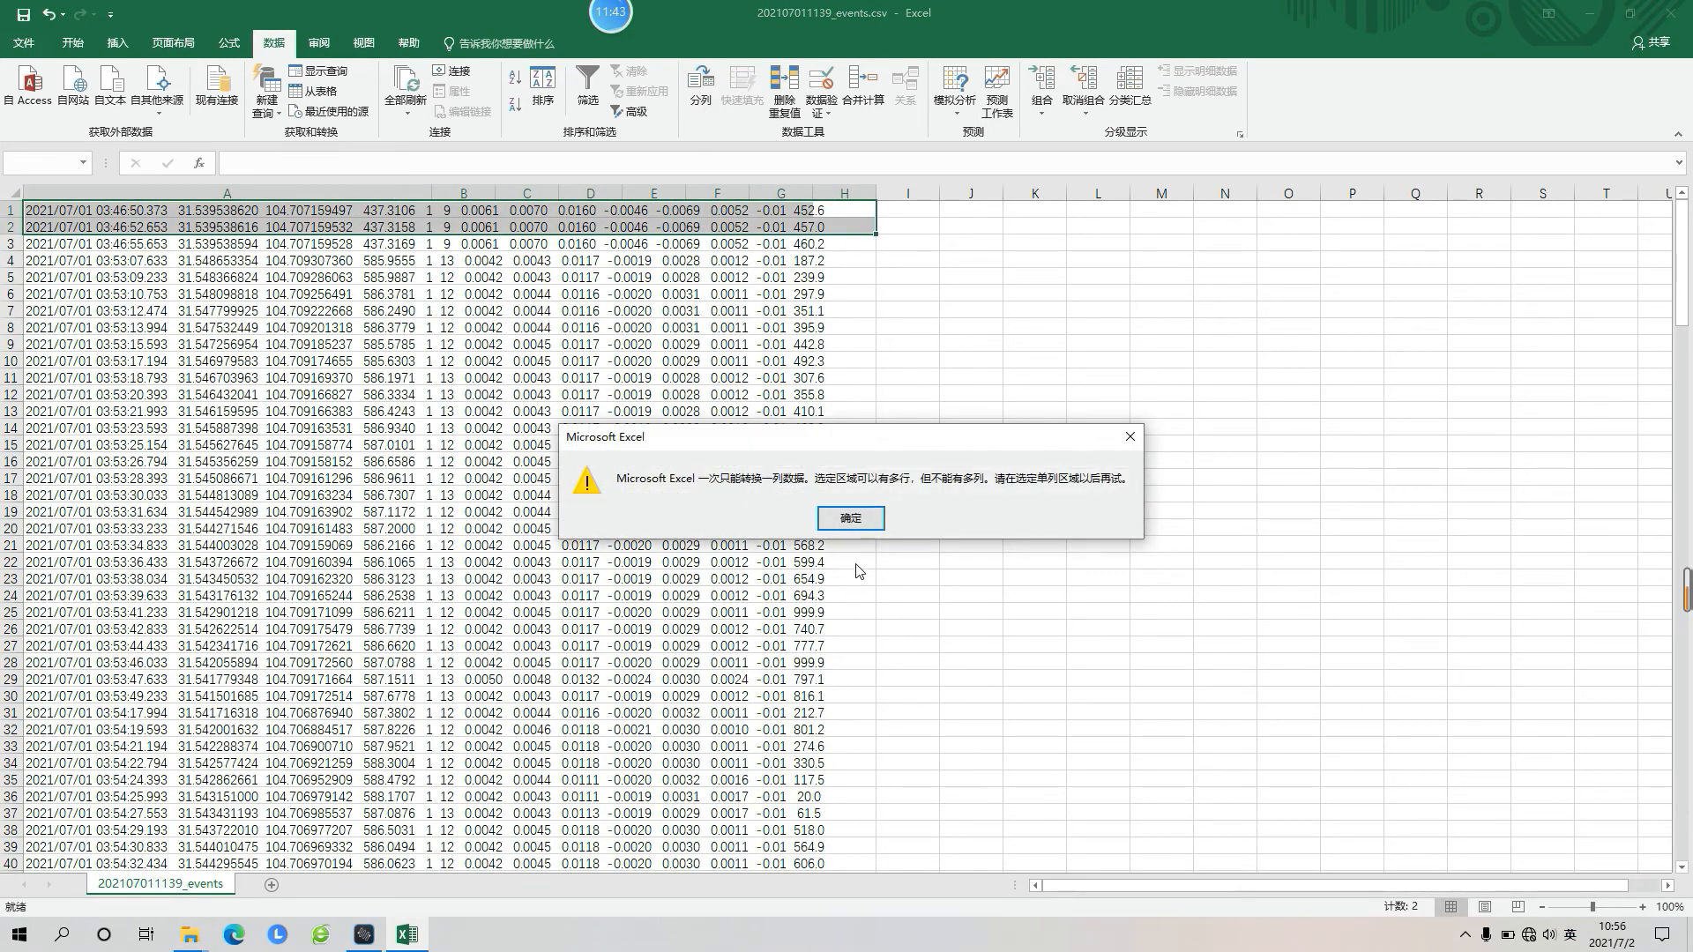
left_click(856, 521)
left_click(838, 214)
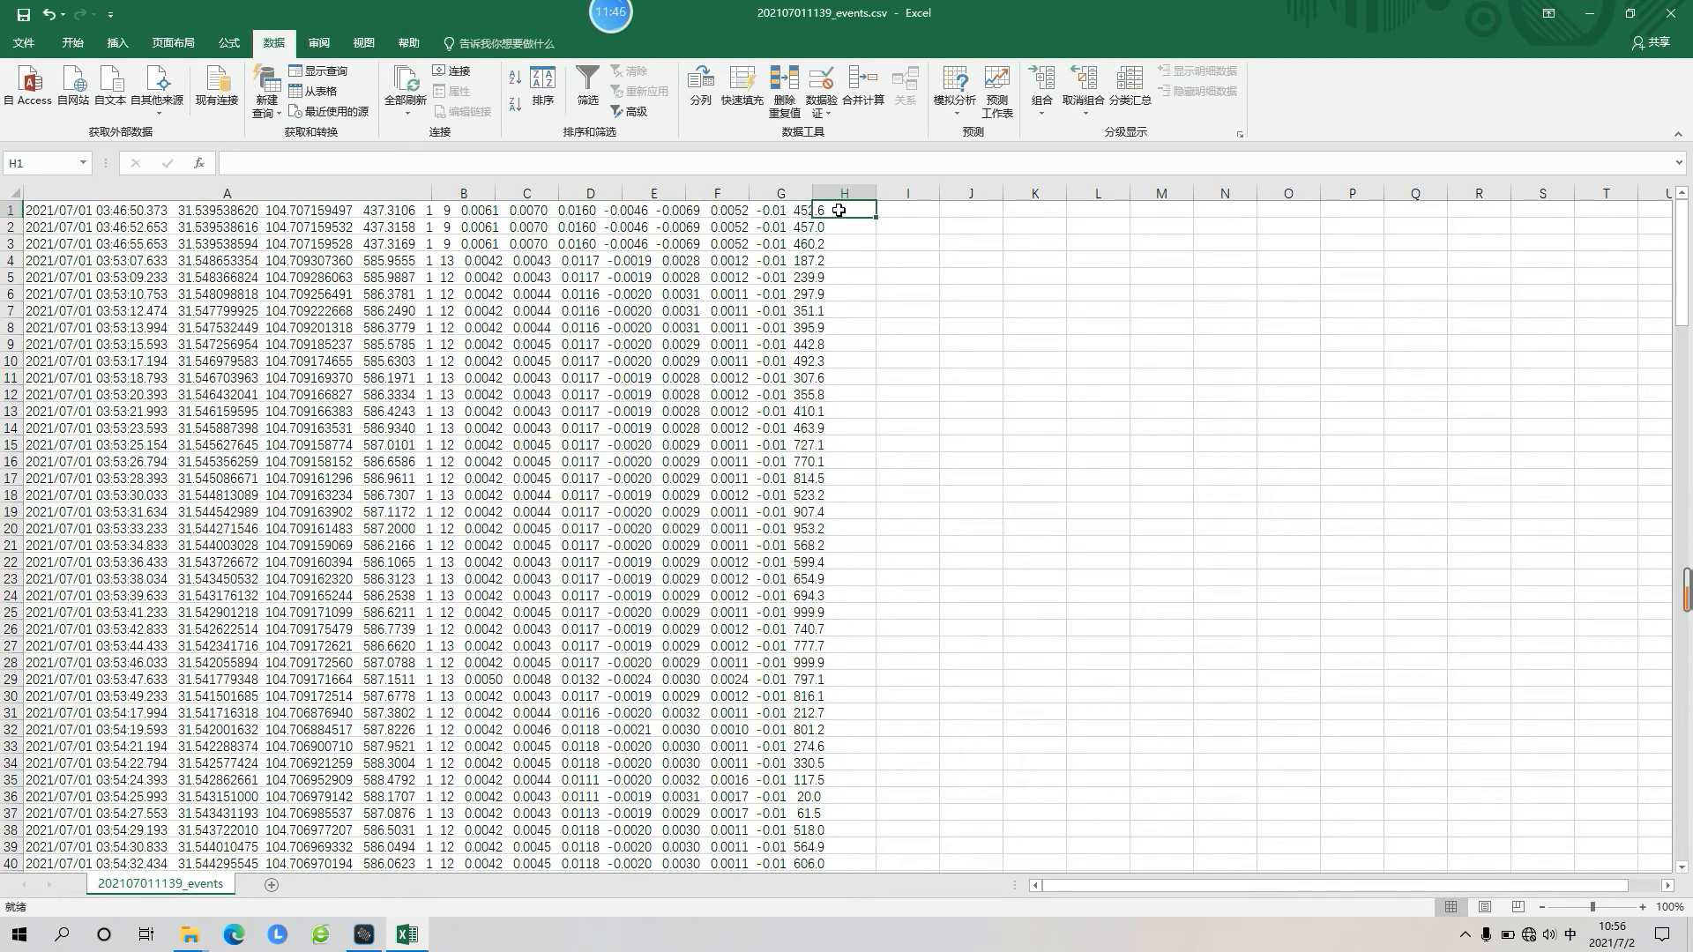
left_click_drag(838, 212, 31, 213)
left_click(702, 96)
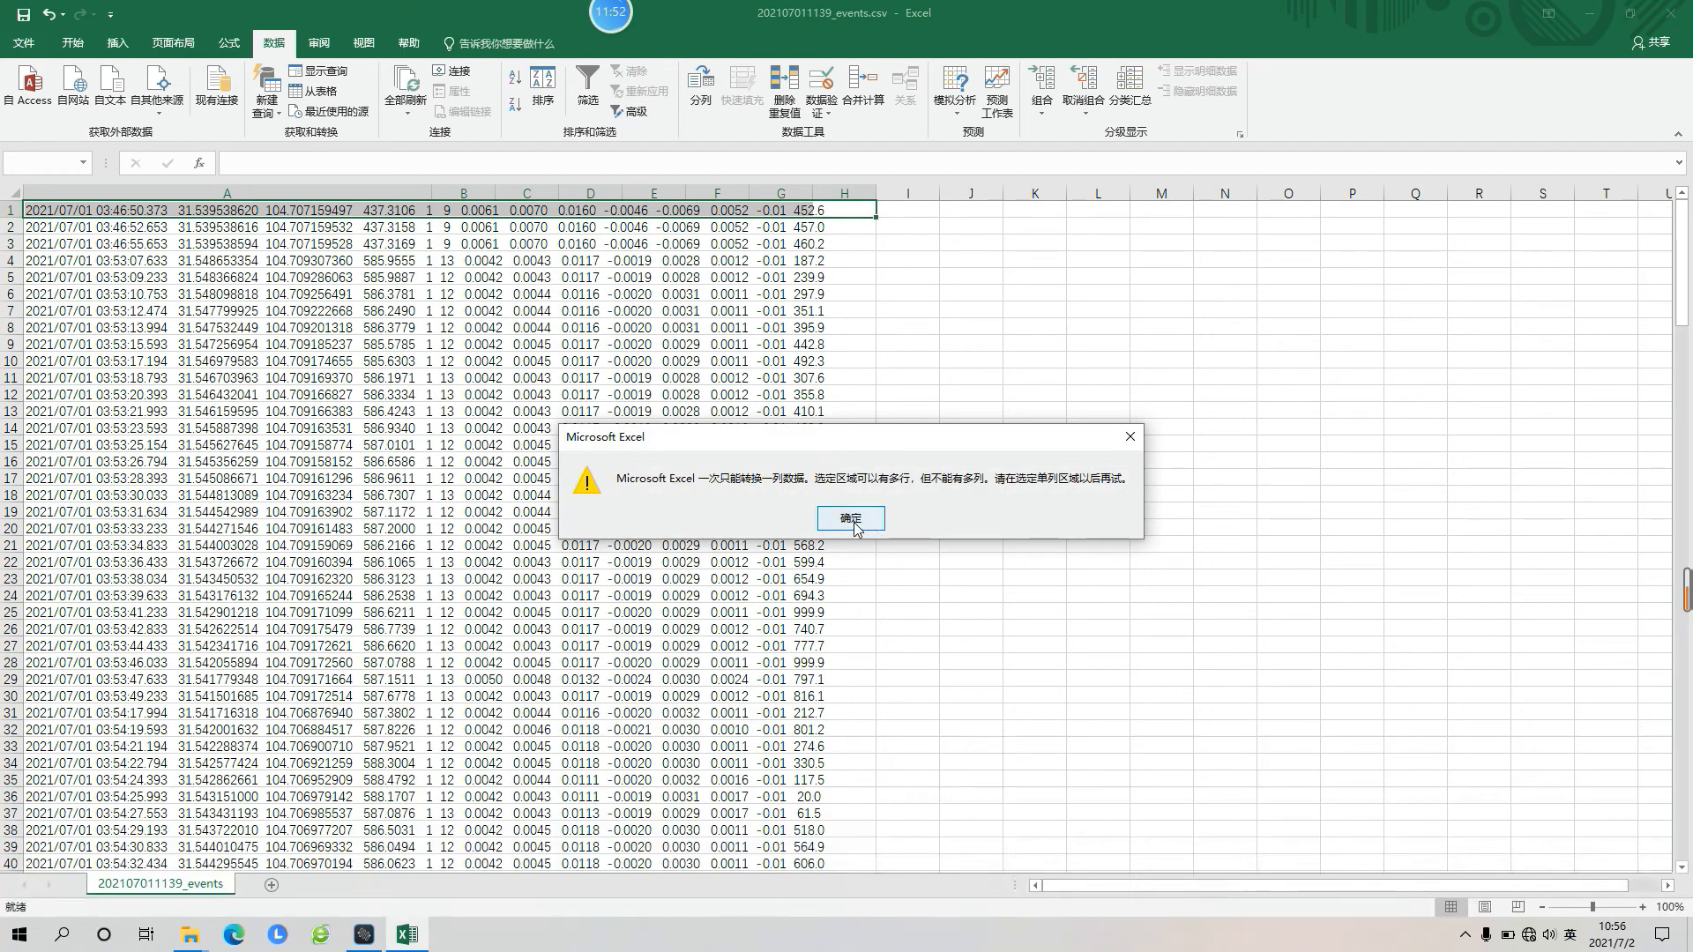
left_click(851, 518)
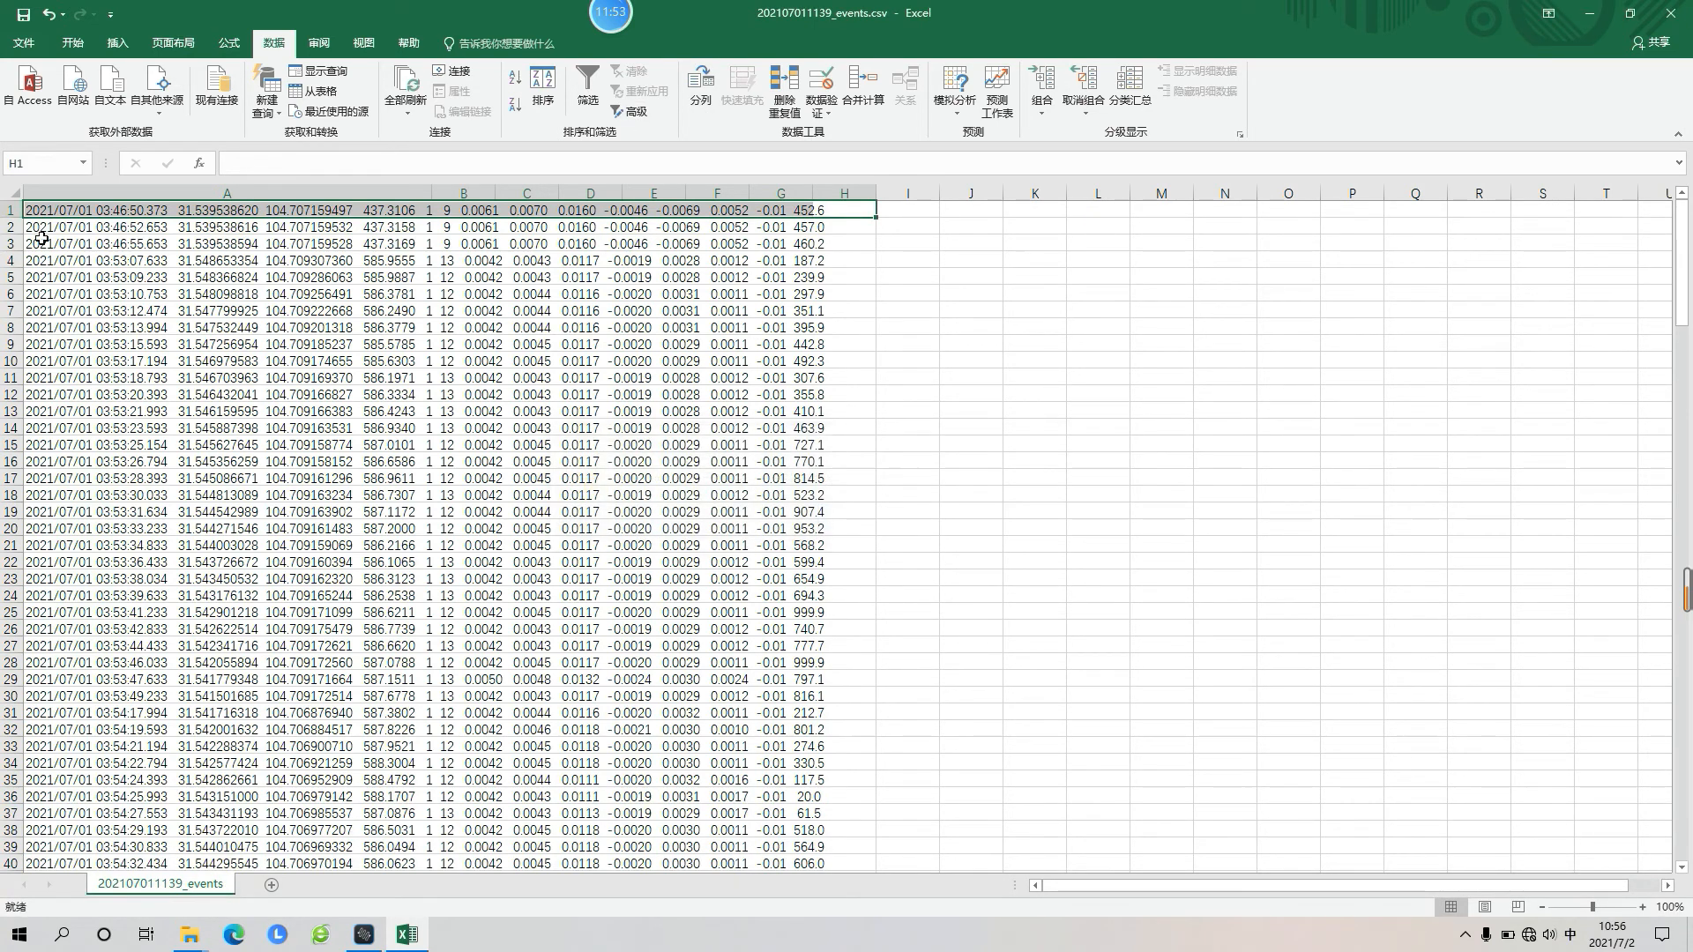
Split column A with Text to Columns as delimited data, using only space as the delimiter, General format and destination $A$1.
left_click(62, 207)
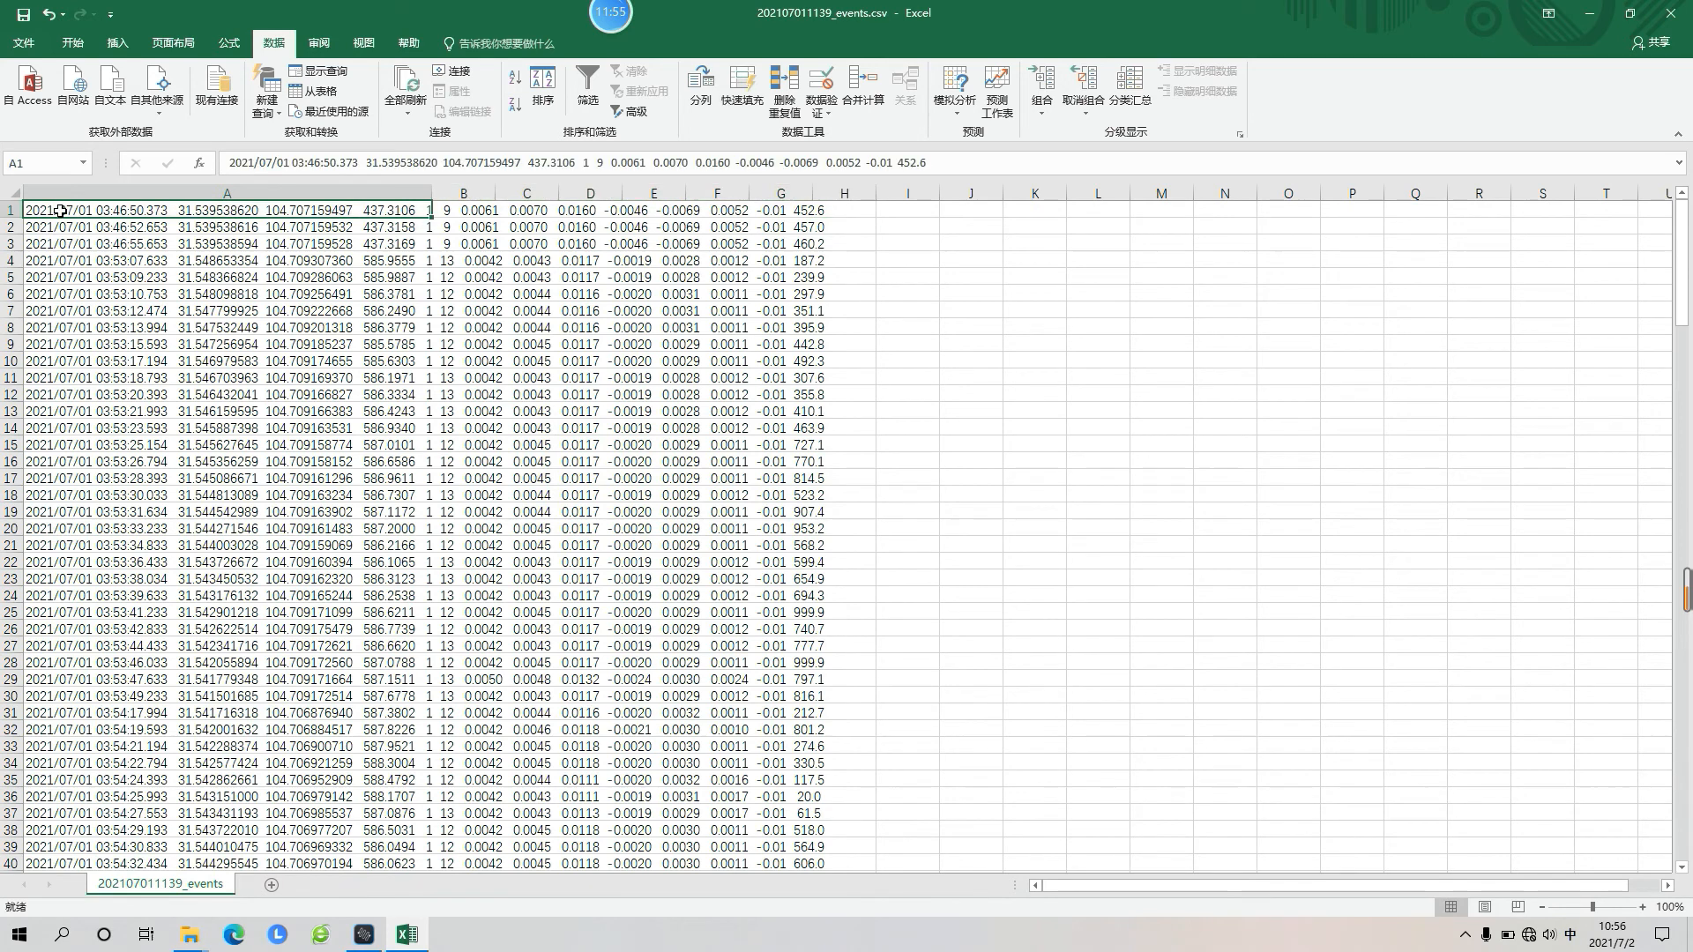
left_click(413, 194)
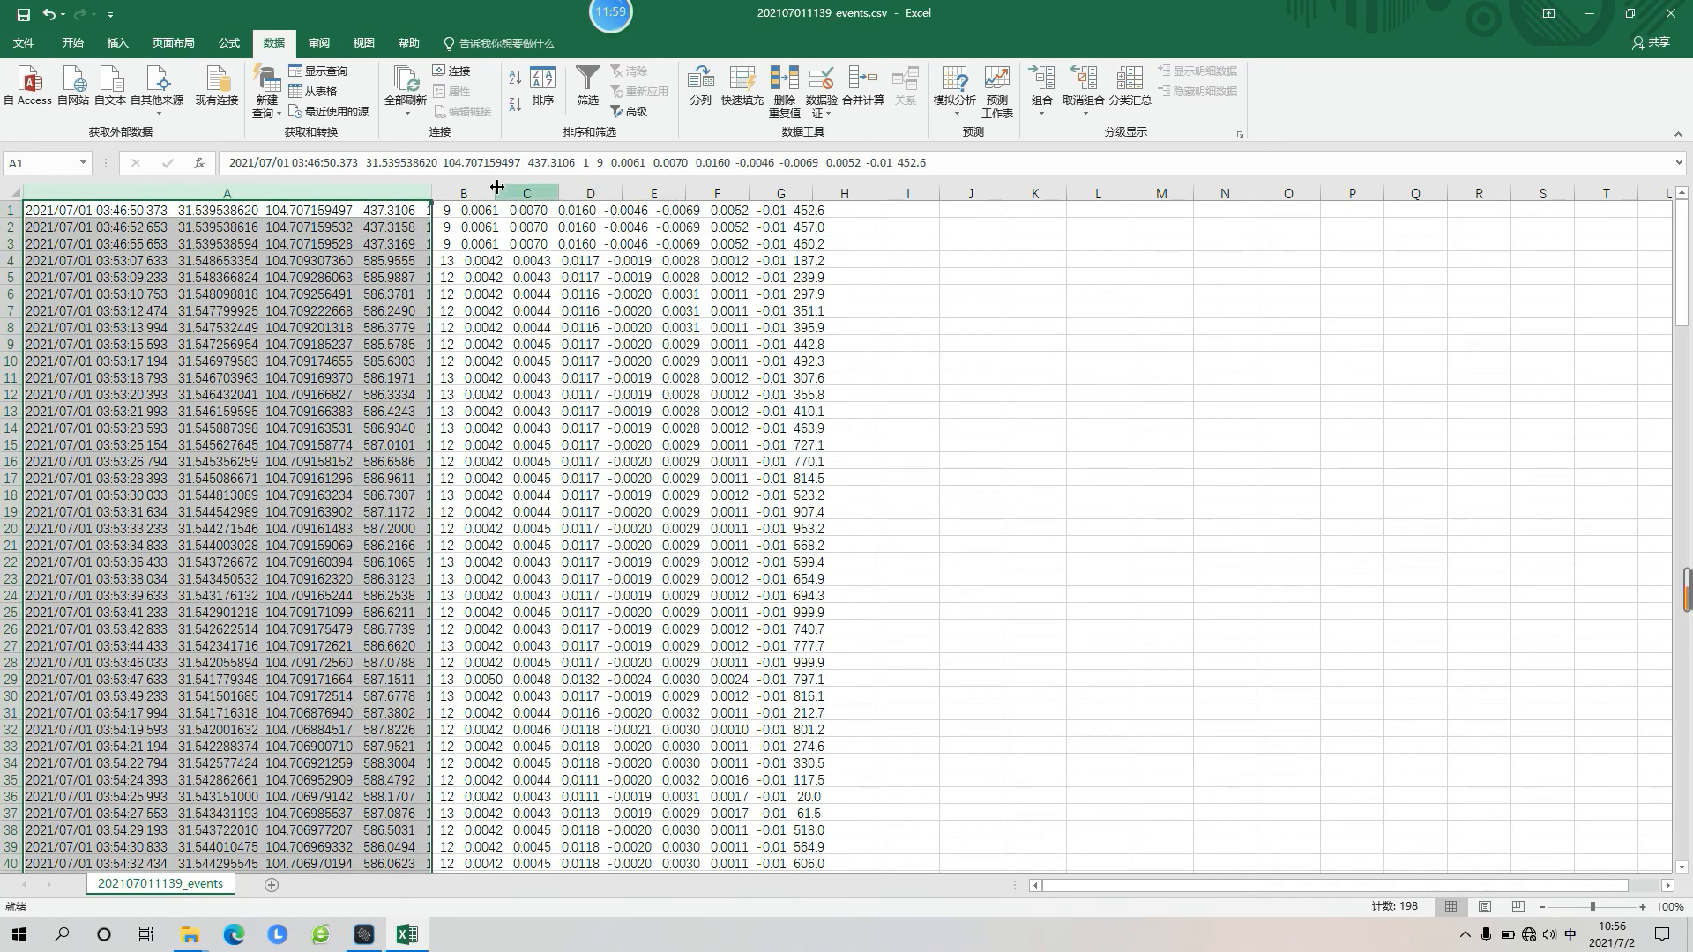
left_click(703, 101)
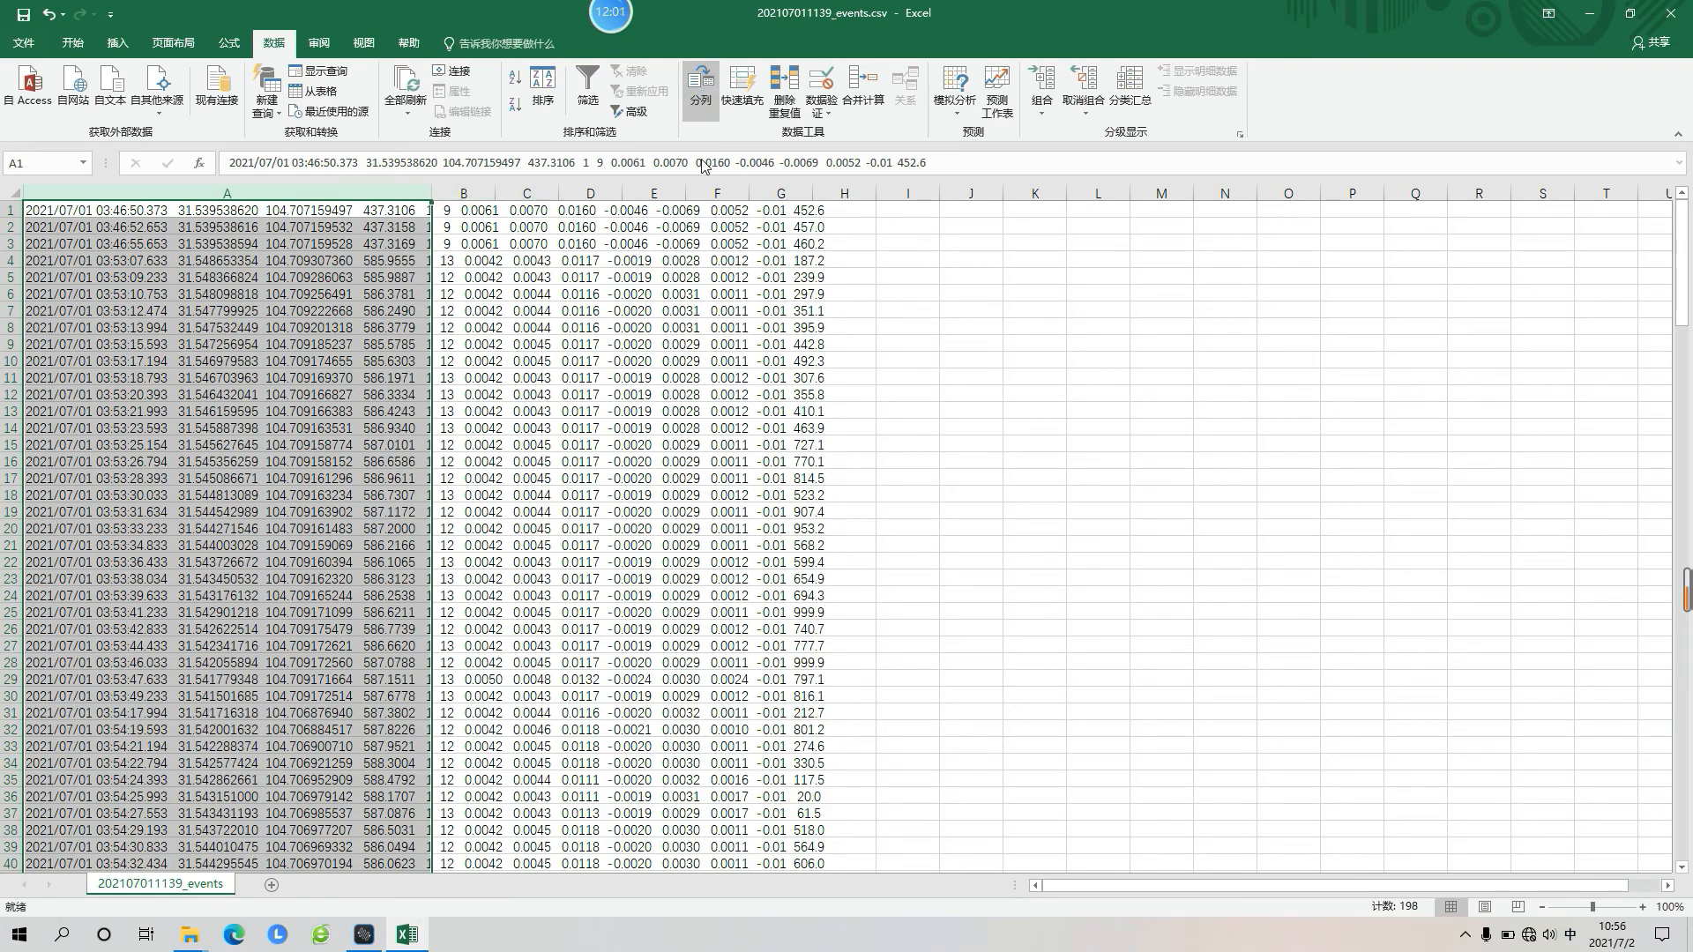
left_click(681, 350)
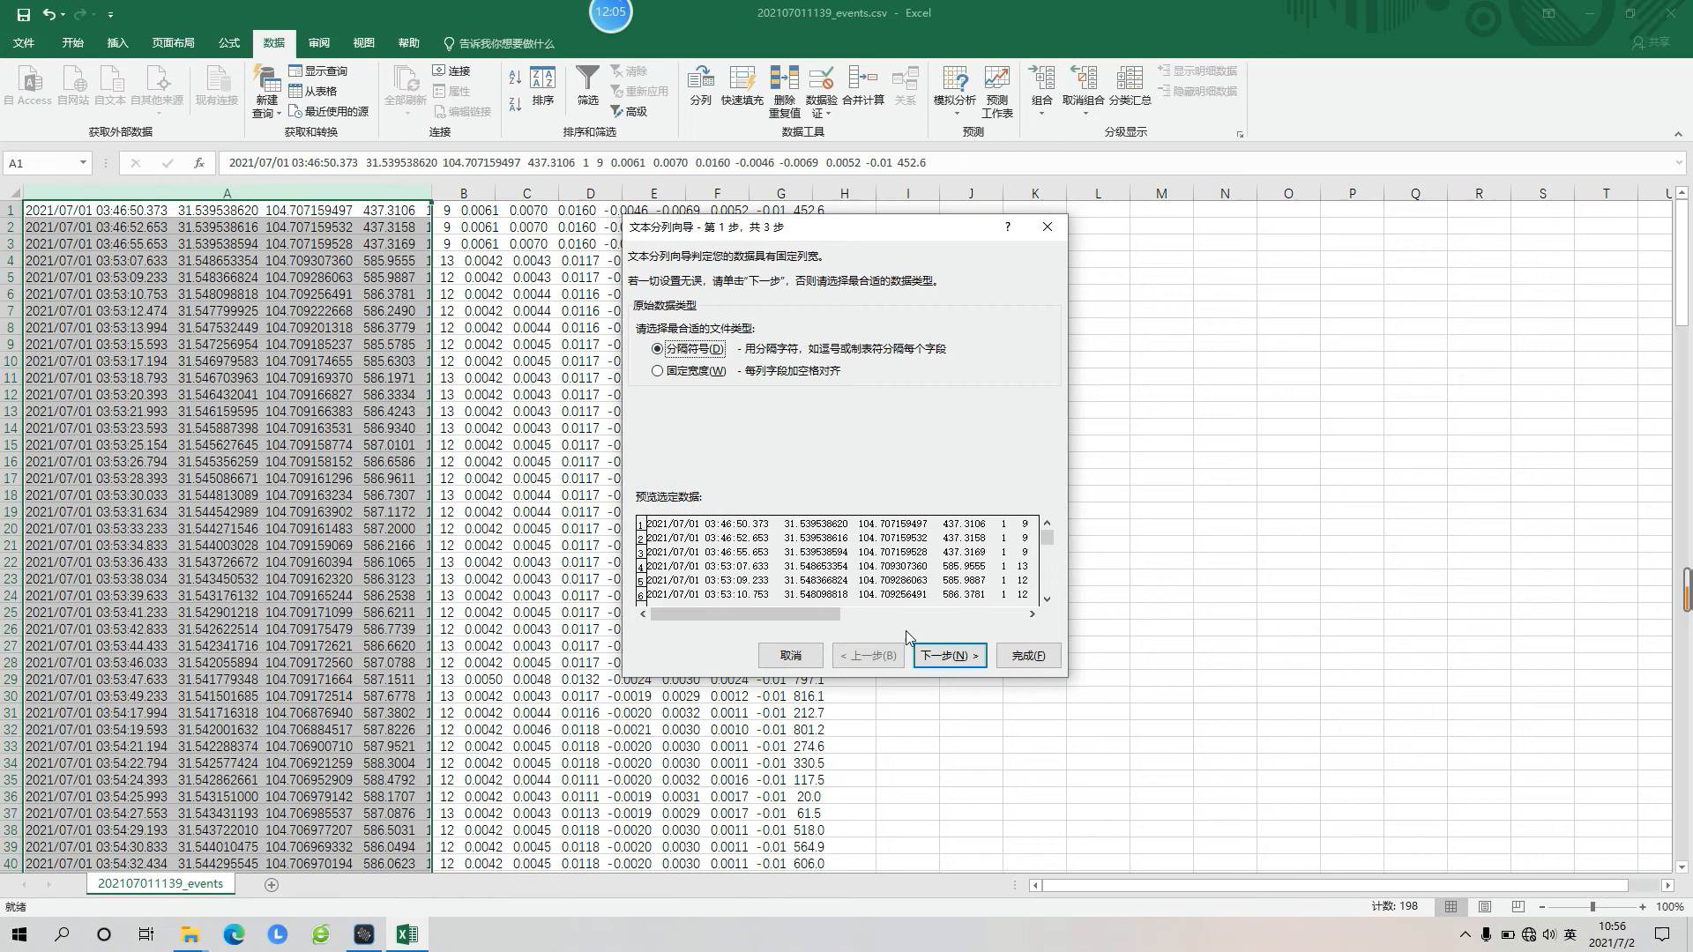
left_click(949, 655)
left_click(671, 376)
left_click(668, 309)
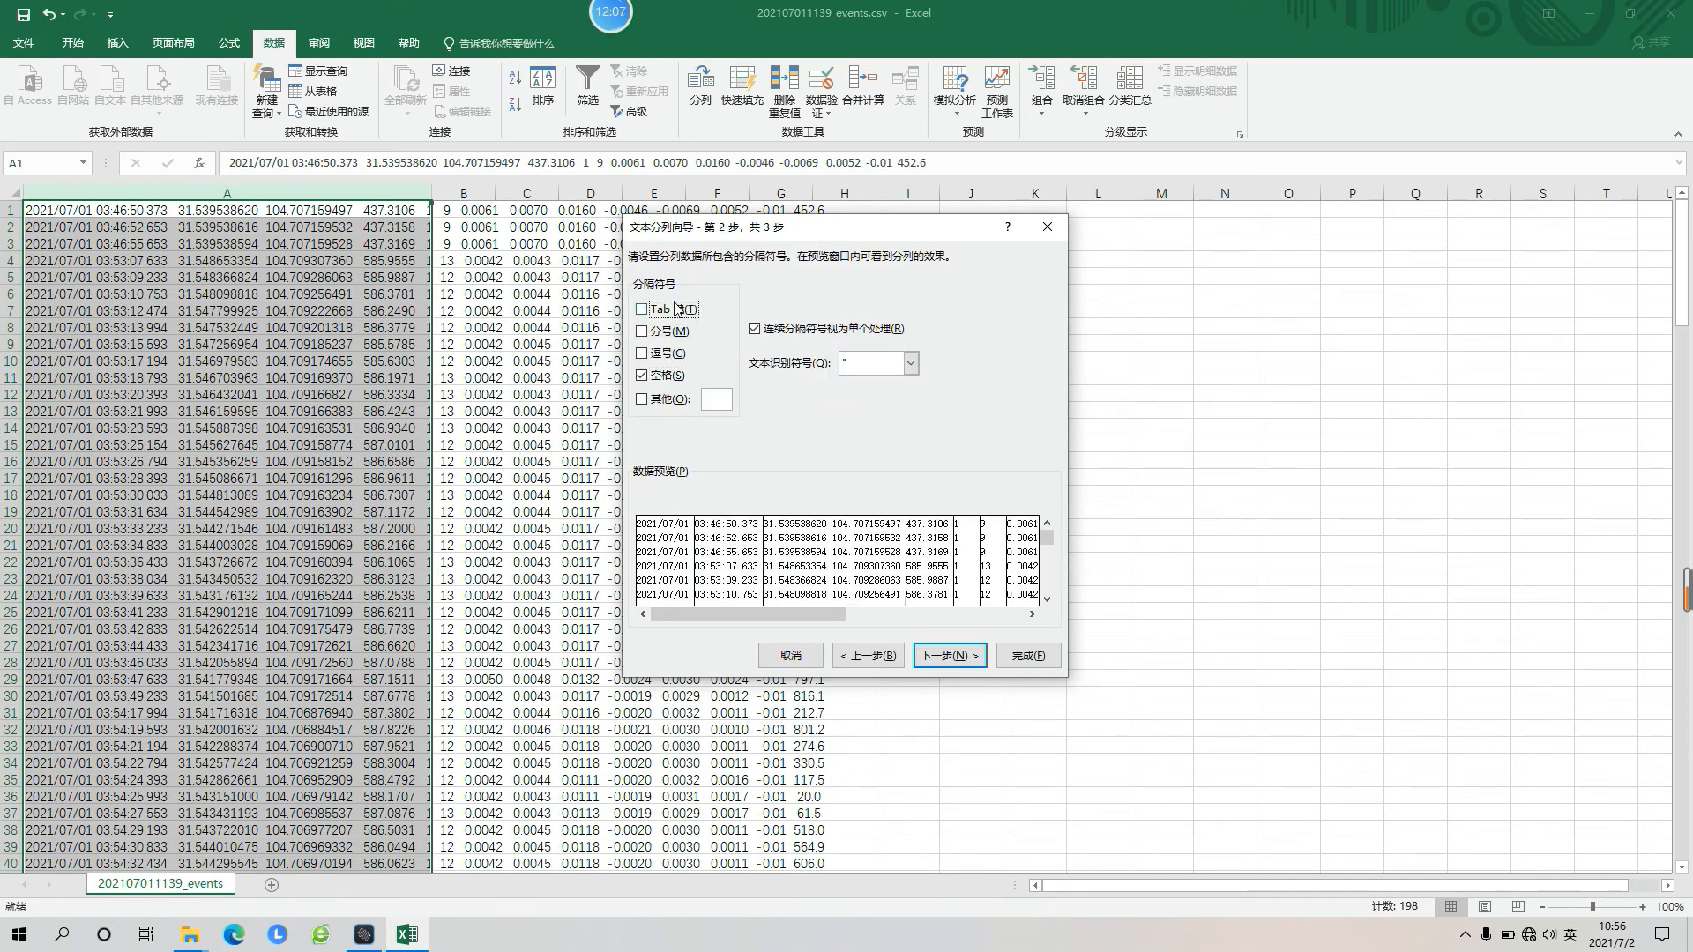
left_click_drag(748, 607, 923, 619)
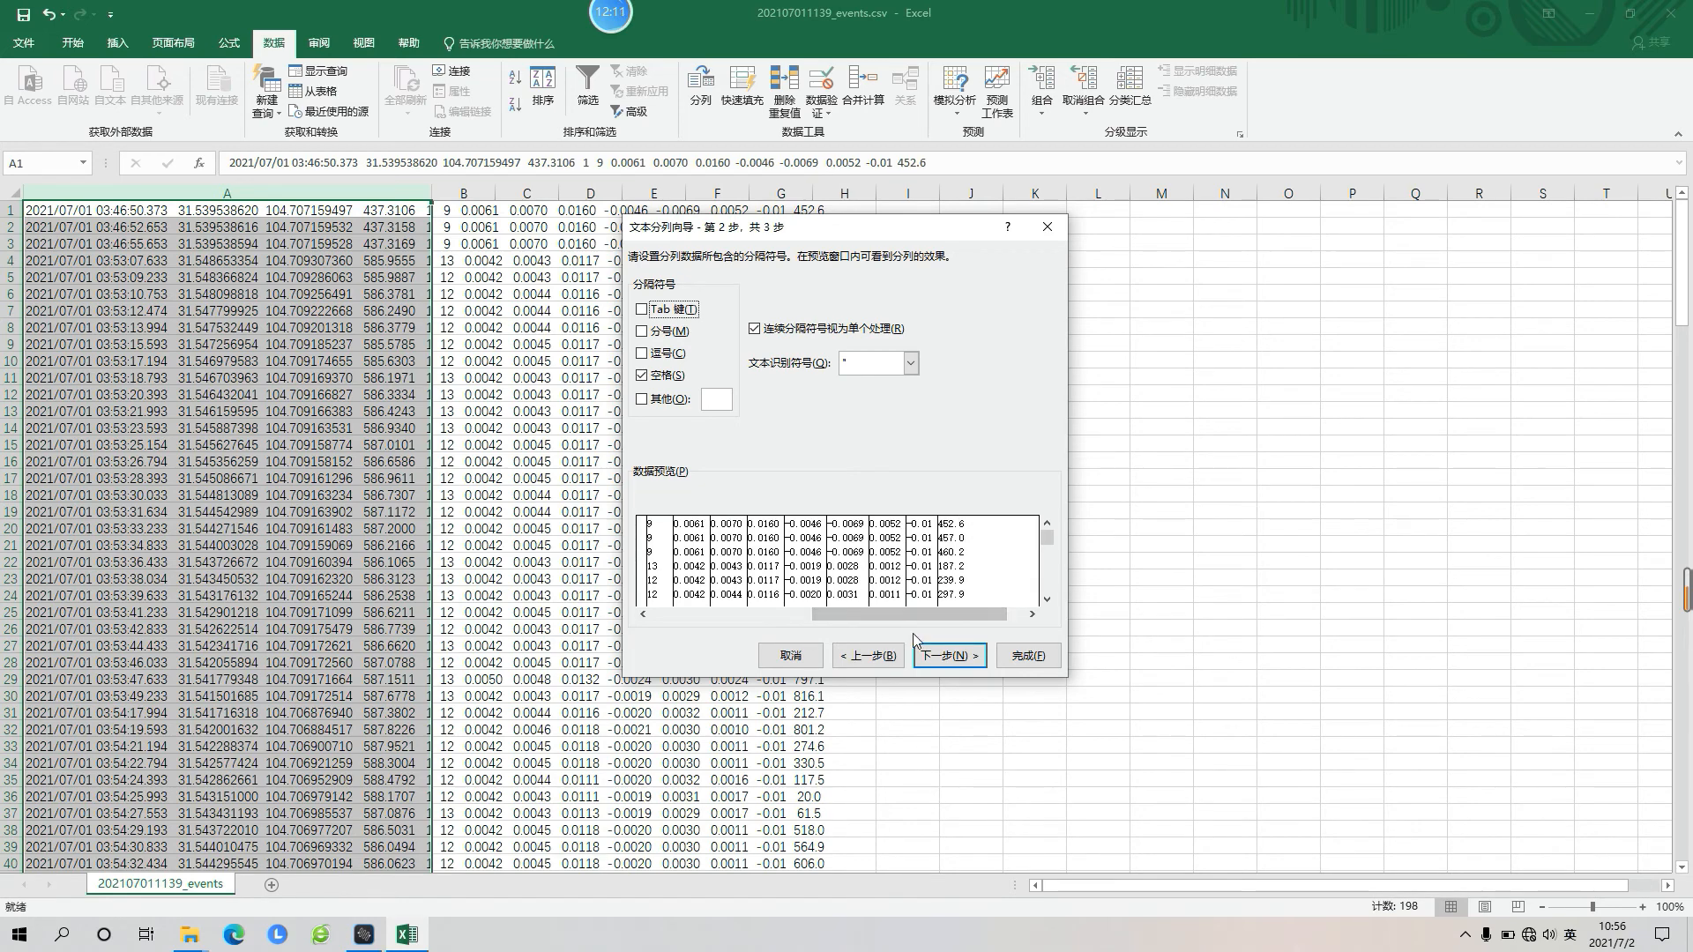
left_click(949, 655)
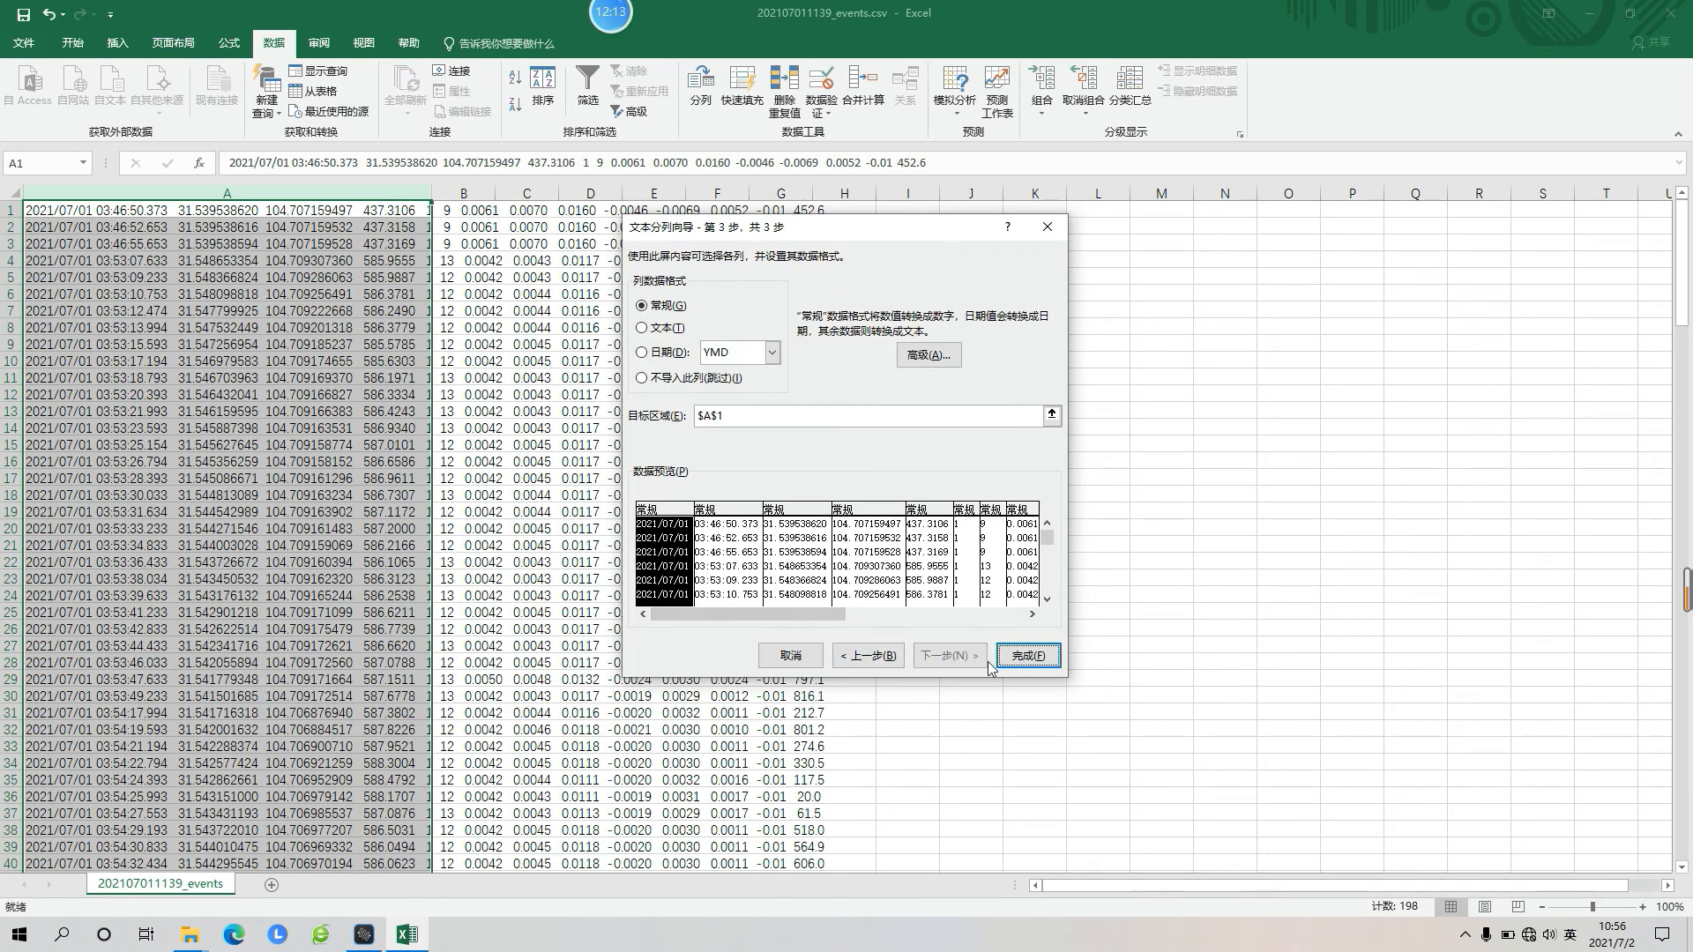
left_click(1028, 657)
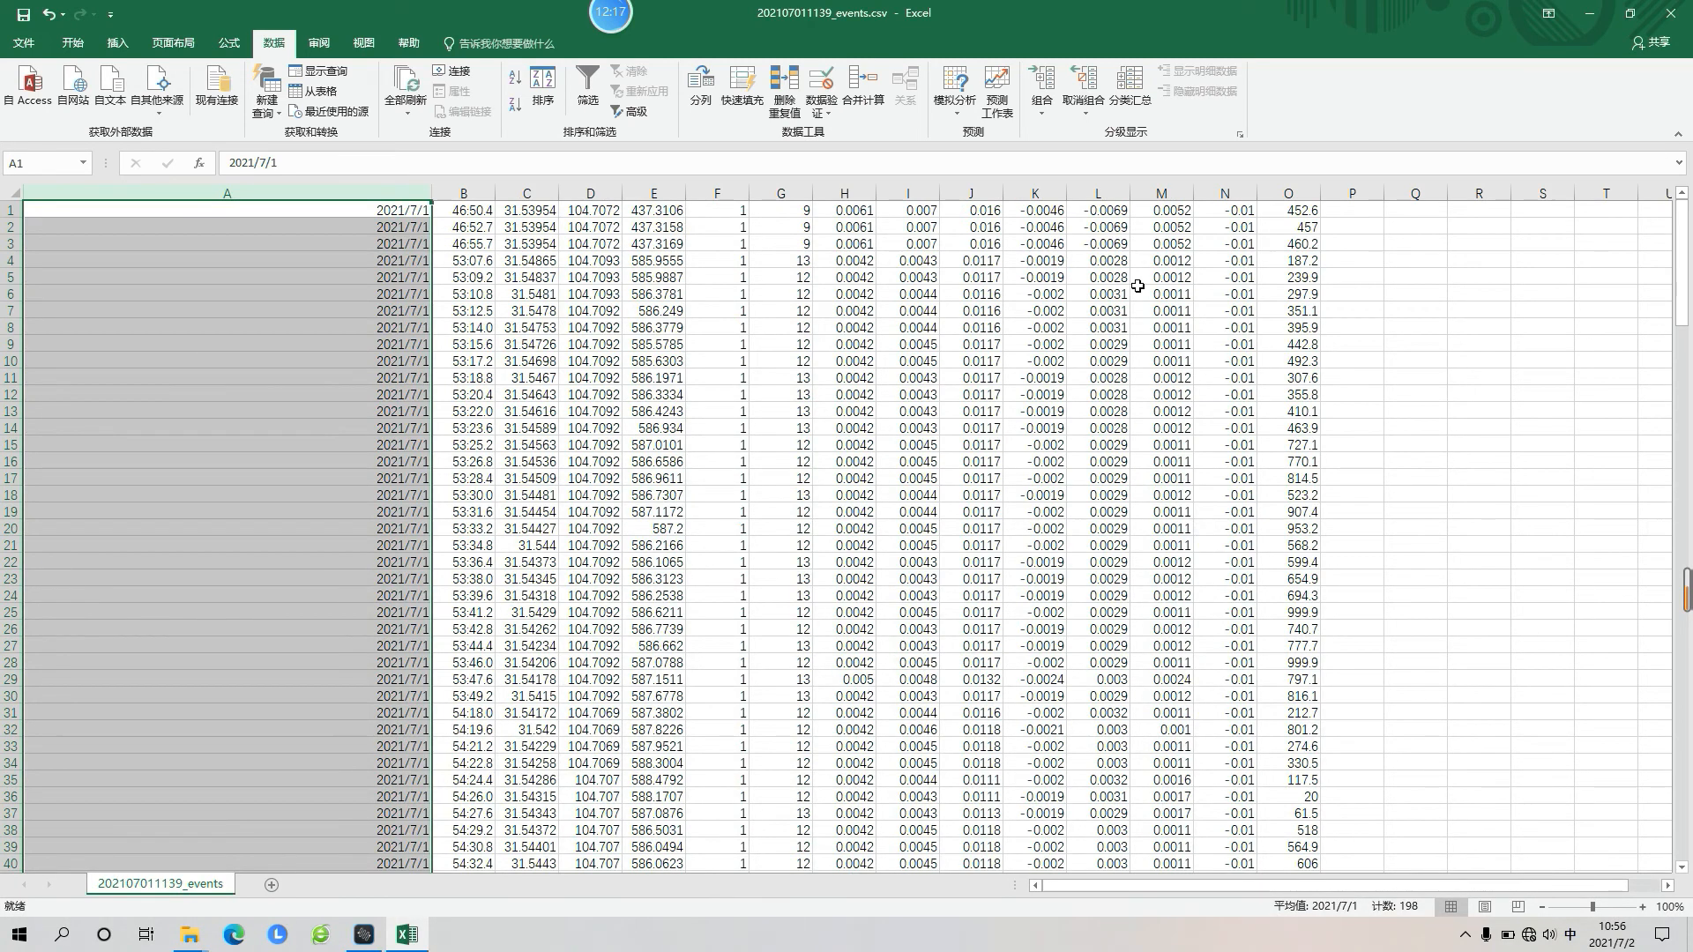
left_click(1196, 286)
left_click(1270, 244)
left_click(409, 327)
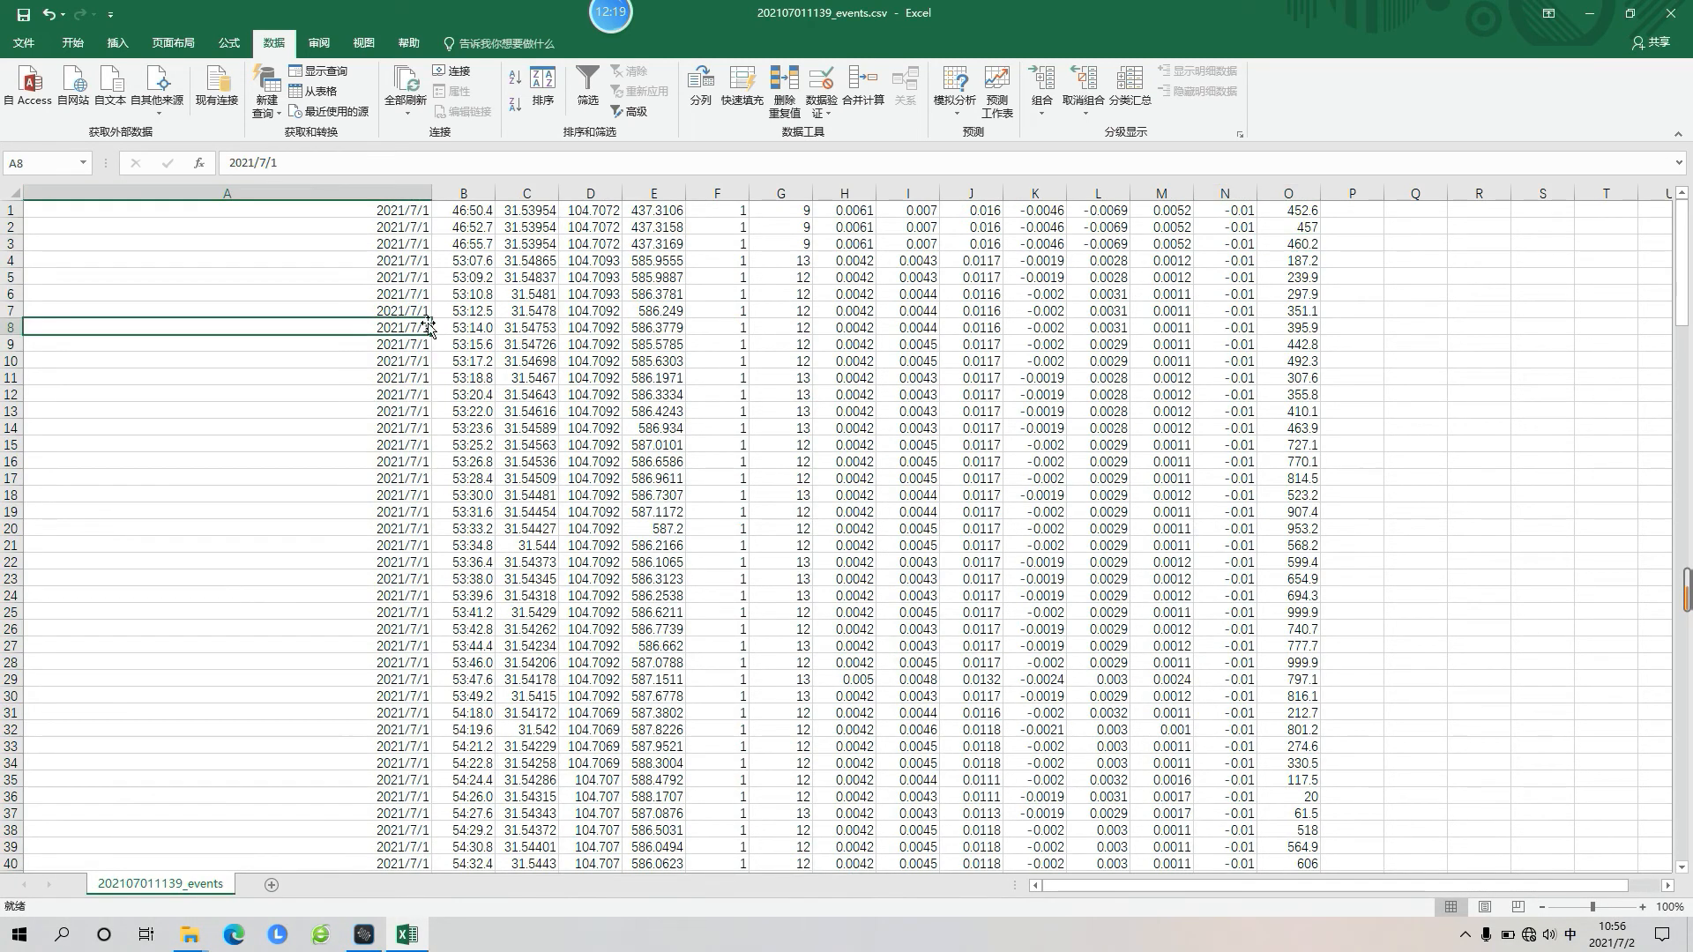
left_click(1234, 312)
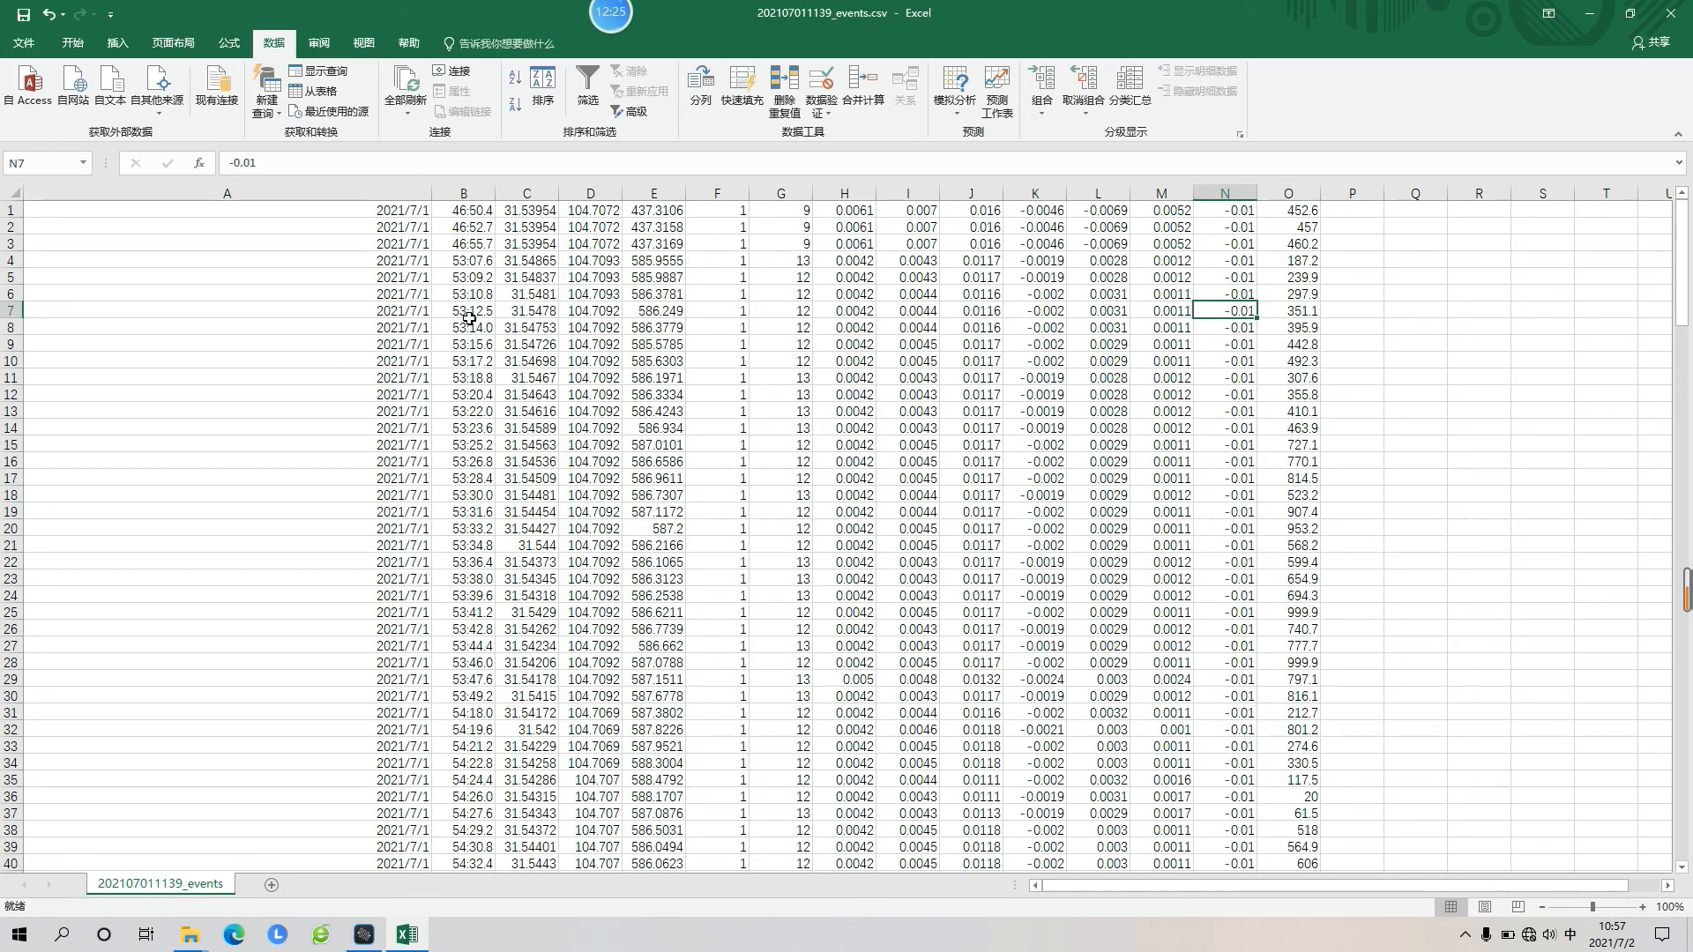
Delete the entire date column A from the events sheet.
left_click(329, 205)
right_click(344, 210)
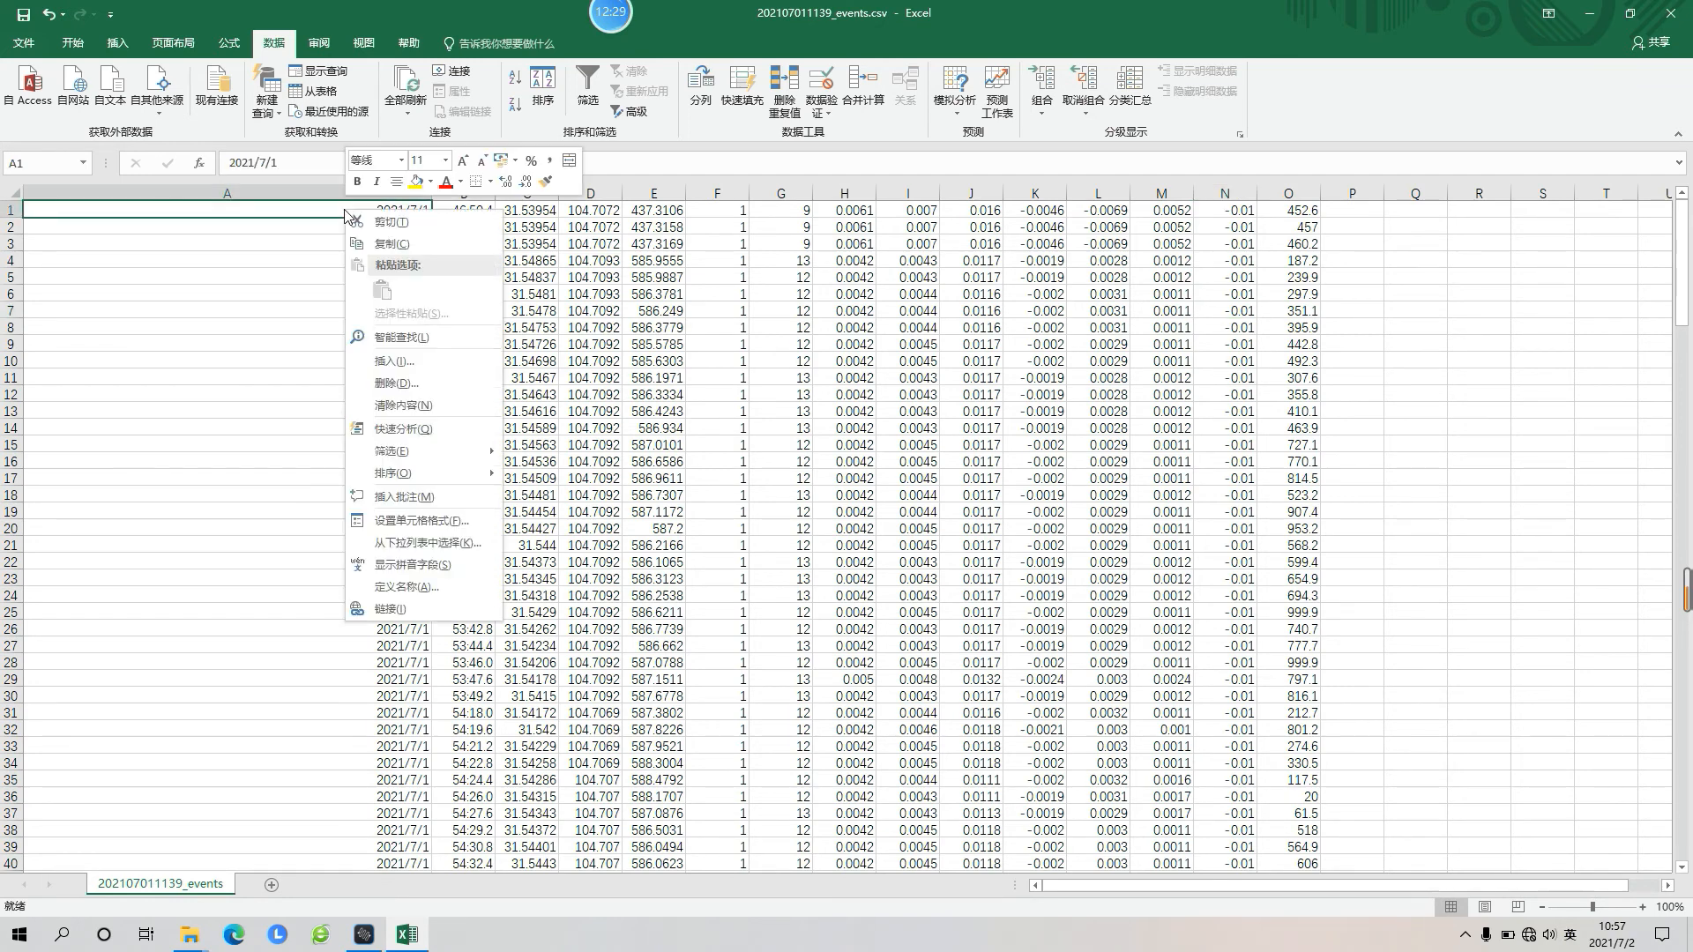
left_click(407, 386)
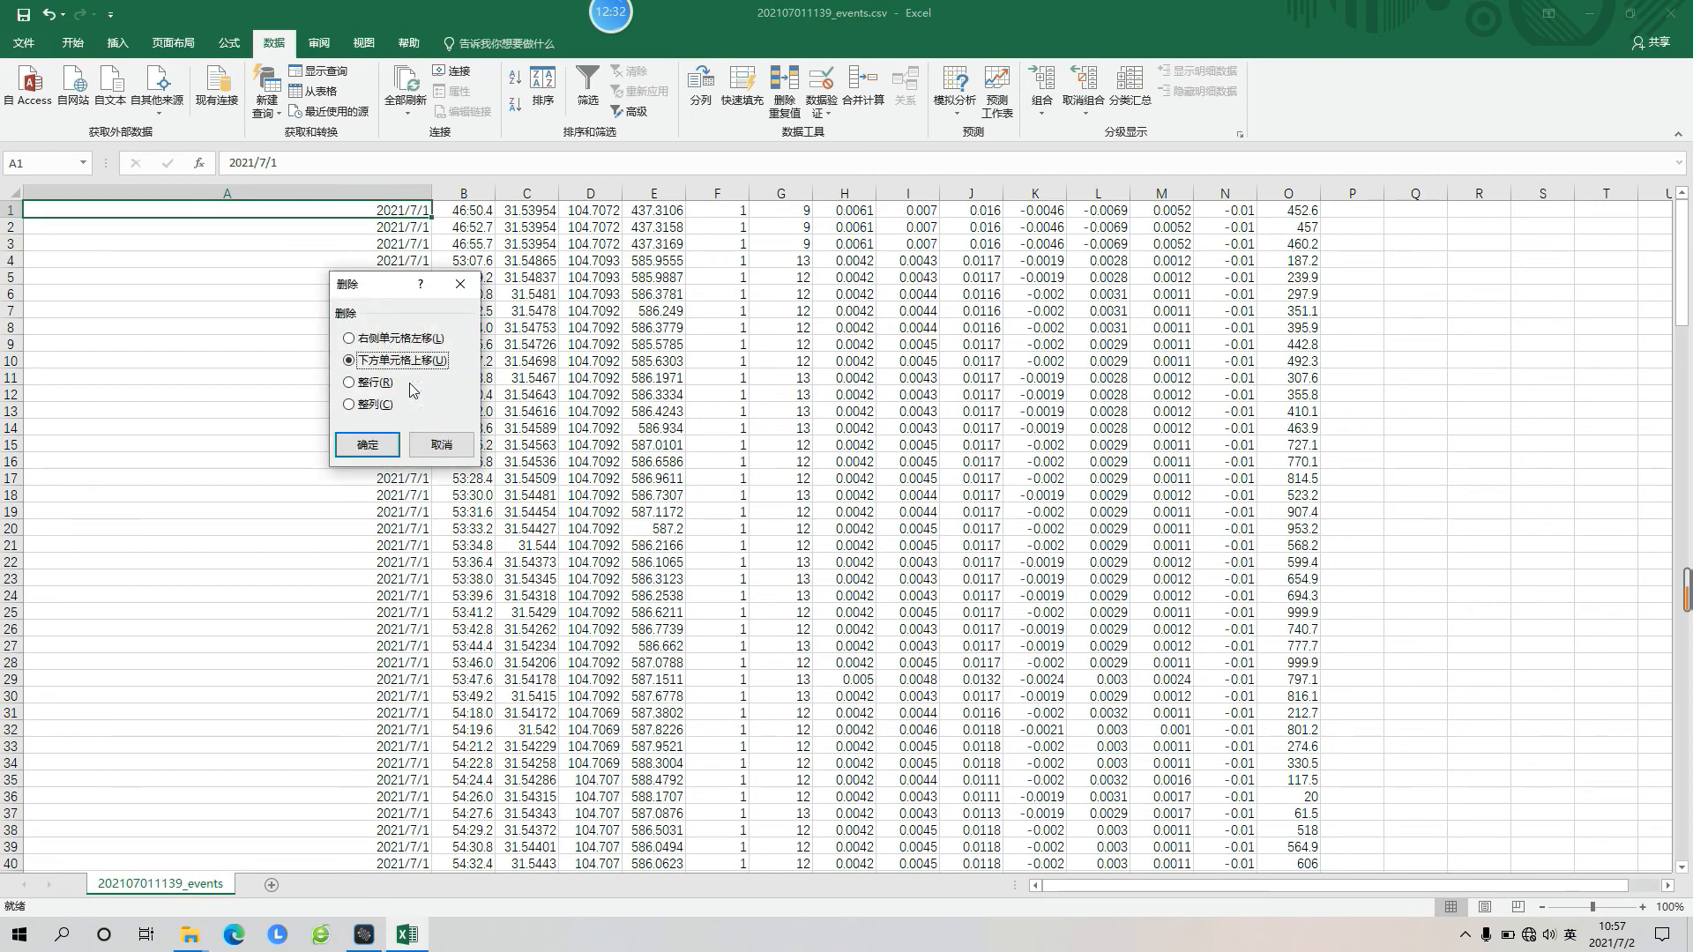
left_click(369, 406)
left_click(367, 444)
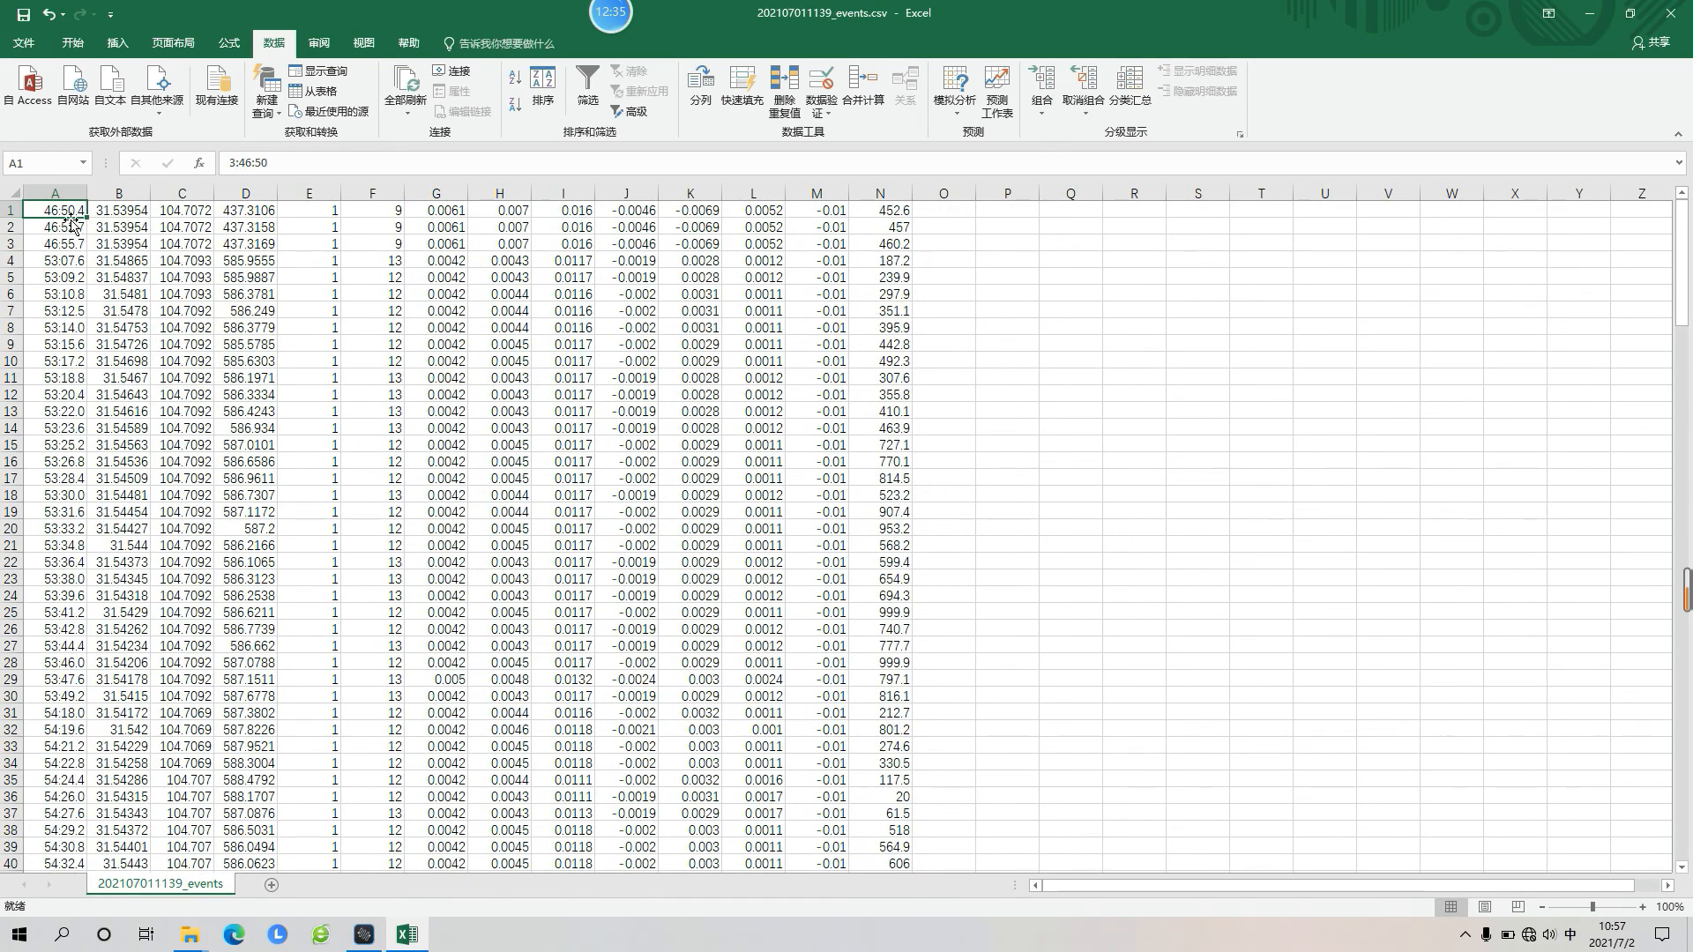
Replace the time in cell A1 with the image name DSC00001.JPG.
double_click(64, 212)
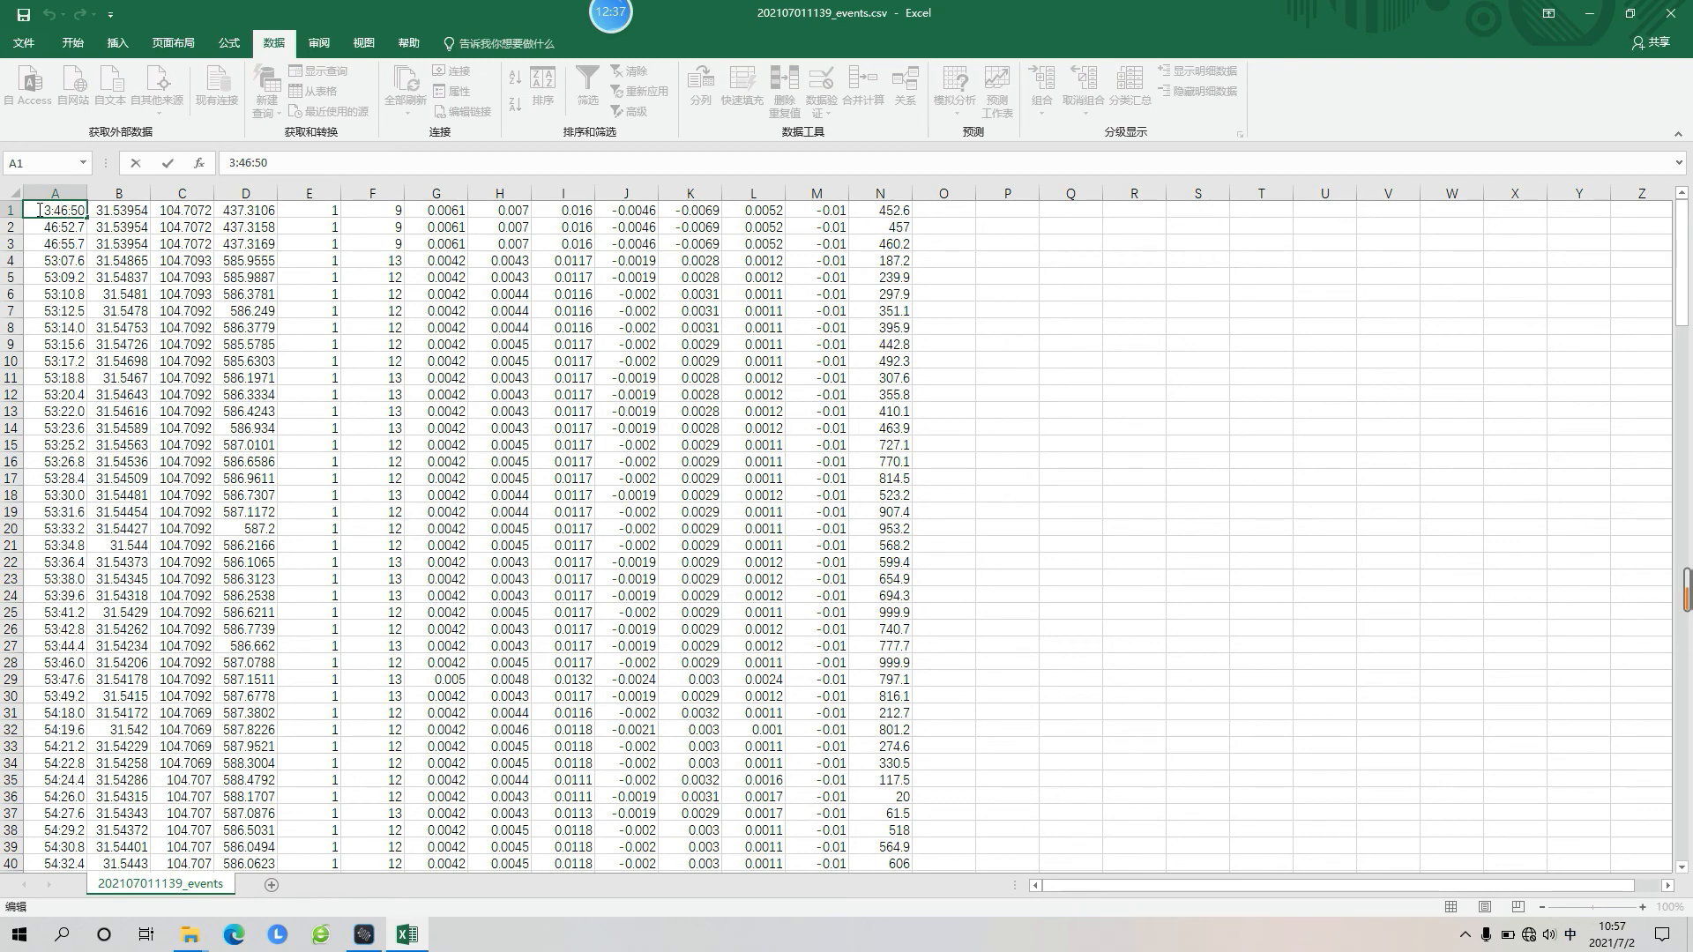
left_click_drag(40, 210, 90, 210)
key("BackSpace")
key("Caps_Lock")
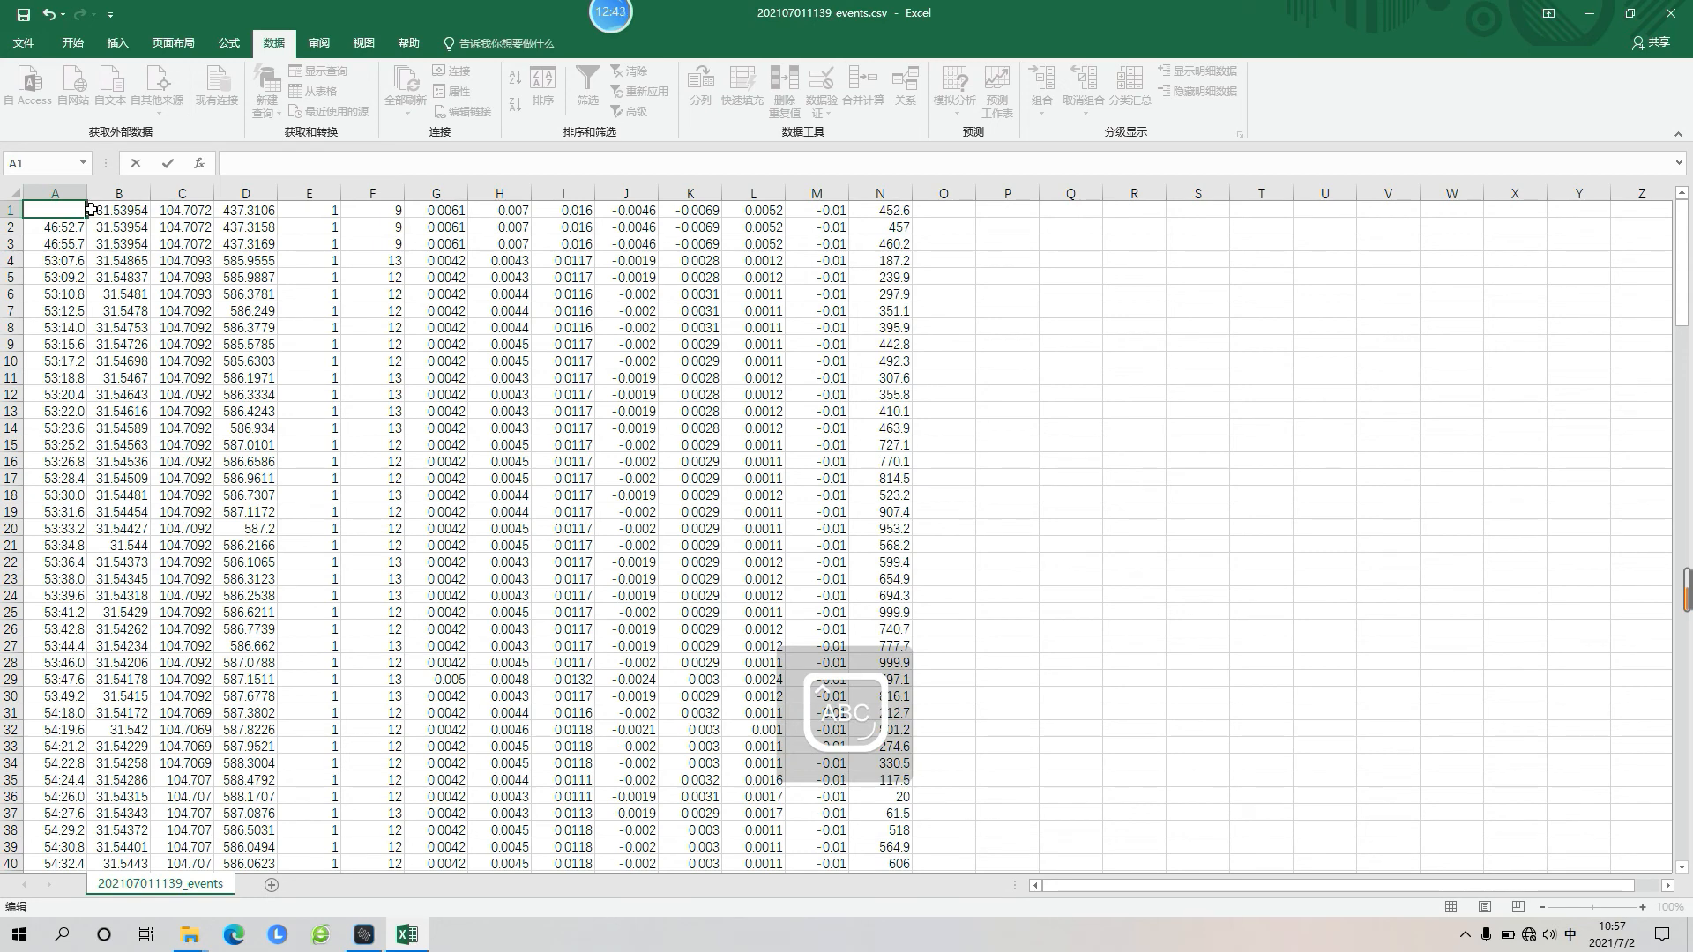
type("DSC")
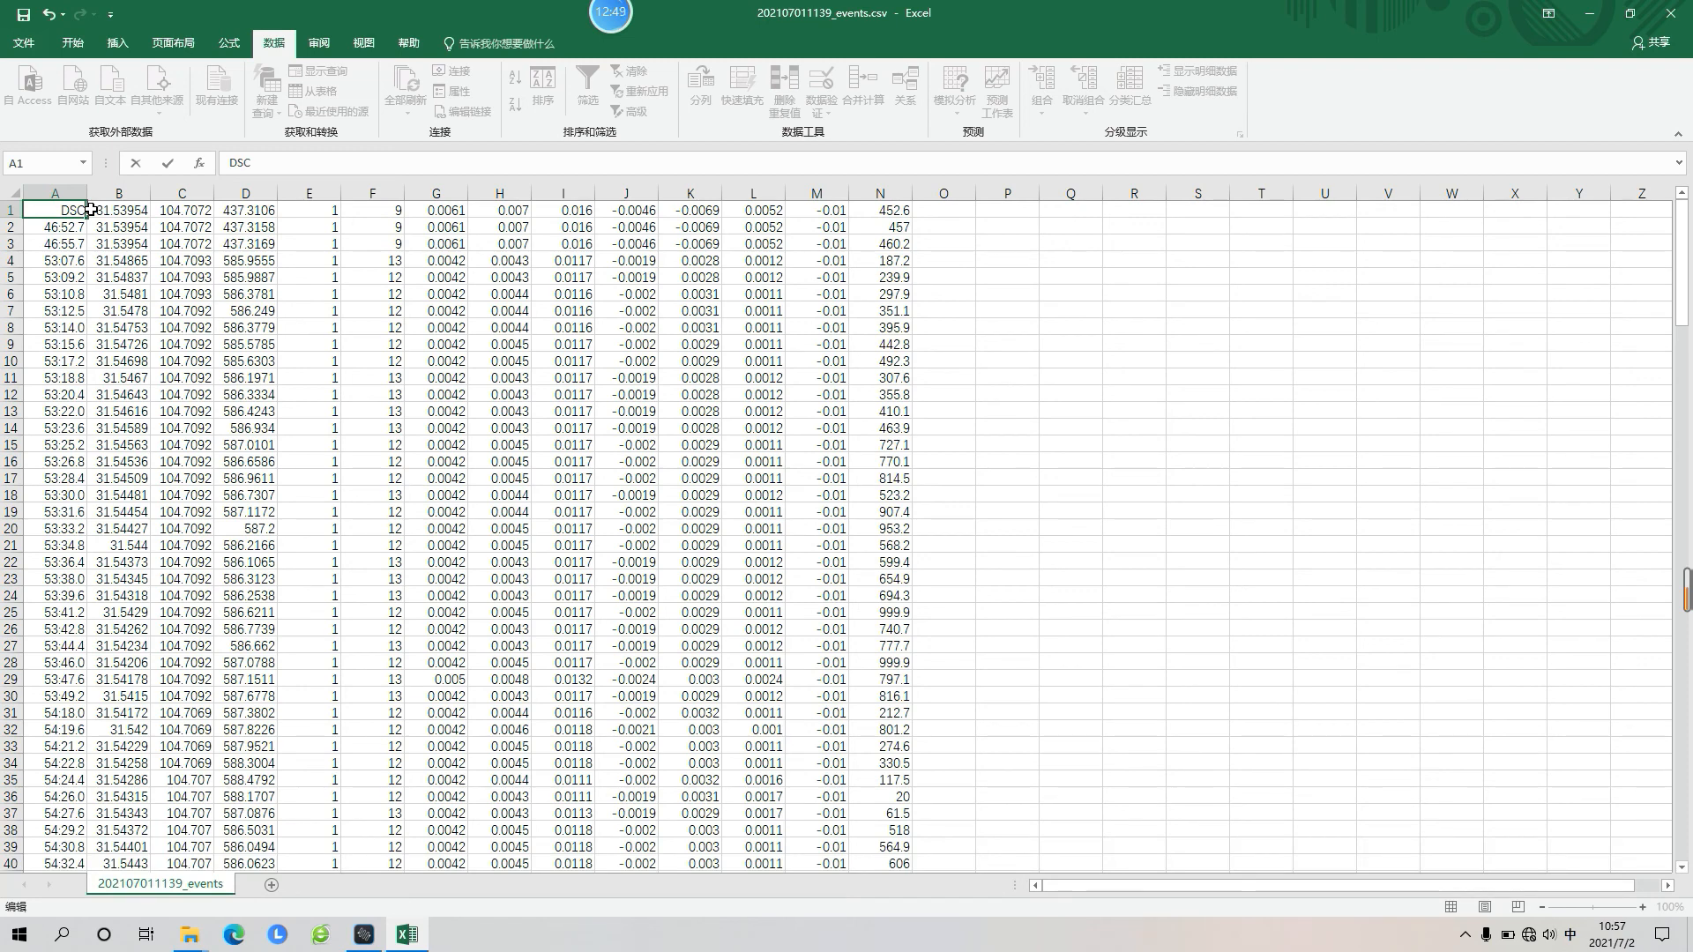
type("00001.JPG")
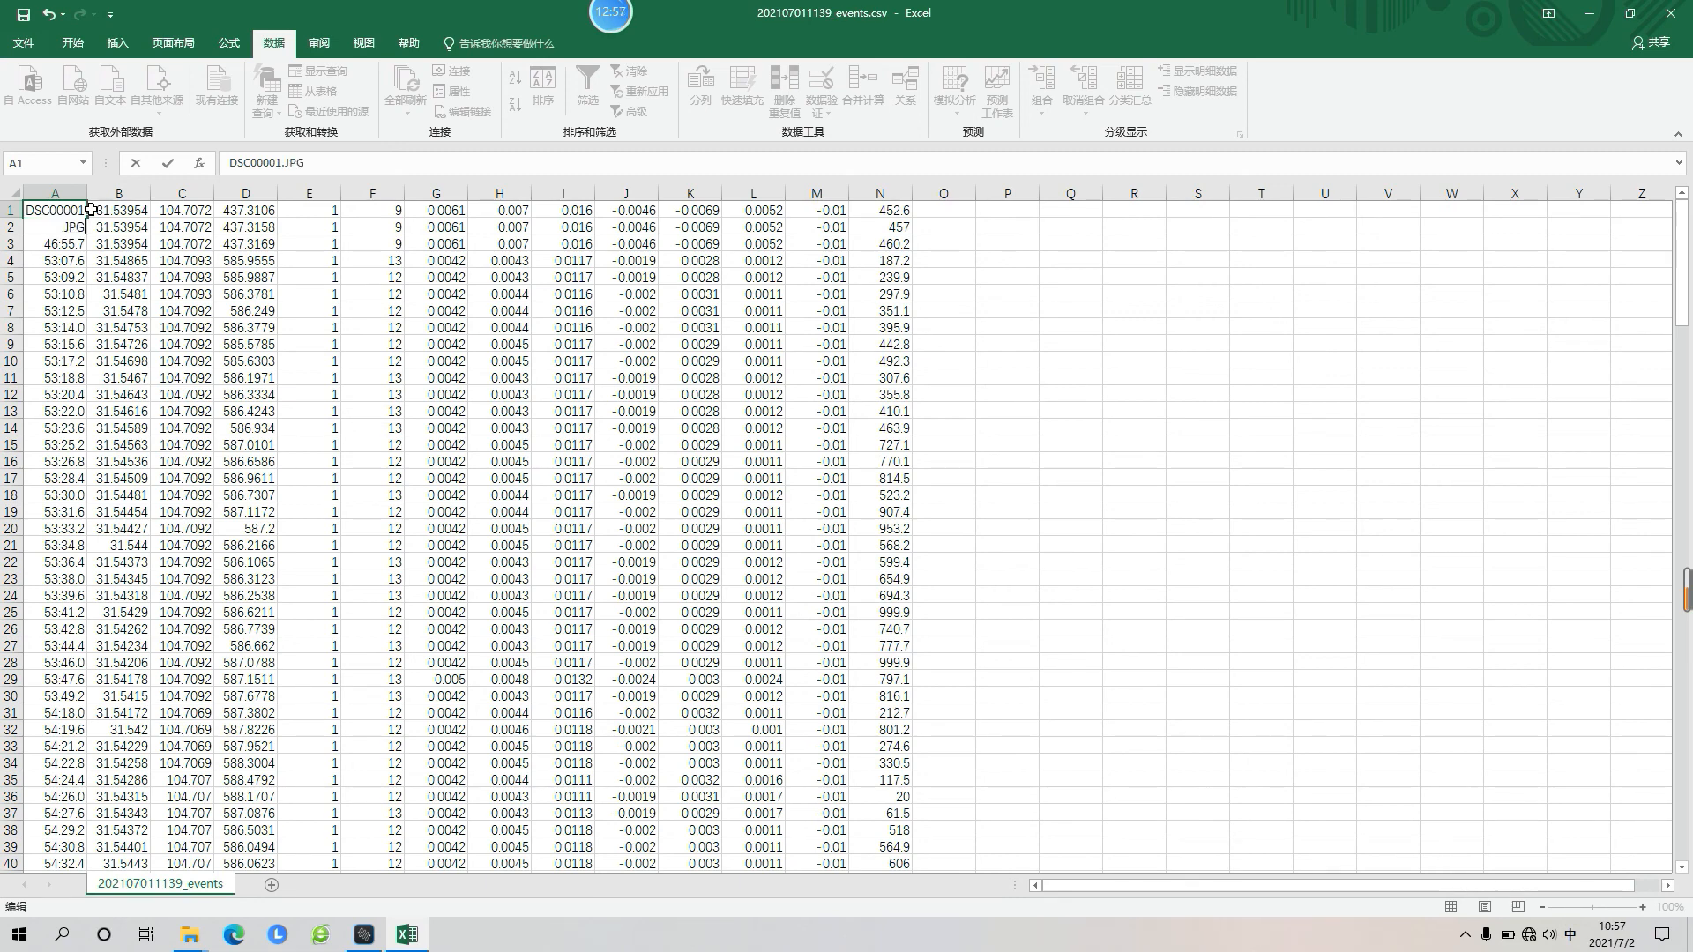
key("Return")
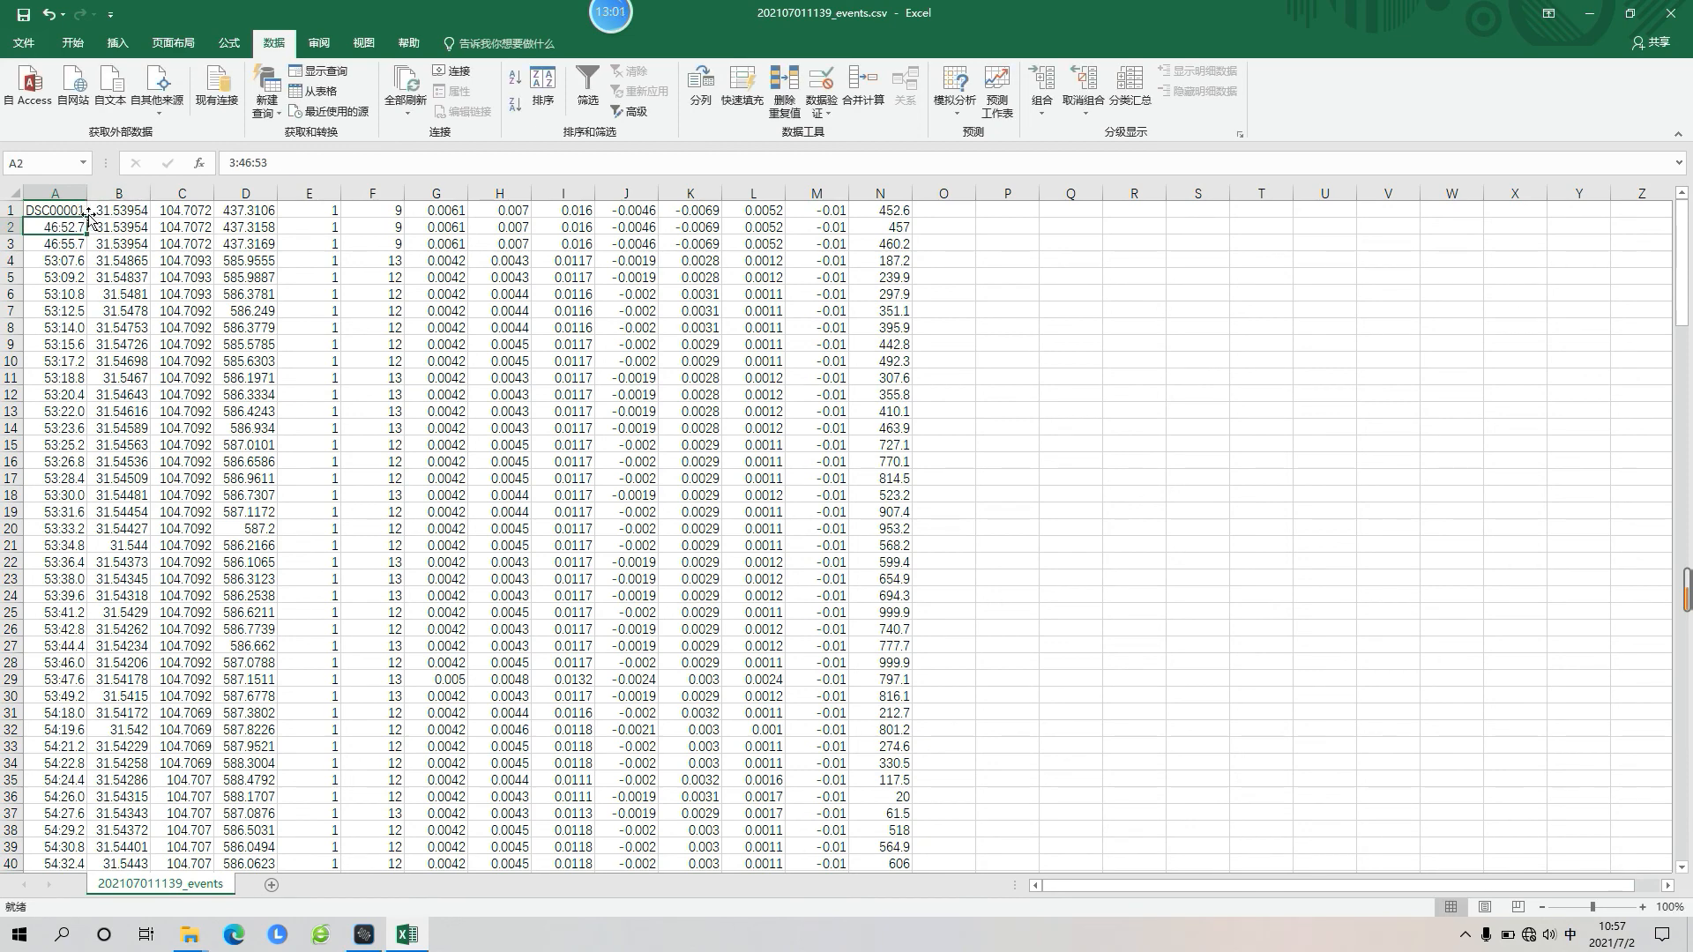
Fill the image name series from A1 down to the last event record and widen column A to fit the full names.
left_click(73, 210)
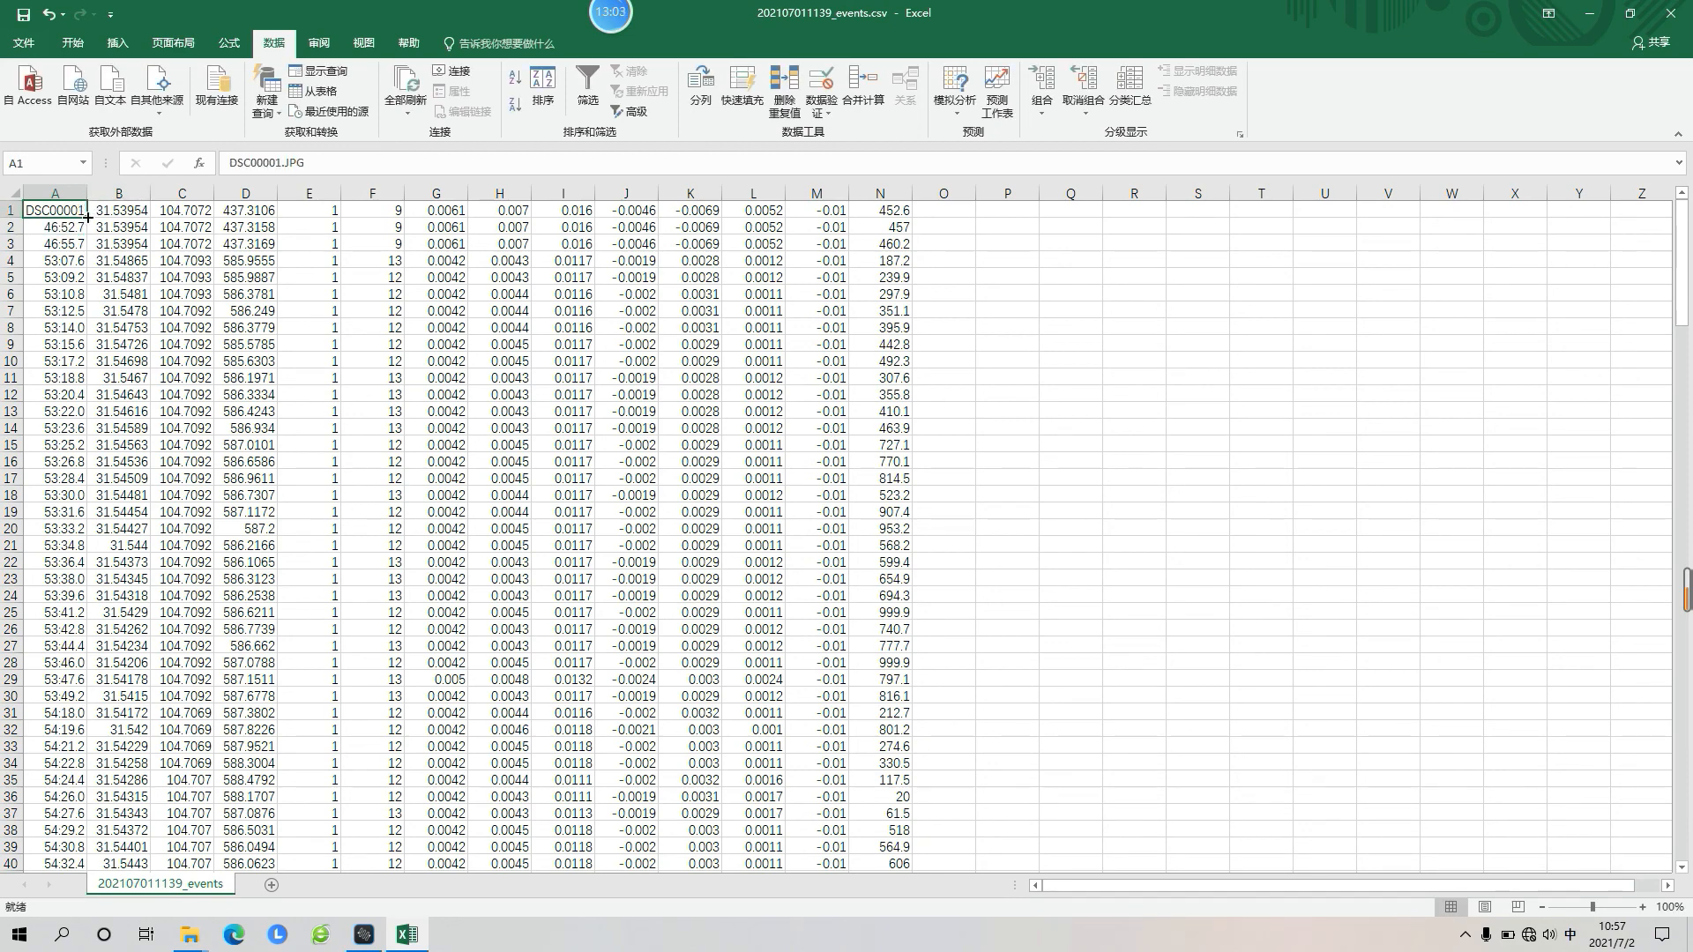
double_click(86, 216)
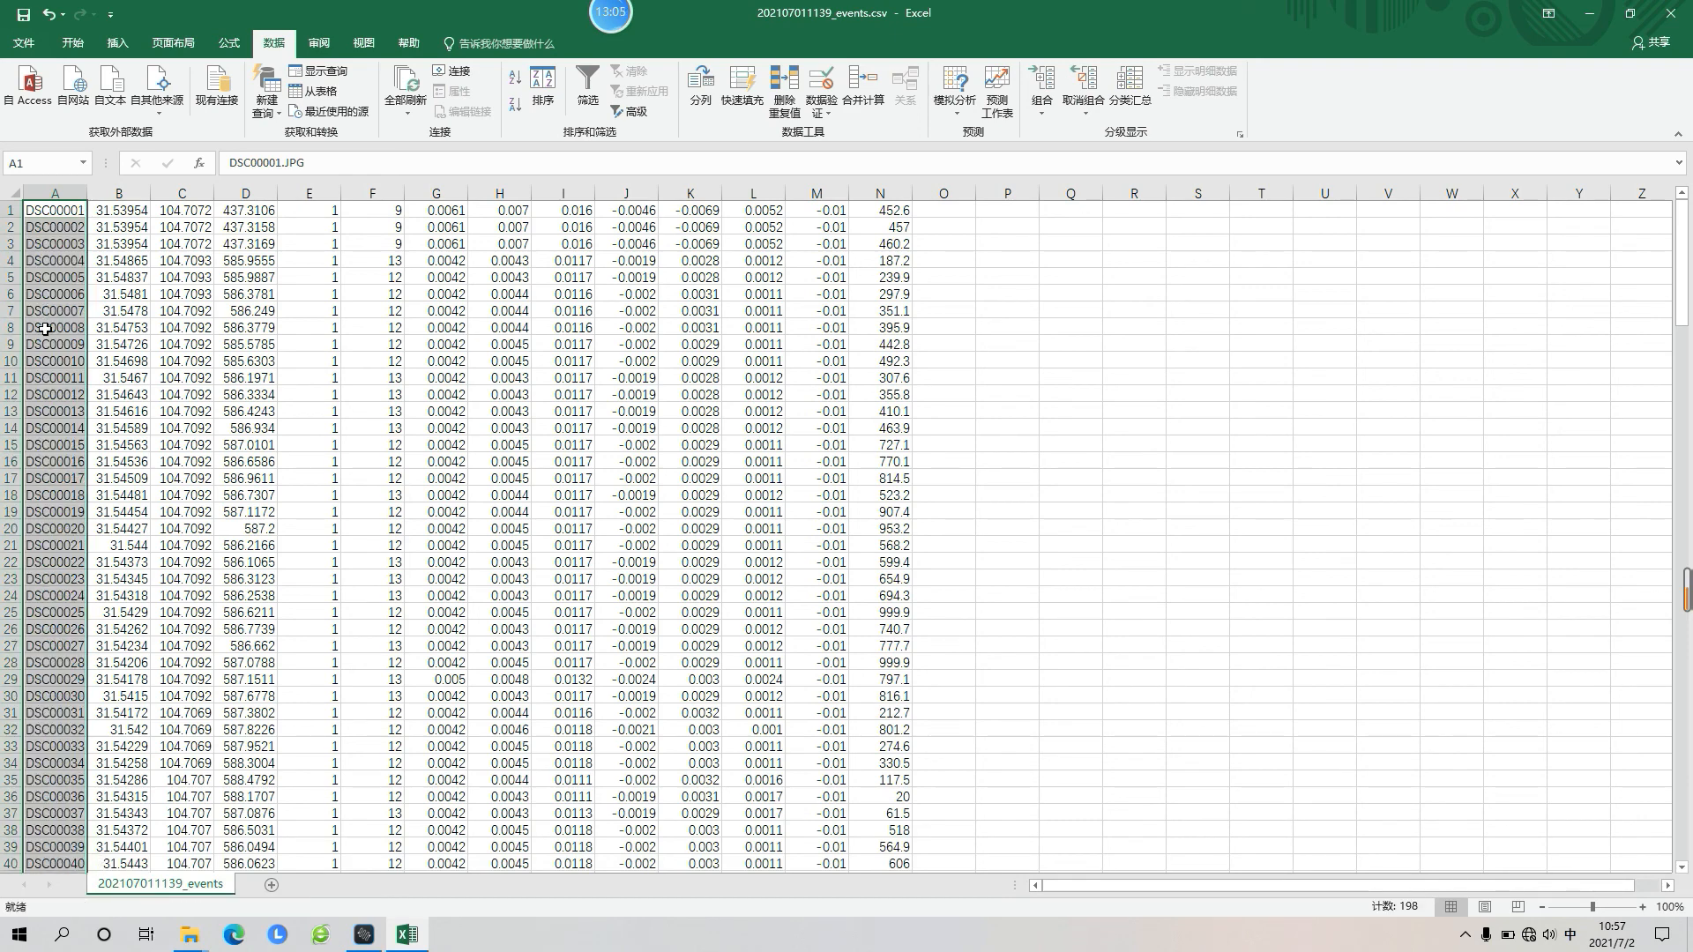
scroll(53, 351, "down", 4)
scroll(52, 351, "down", 2)
left_click_drag(1682, 291, 1680, 824)
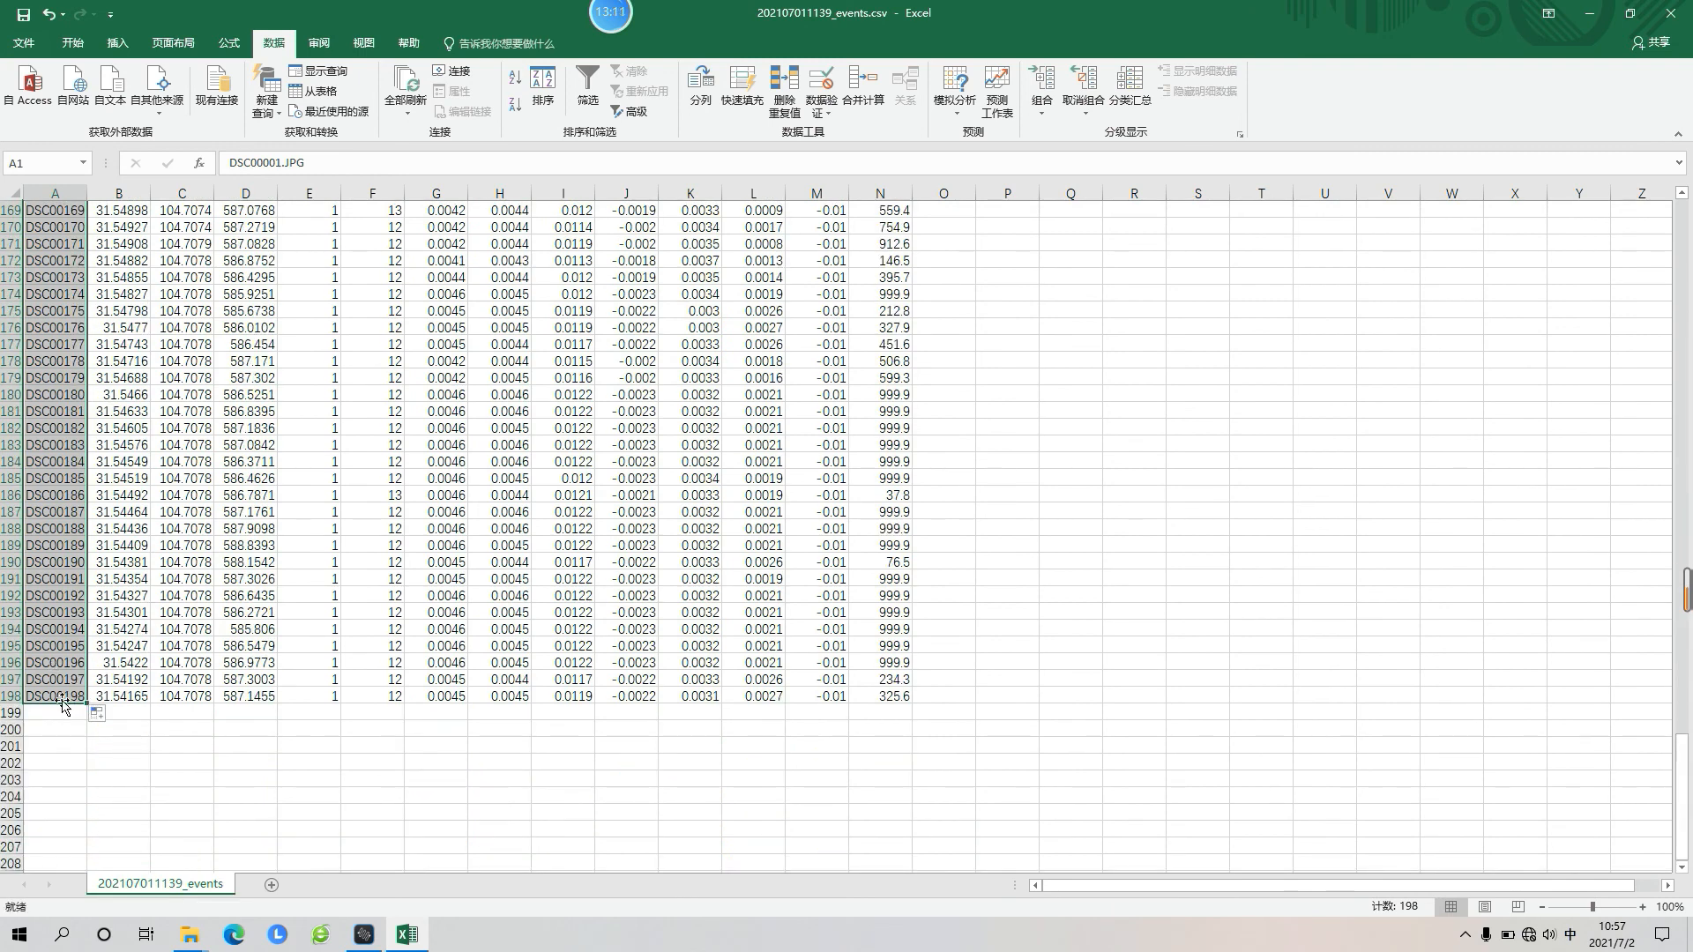
left_click_drag(87, 193, 150, 193)
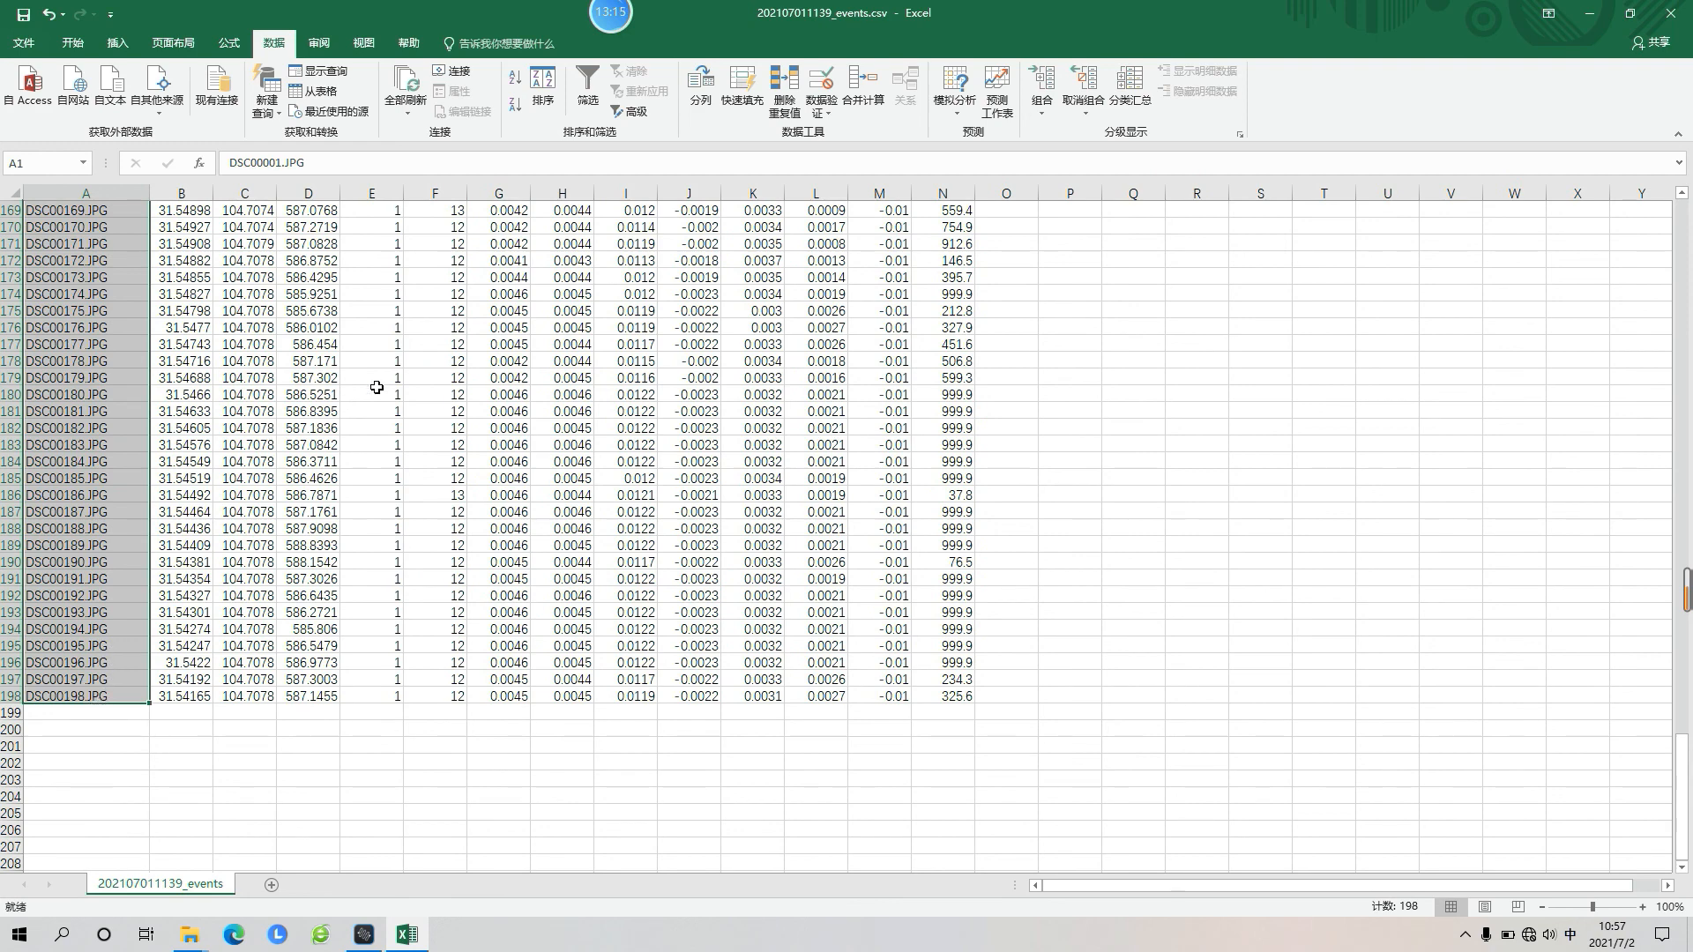
Delete the entire columns E to N, which follow the height column.
scroll(377, 388, "up", 14)
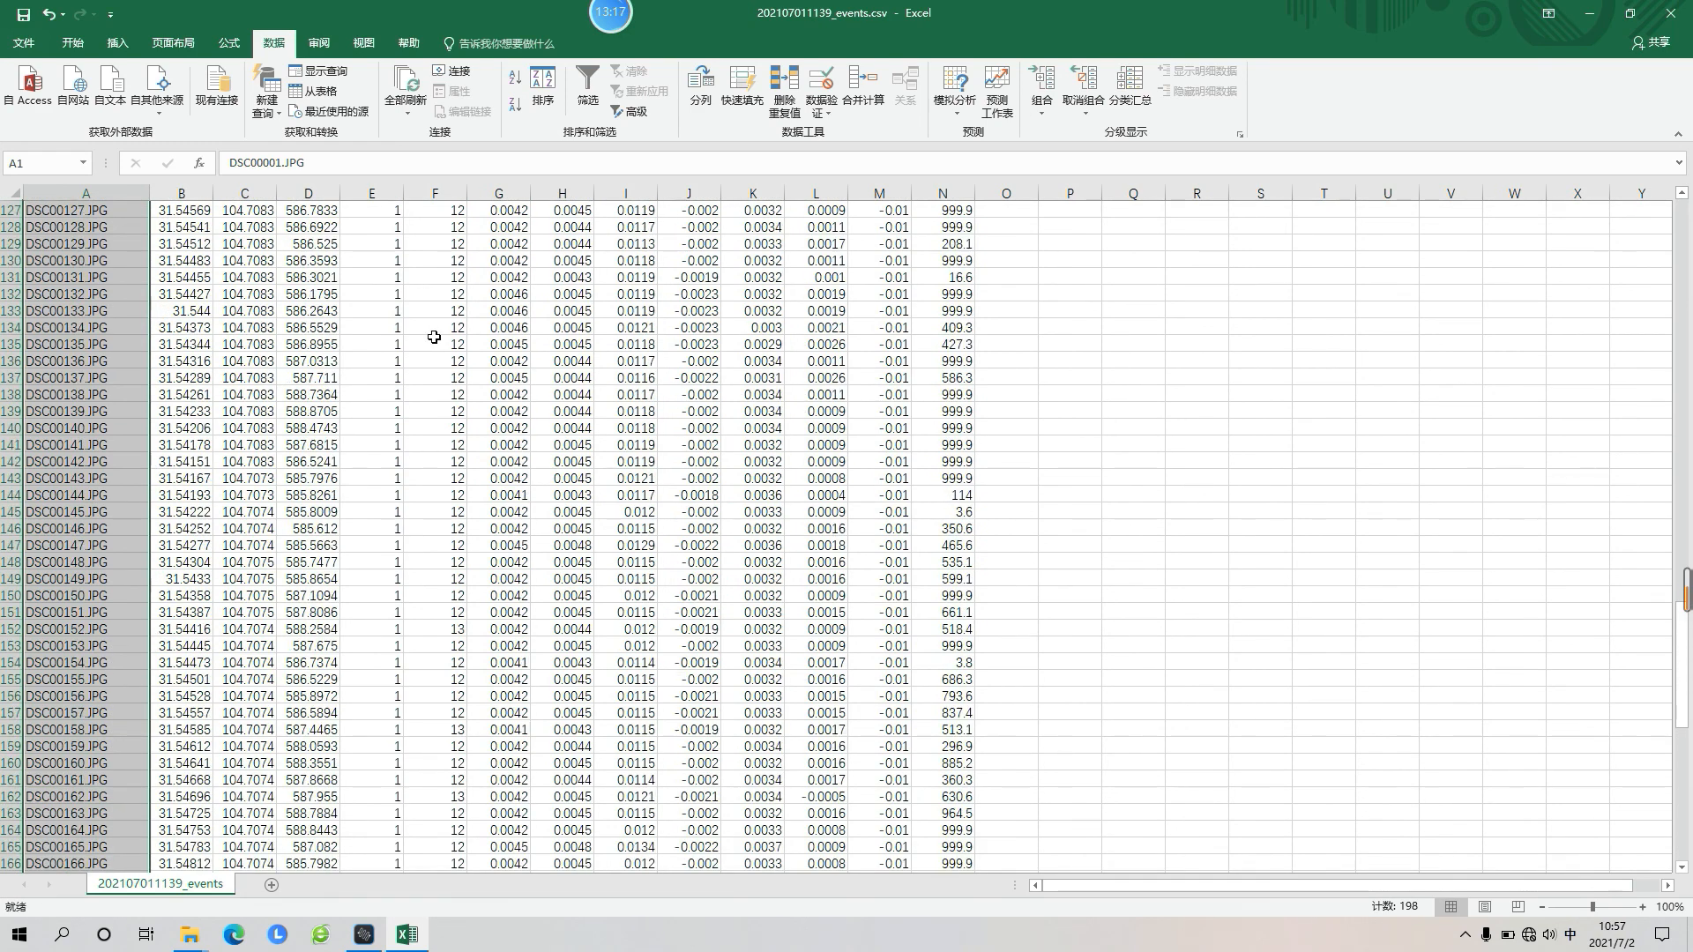
scroll(434, 338, "up", 9)
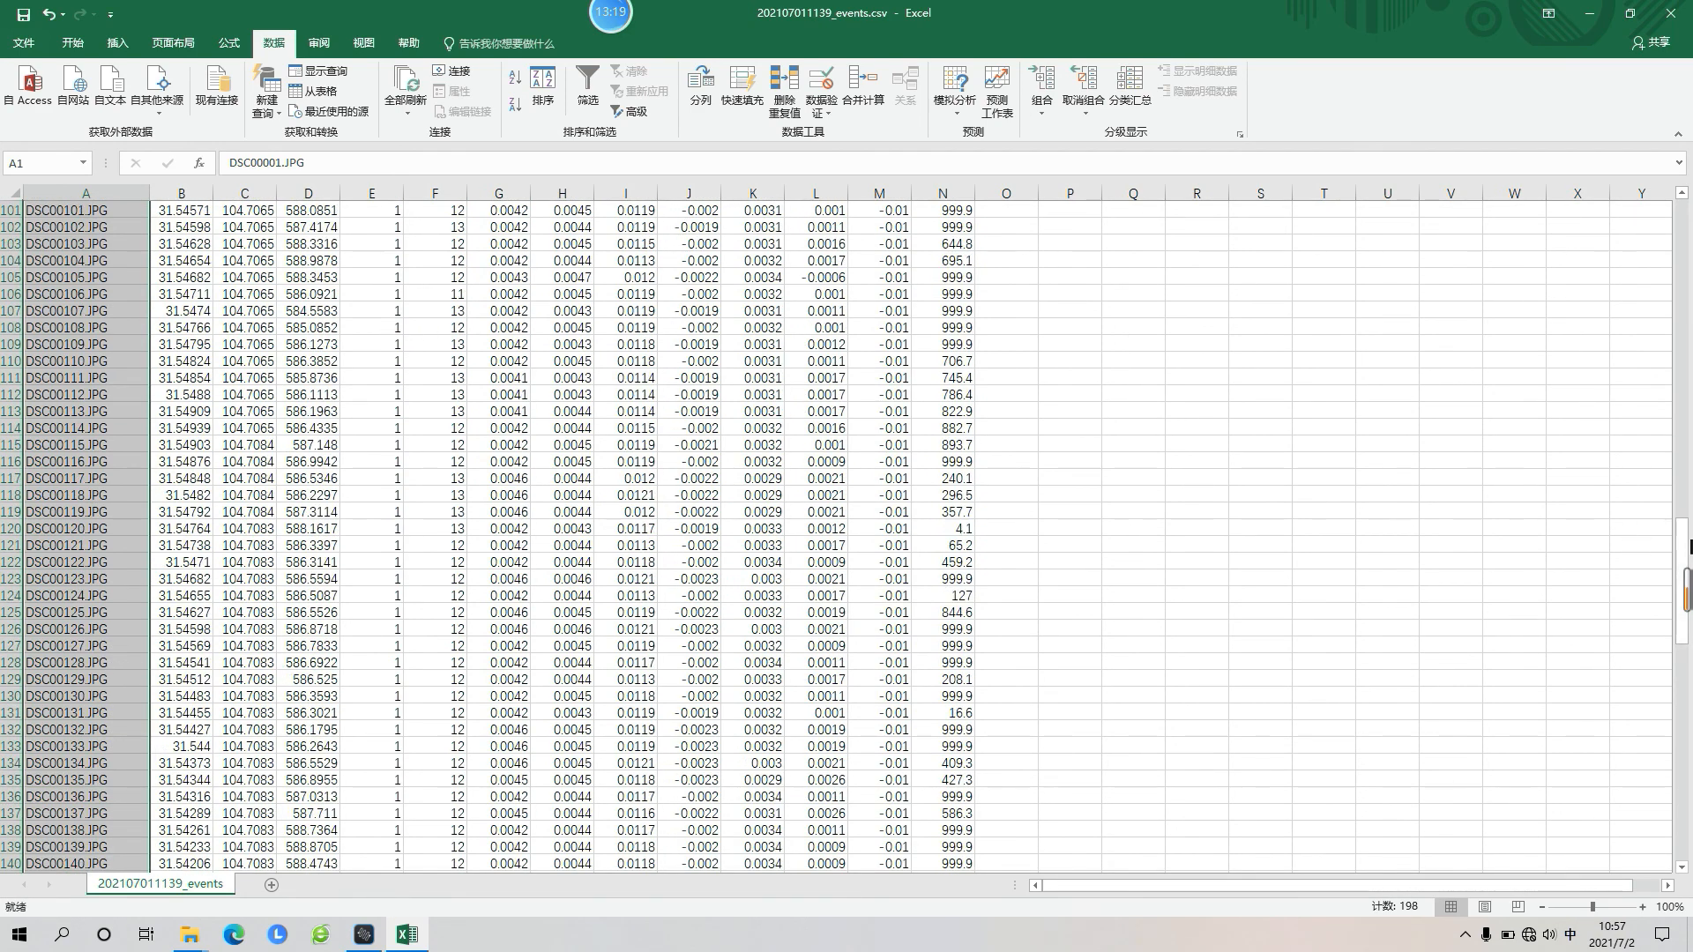
left_click_drag(1686, 547, 1683, 254)
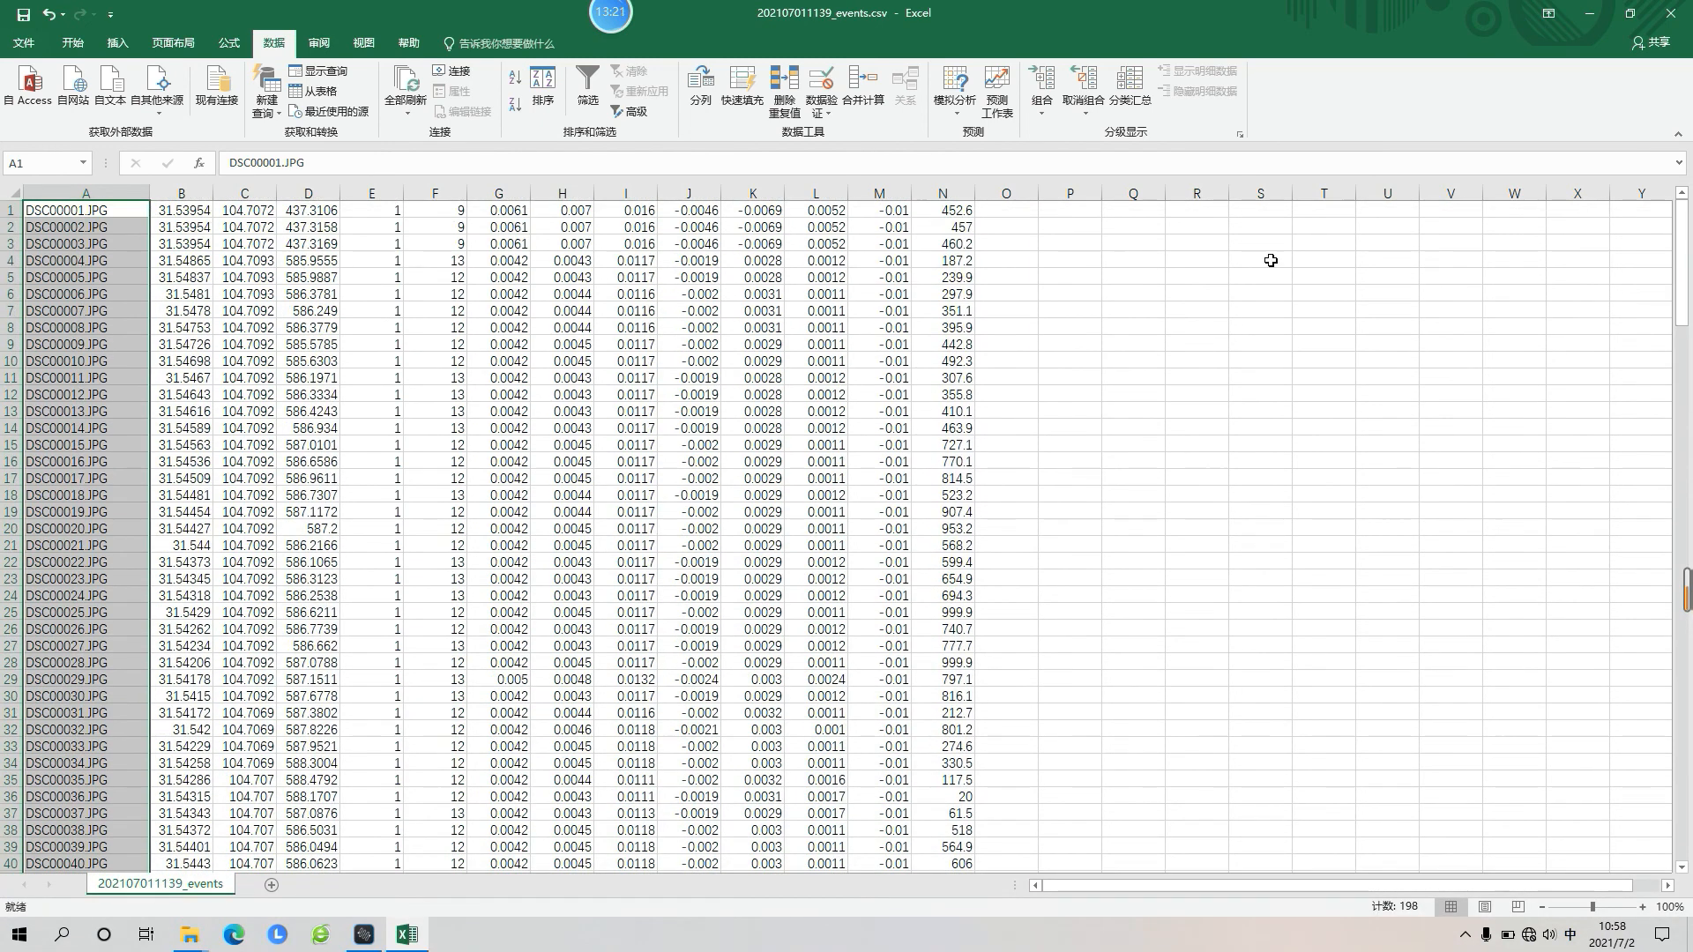
left_click(369, 209)
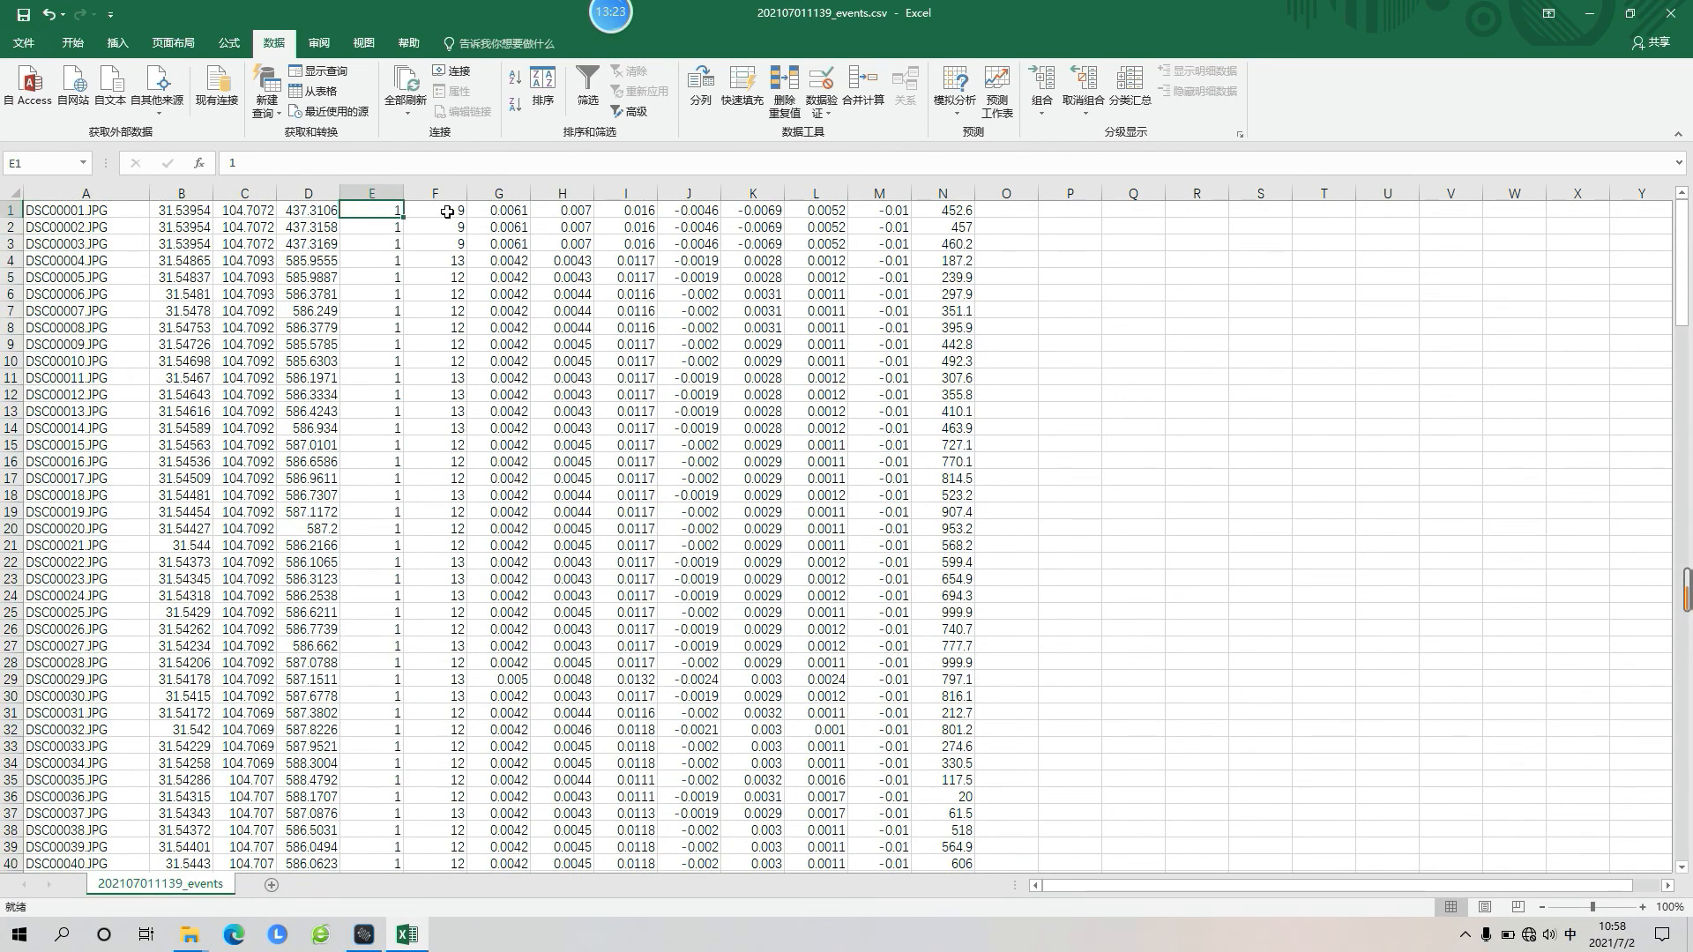
left_click_drag(447, 212, 916, 206)
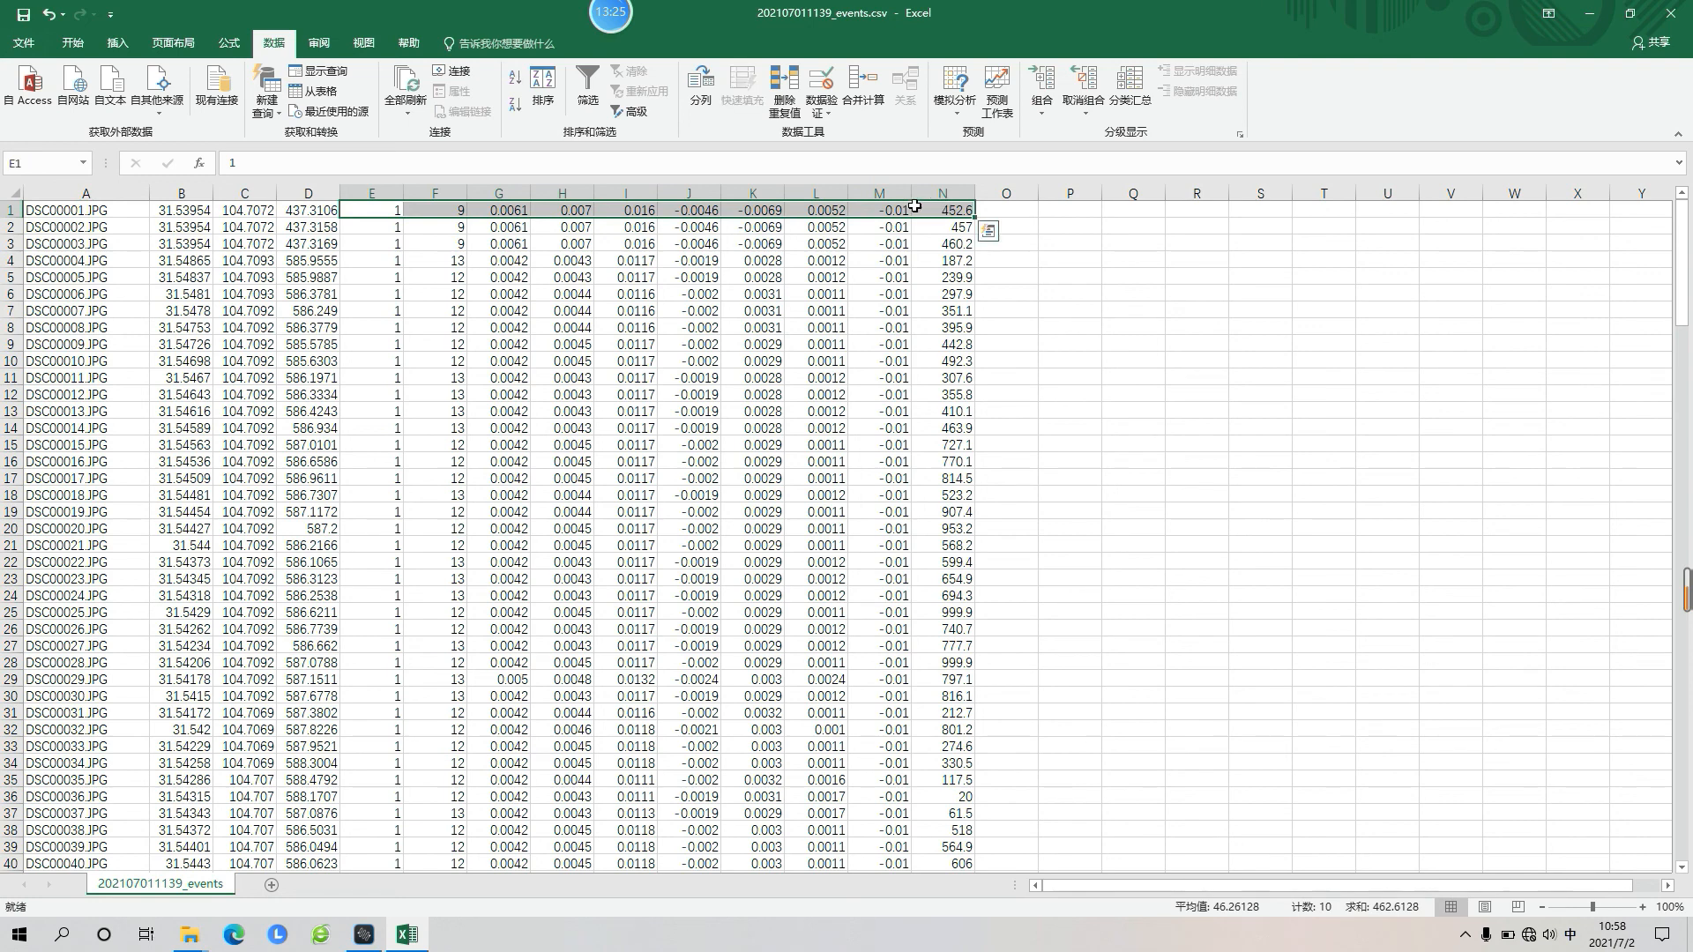
right_click(915, 206)
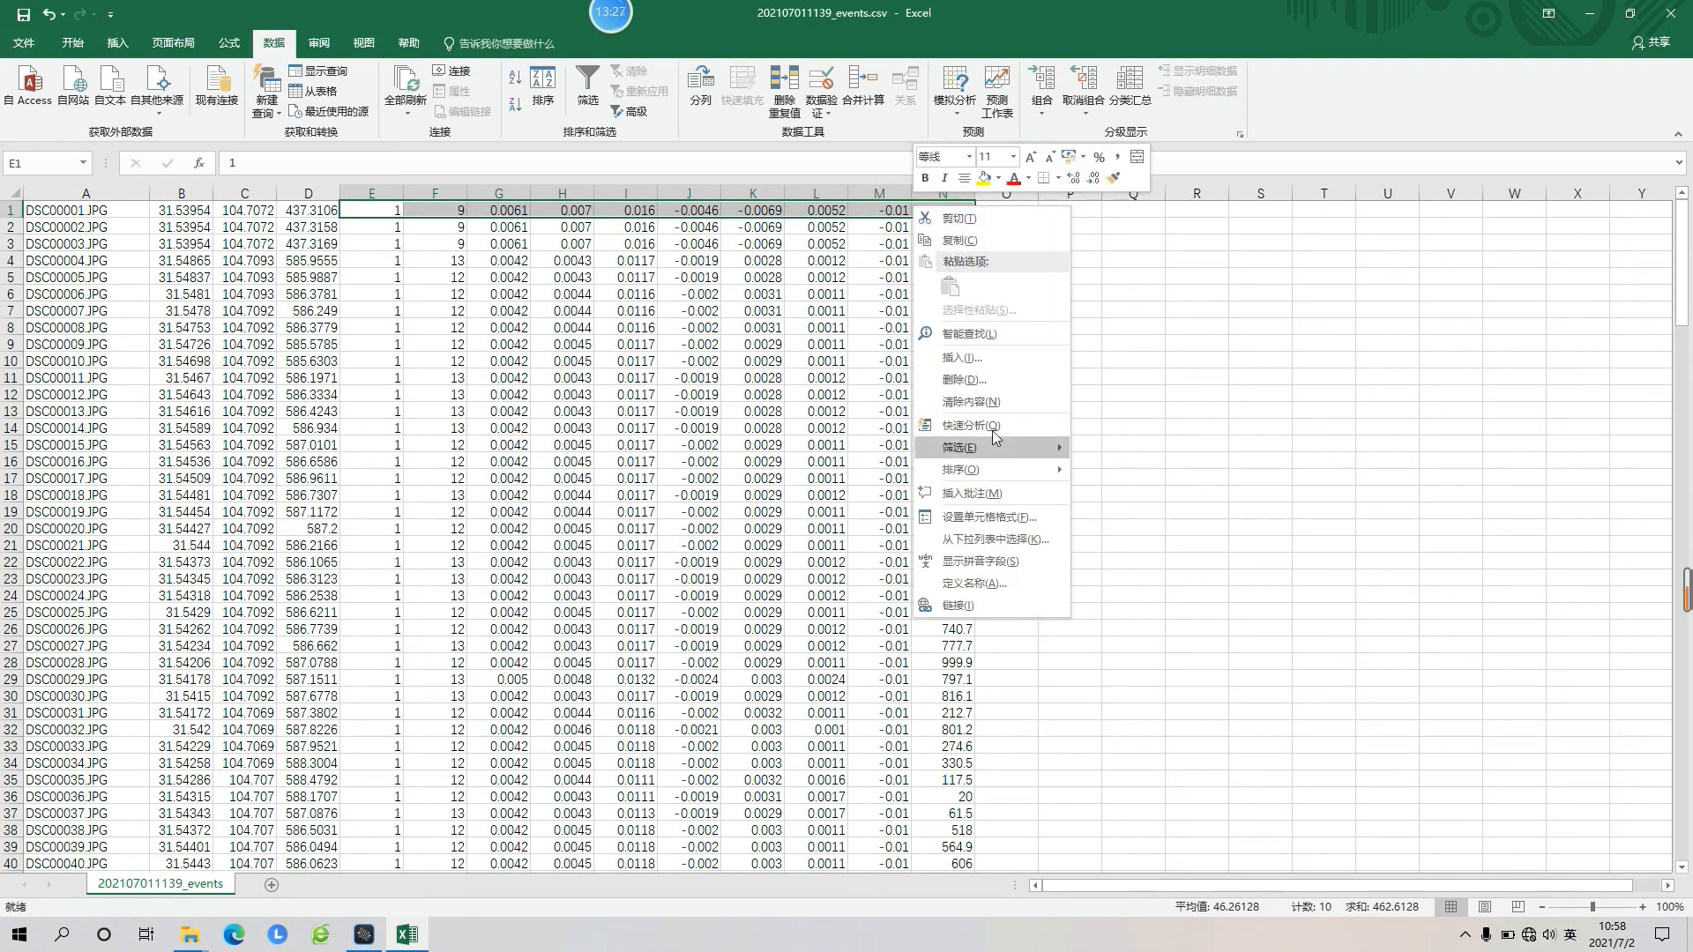
left_click(991, 381)
left_click(961, 409)
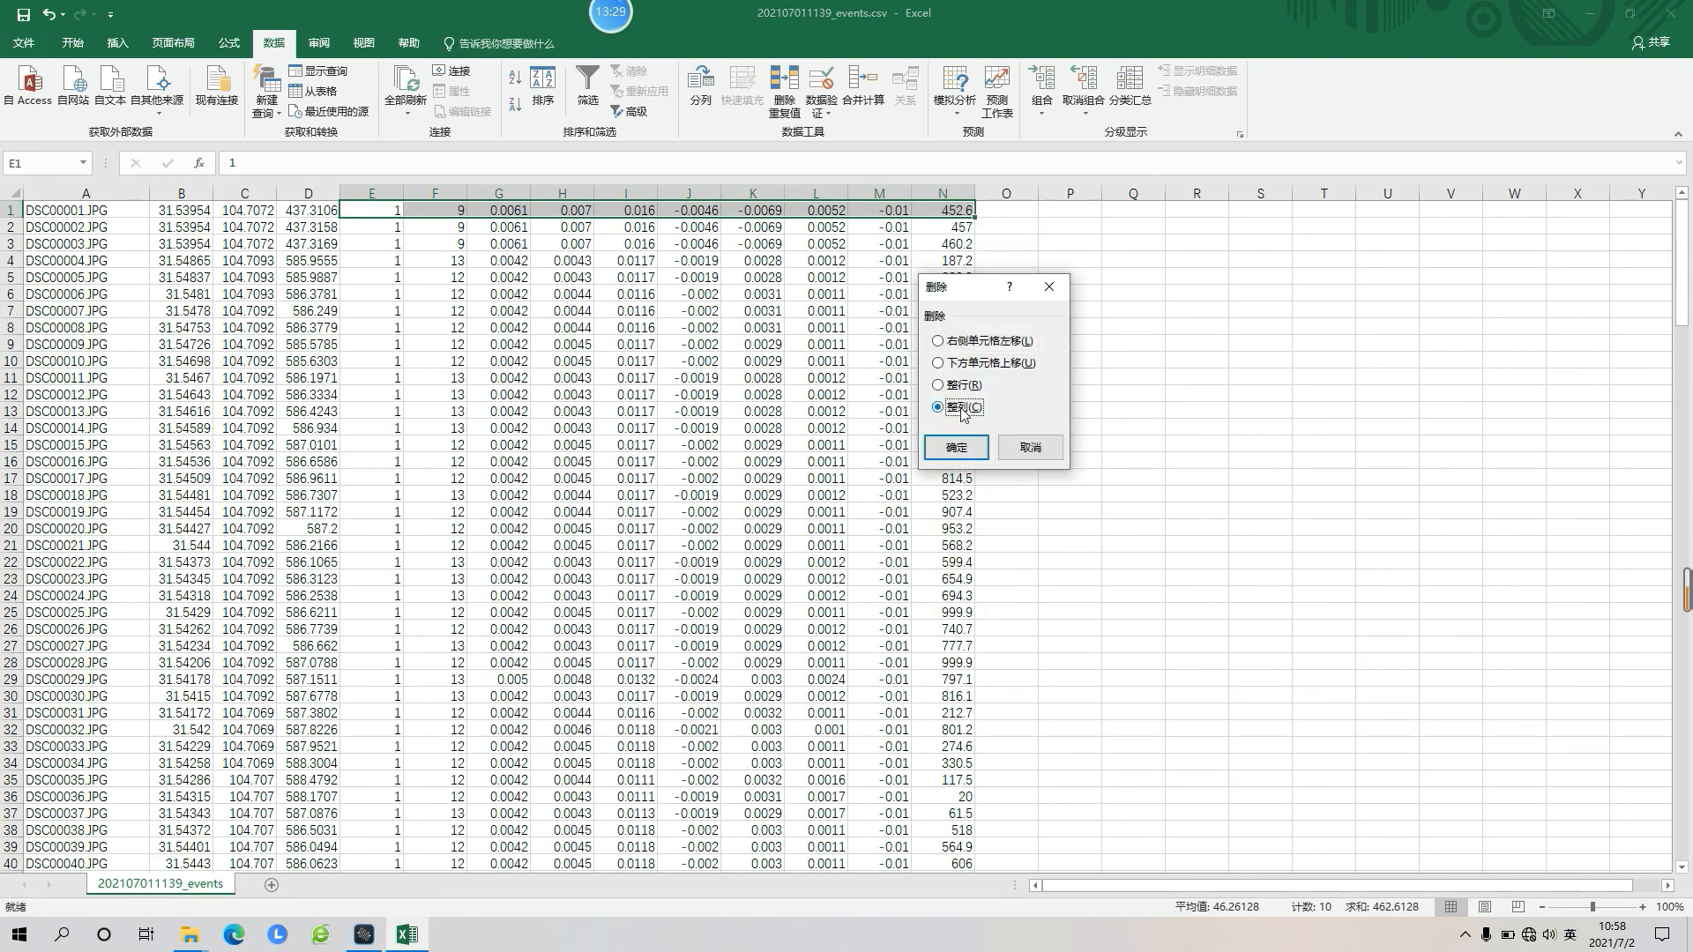
left_click(938, 447)
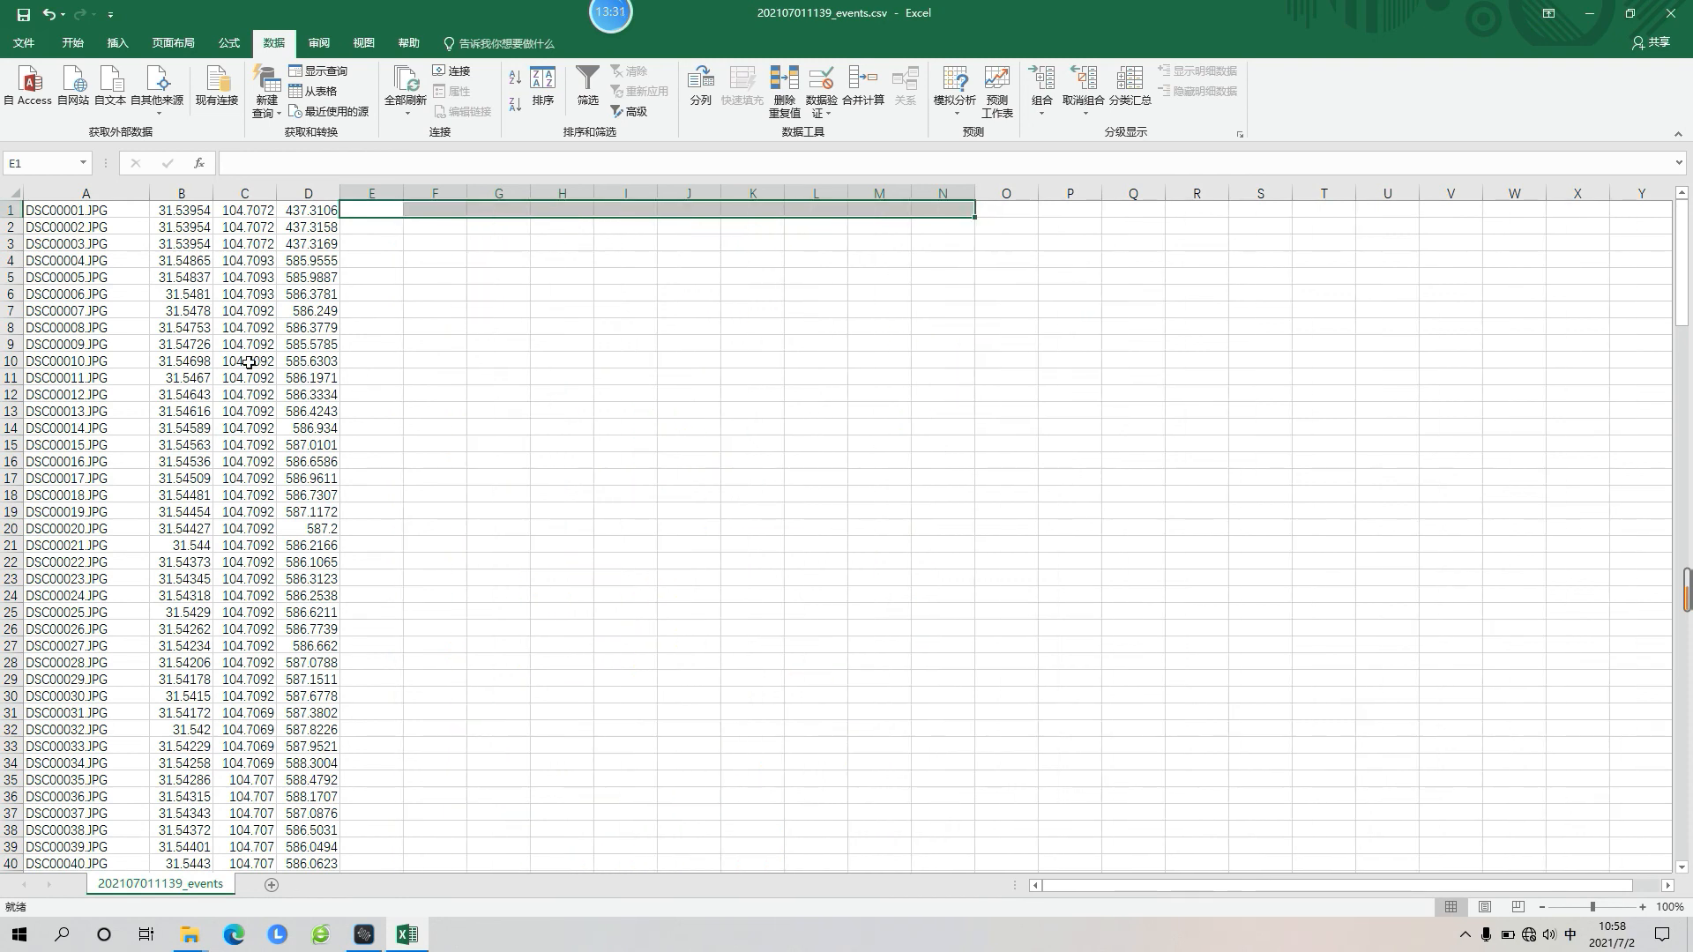
Review the remaining image name, latitude, longitude and height columns down the sheet.
left_click(446, 461)
left_click_drag(354, 460, 20, 216)
left_click(384, 281)
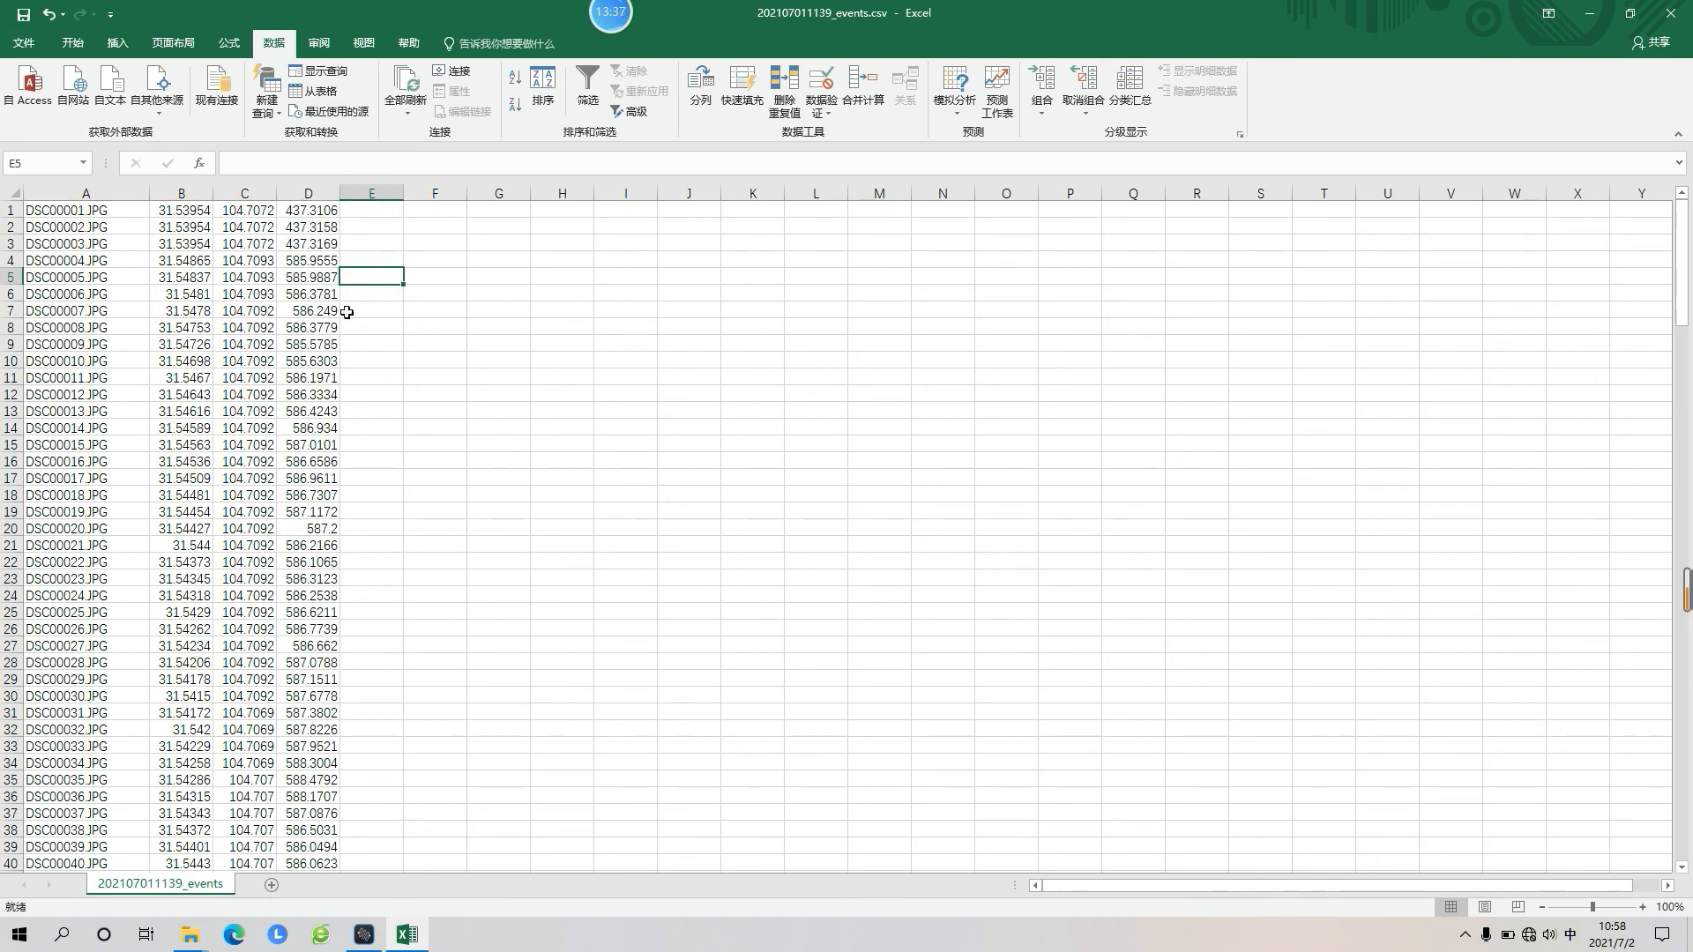
left_click(298, 342)
scroll(296, 429, "down", 3)
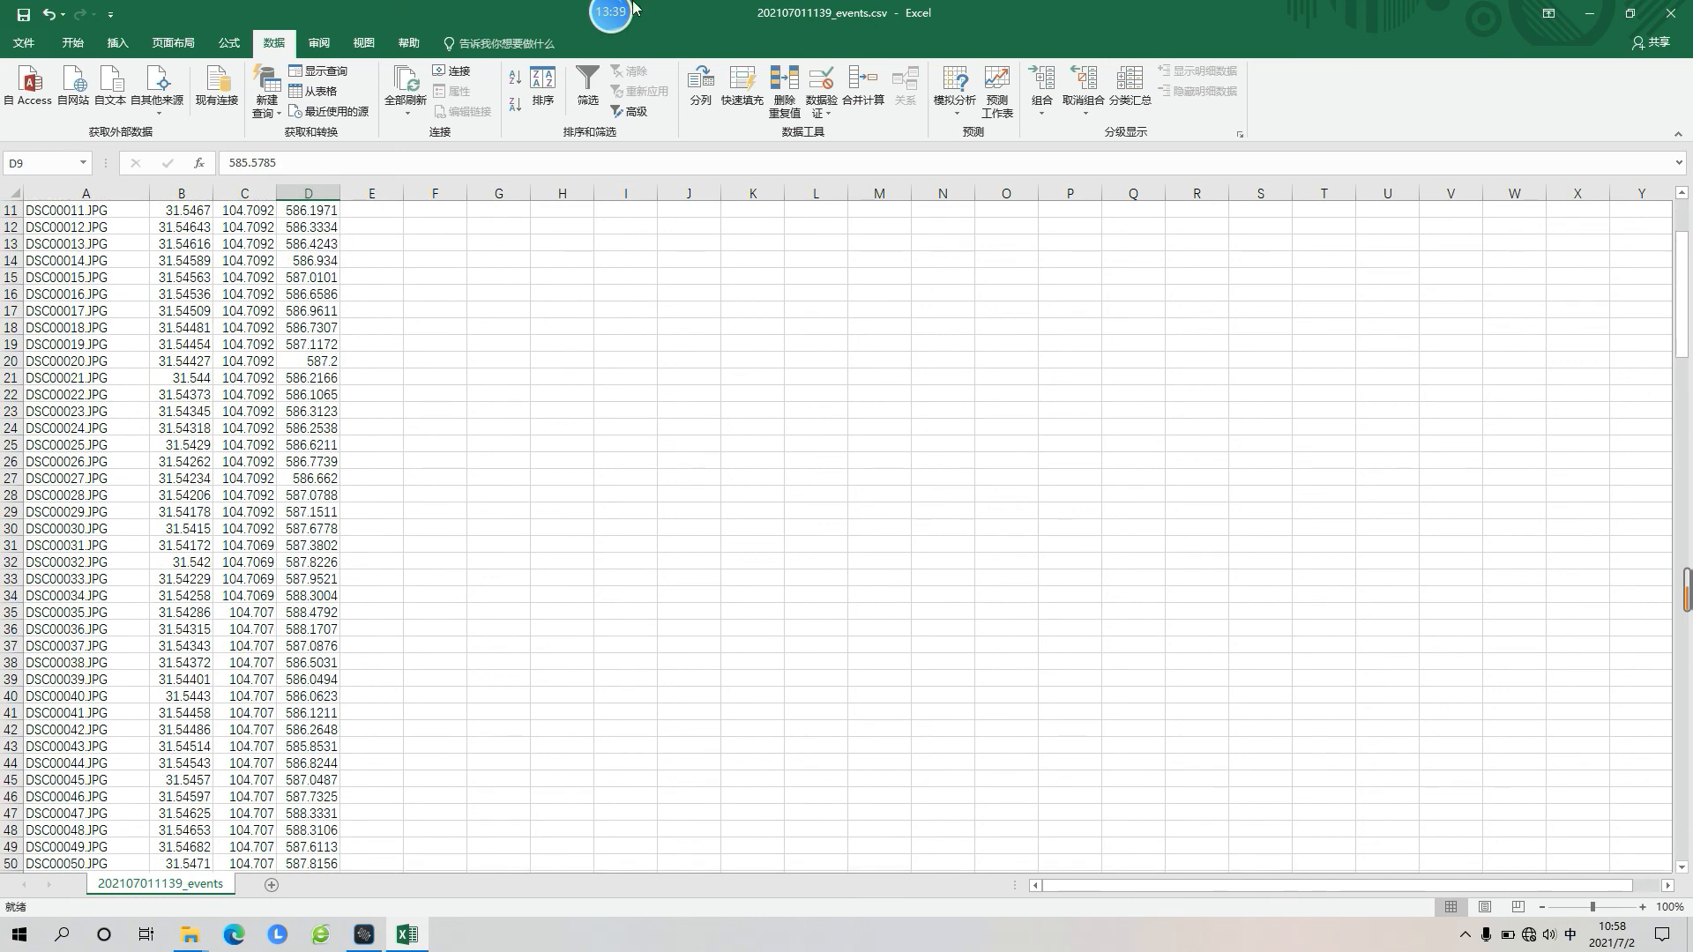
left_click(265, 513)
scroll(264, 514, "down", 8)
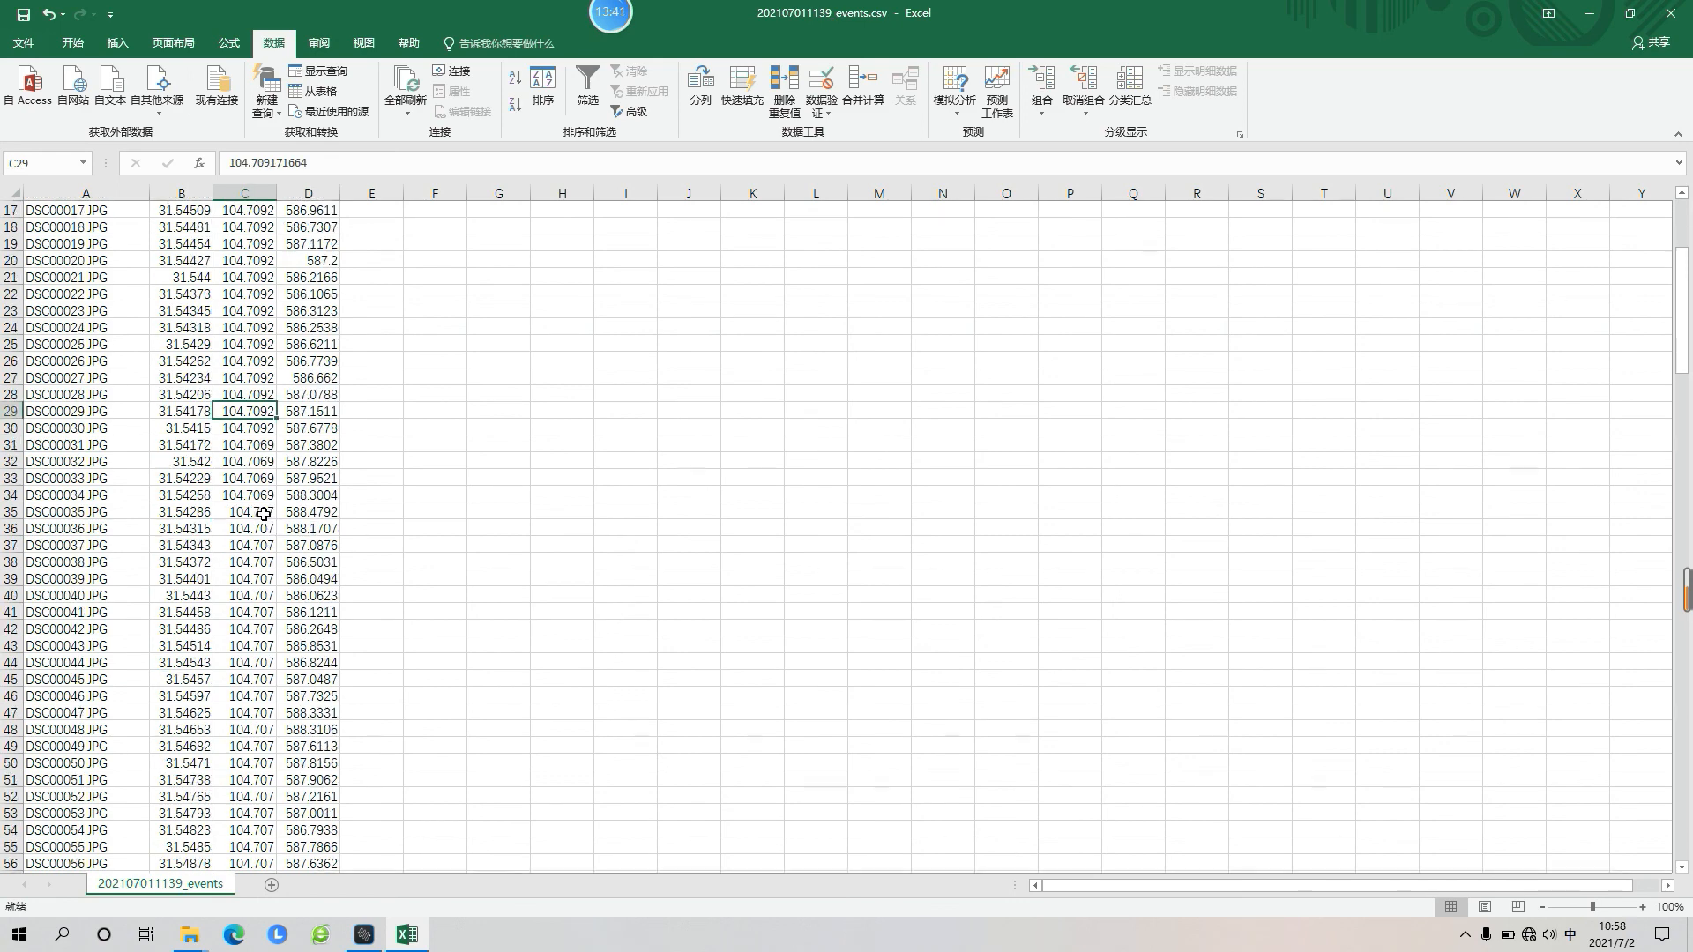
mouse_move(620, 15)
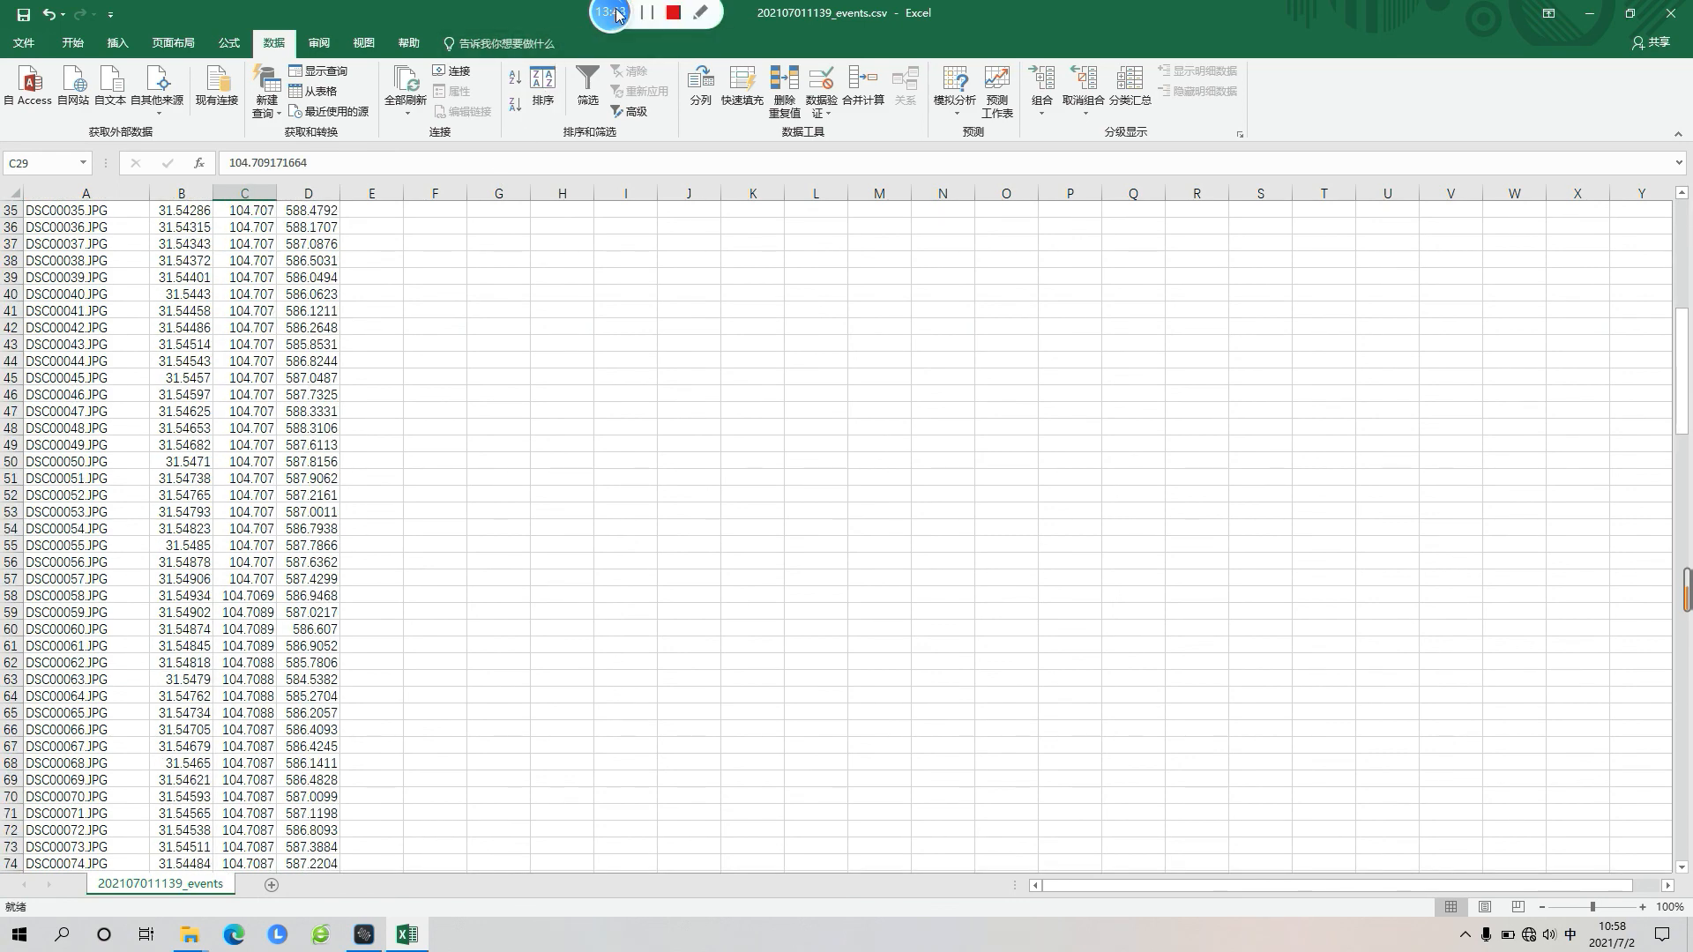